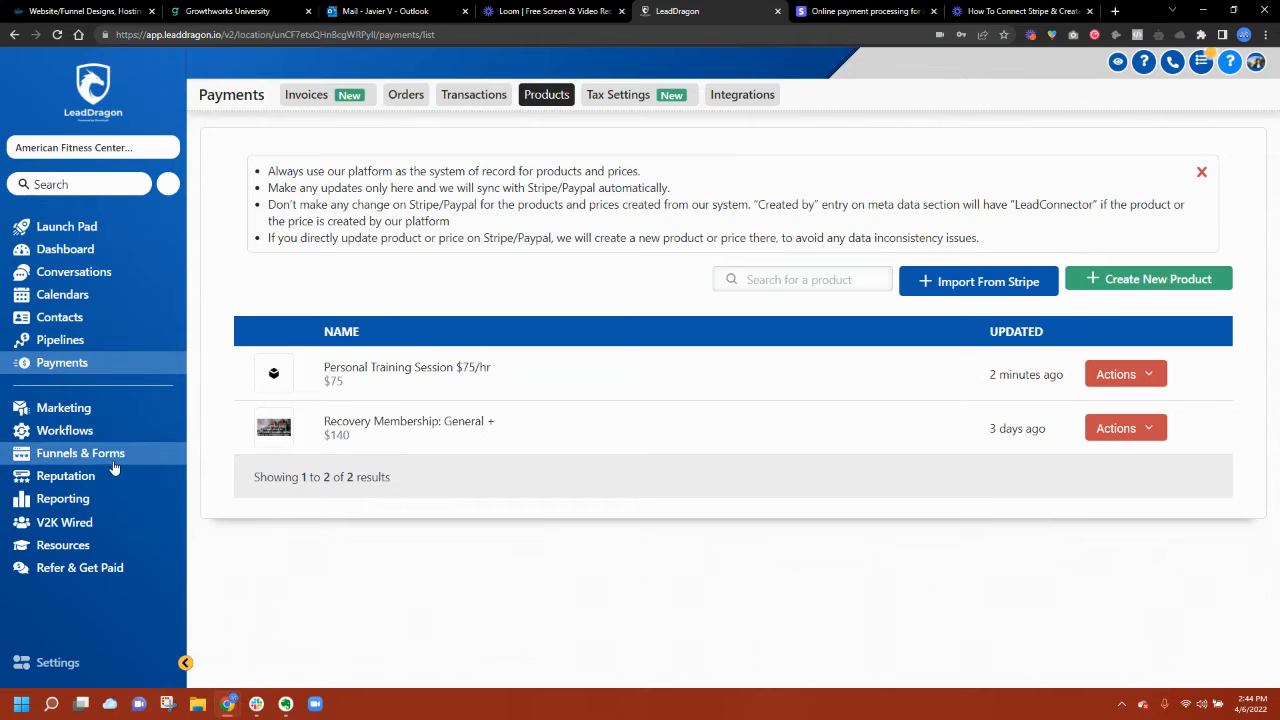
Step: Go to the Funnels list through the Funnels & Forms sidebar entry
click(80, 455)
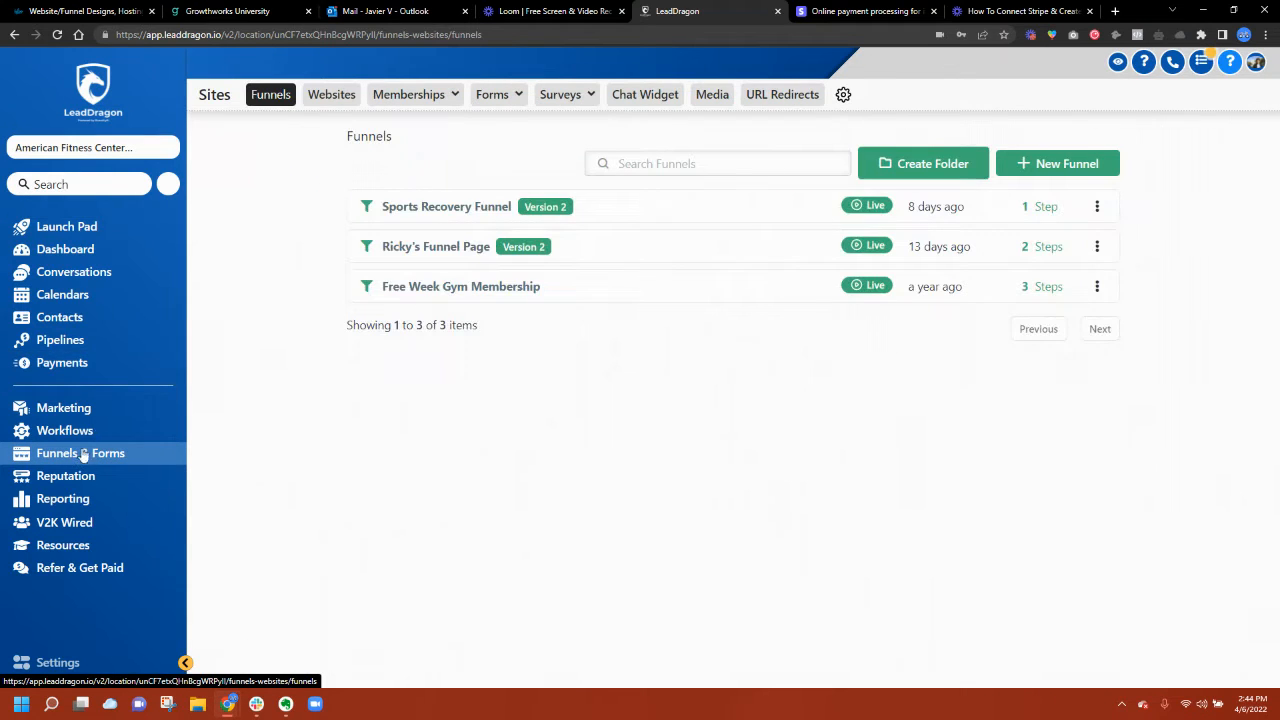
Step: Create a new funnel named 'Personal Training Session Funnel'
click(1064, 165)
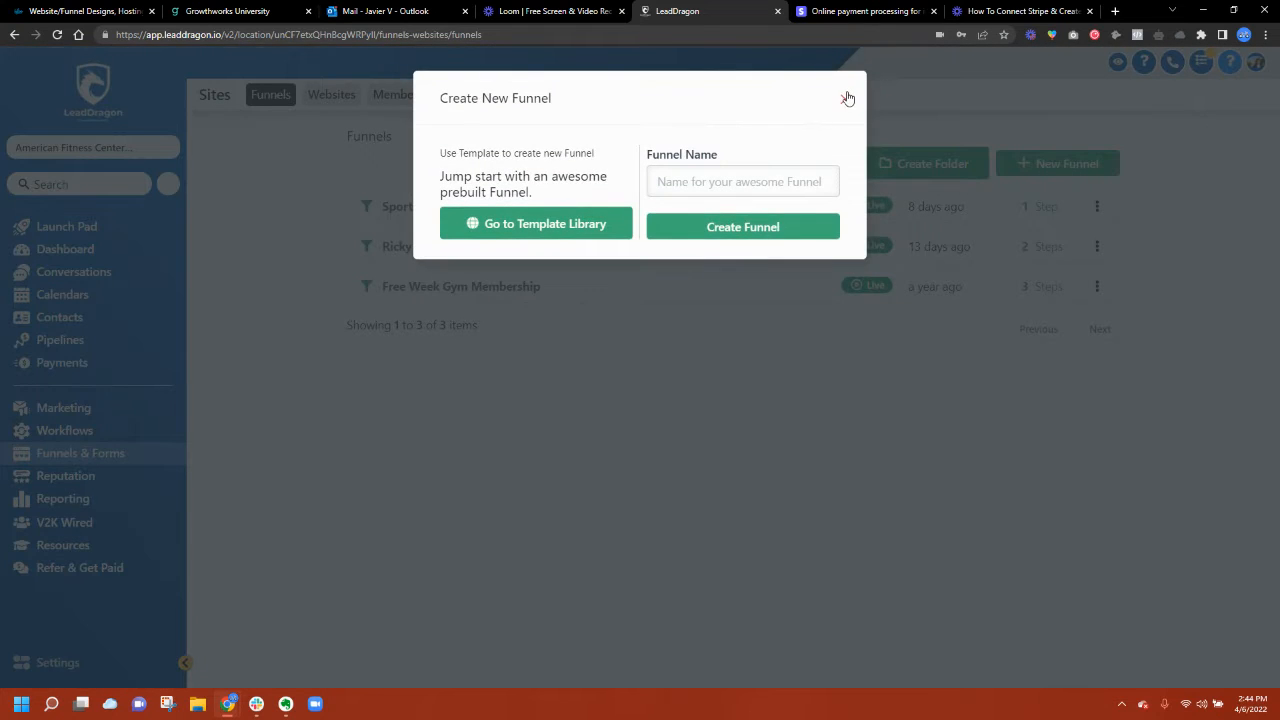
click(846, 94)
click(1097, 206)
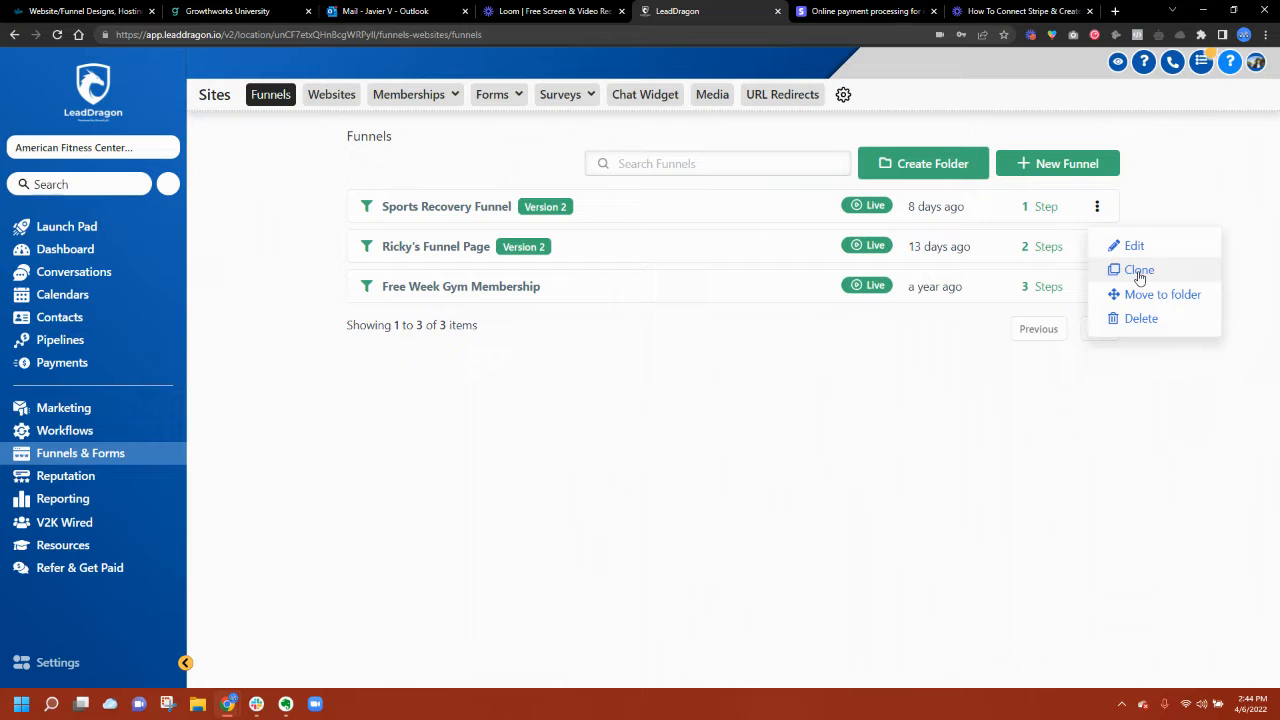
click(1062, 166)
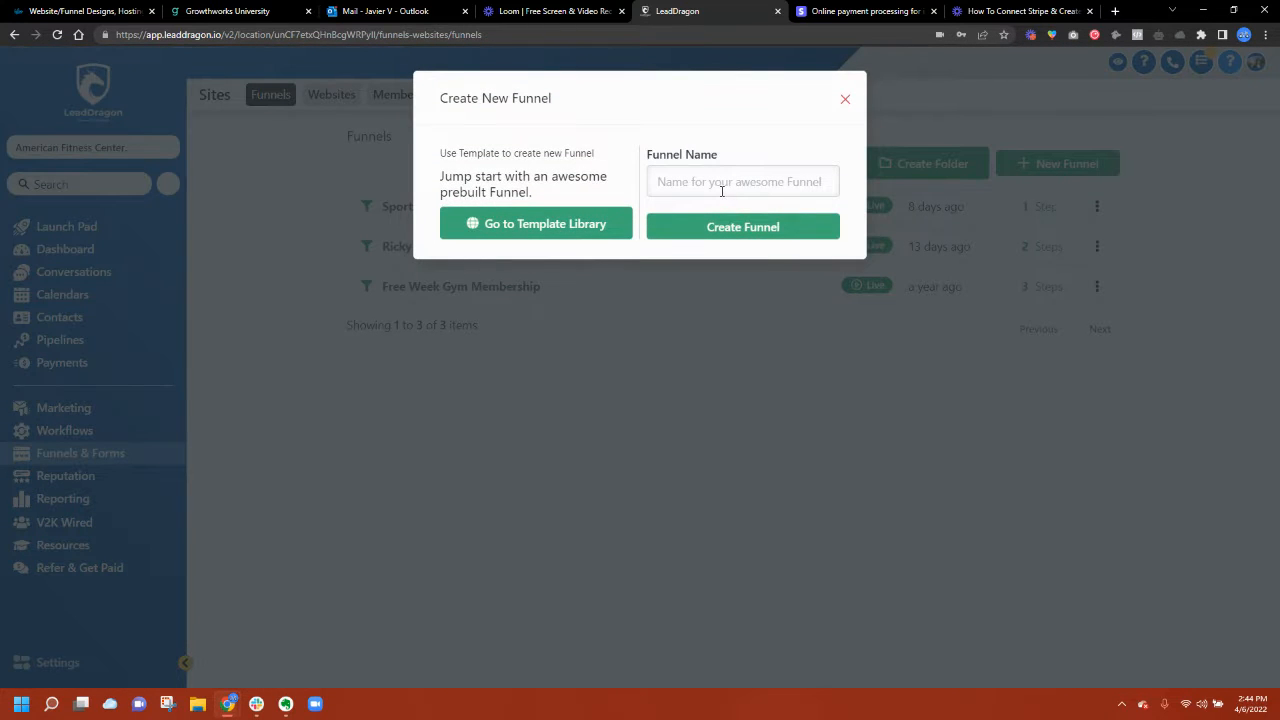
click(721, 191)
text(P)
click(707, 228)
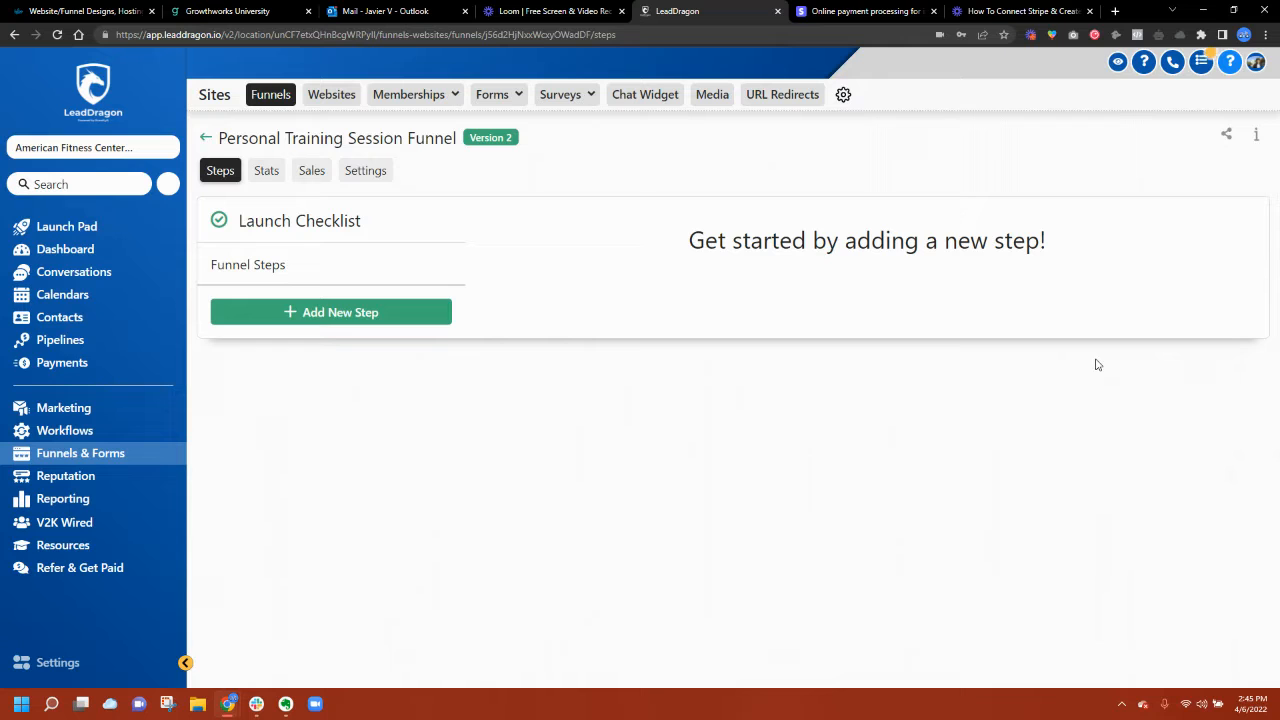
Step: Add a funnel step named 'Sales Page - Book A Session'
click(341, 313)
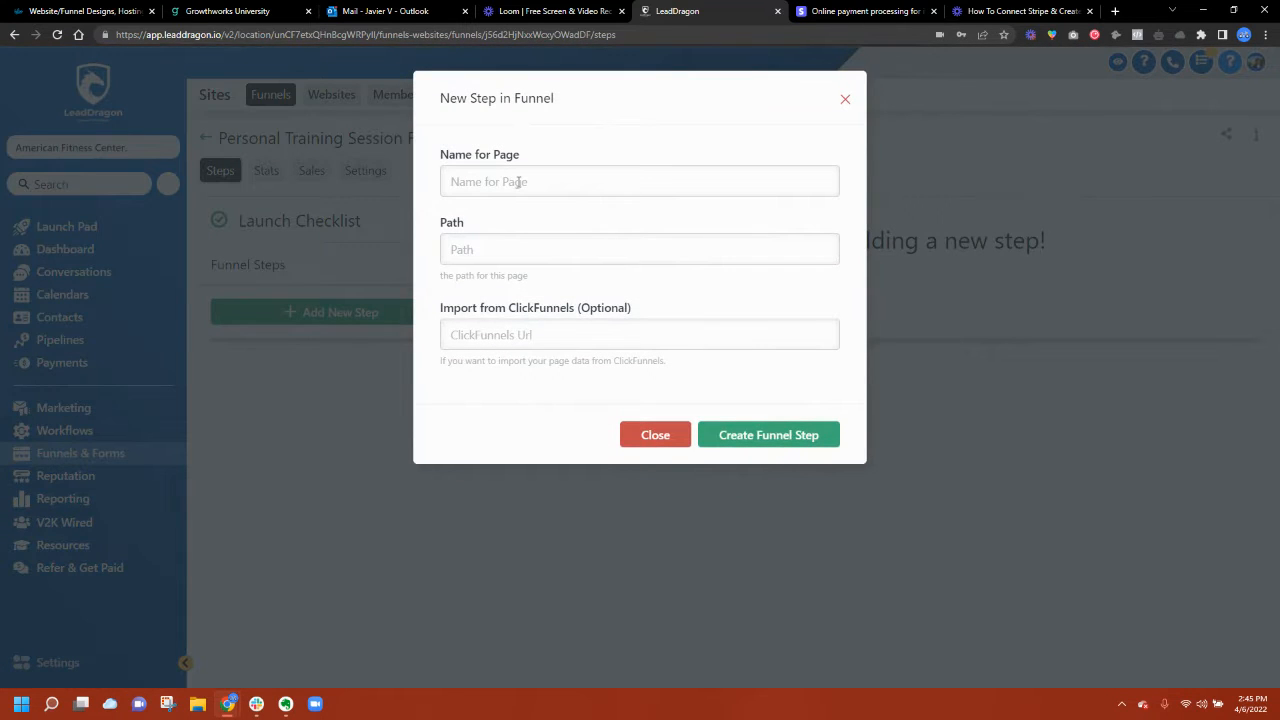
click(519, 181)
text(Sales Page - Book A Session)
click(749, 437)
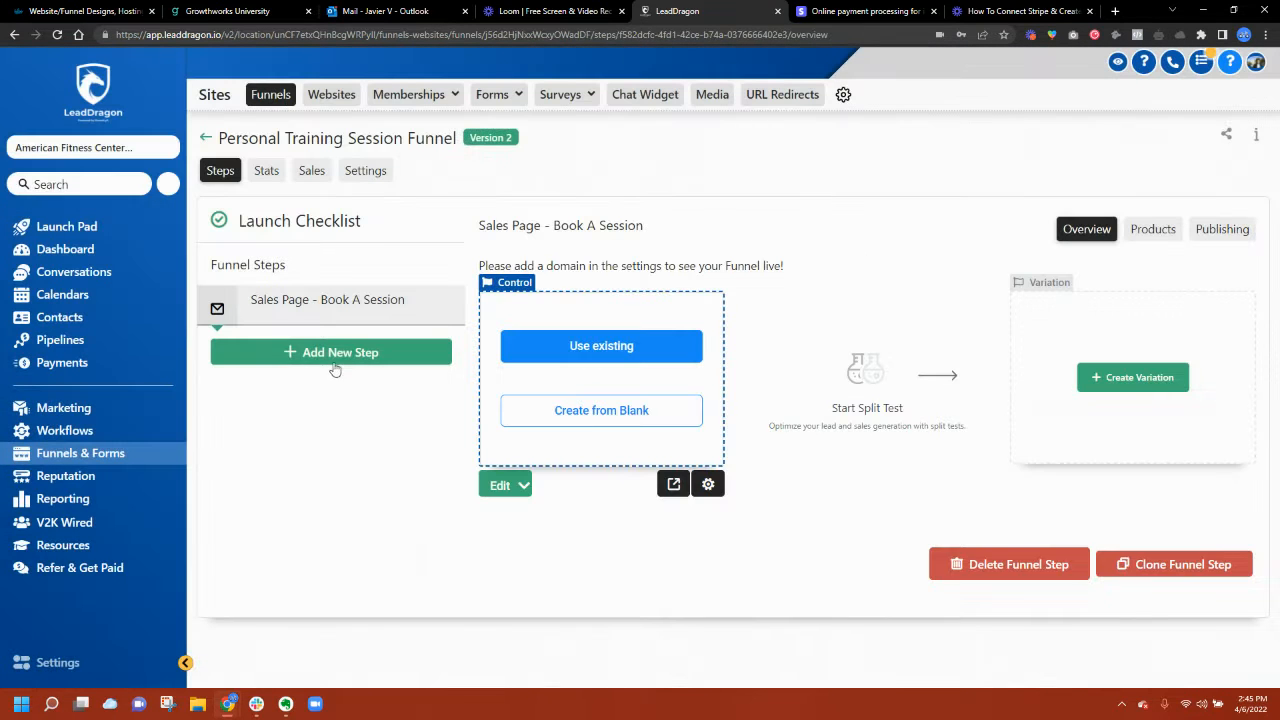
Step: Add a second step named 'Thank You - Next Steps' and check both steps
click(336, 360)
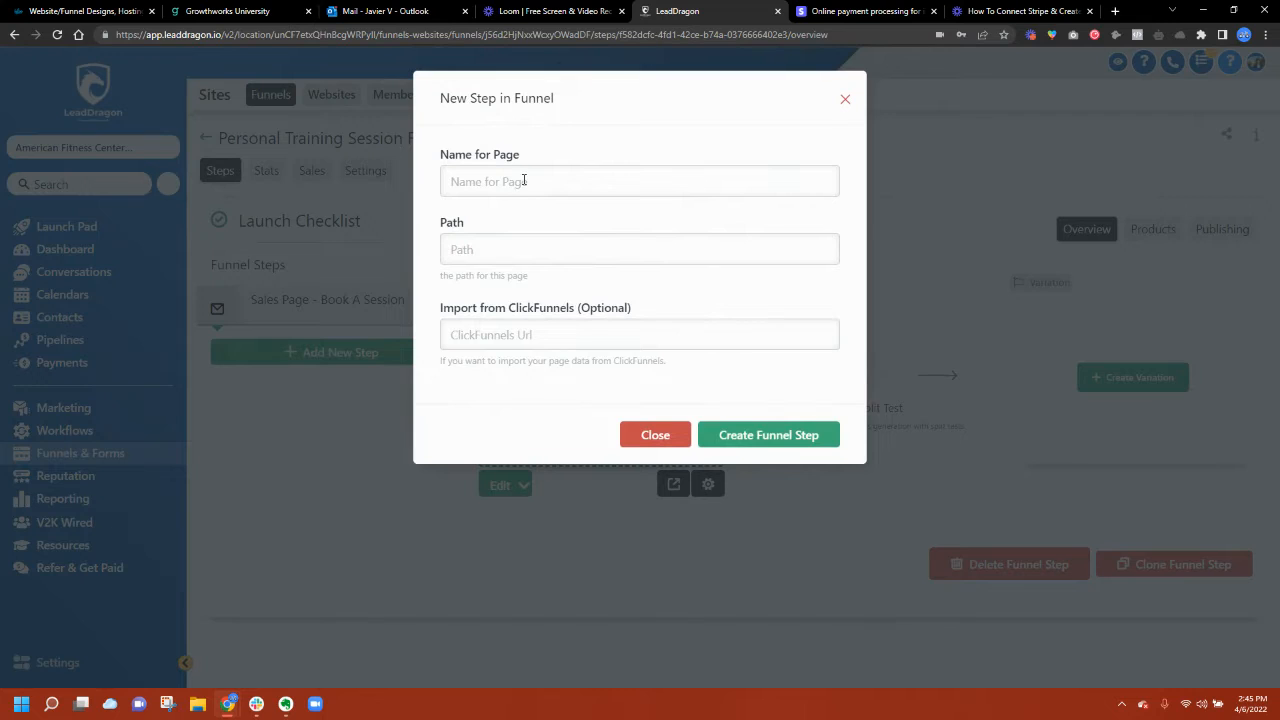
click(523, 180)
text(Thank You - Next Steps)
click(759, 442)
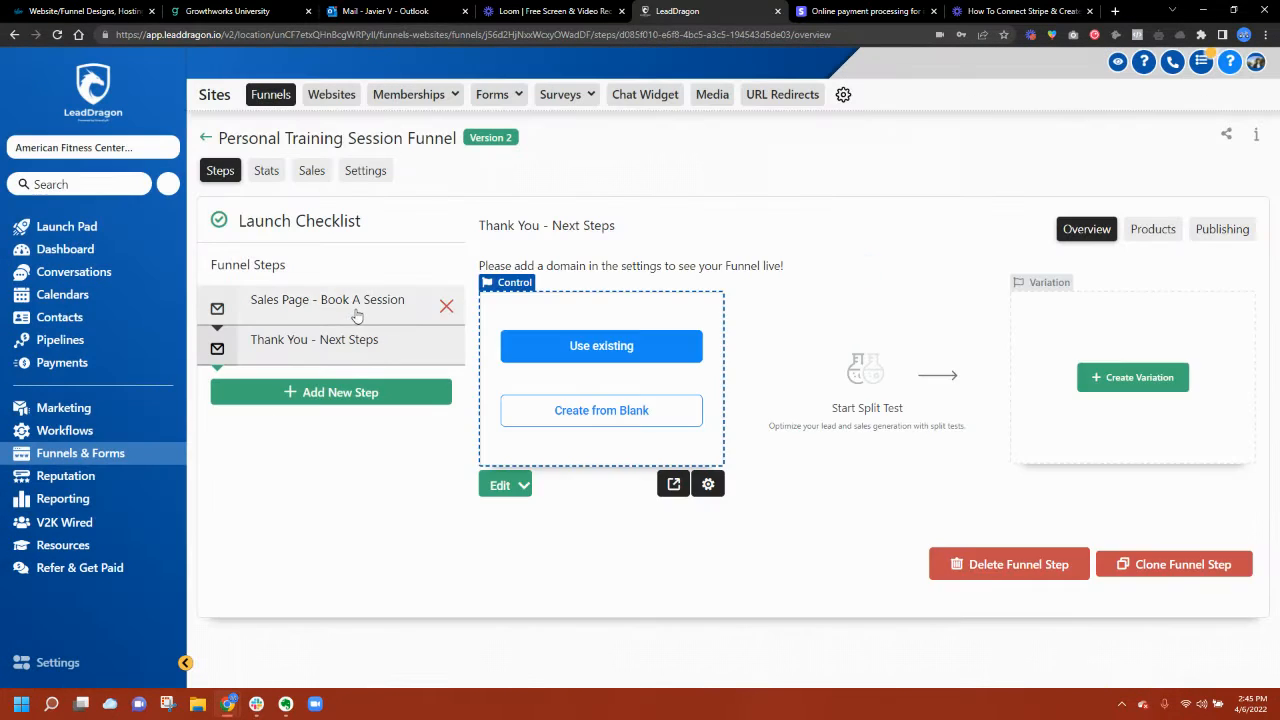
click(353, 316)
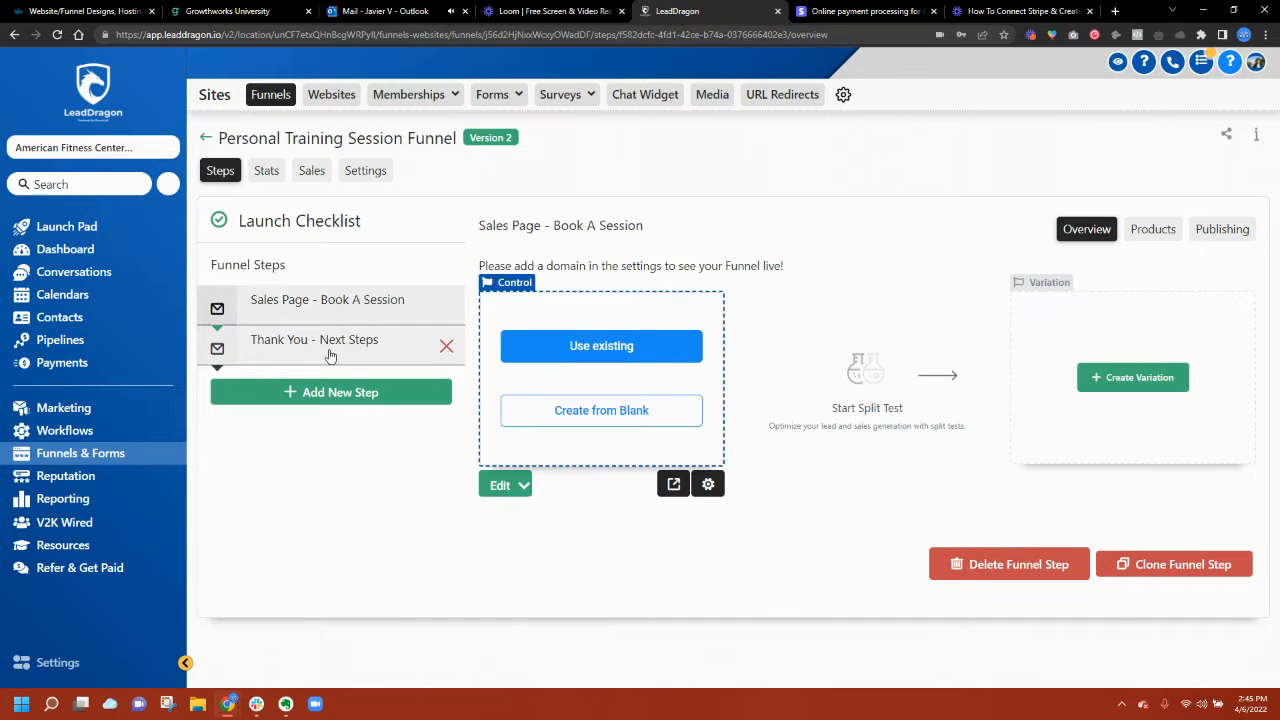
click(330, 355)
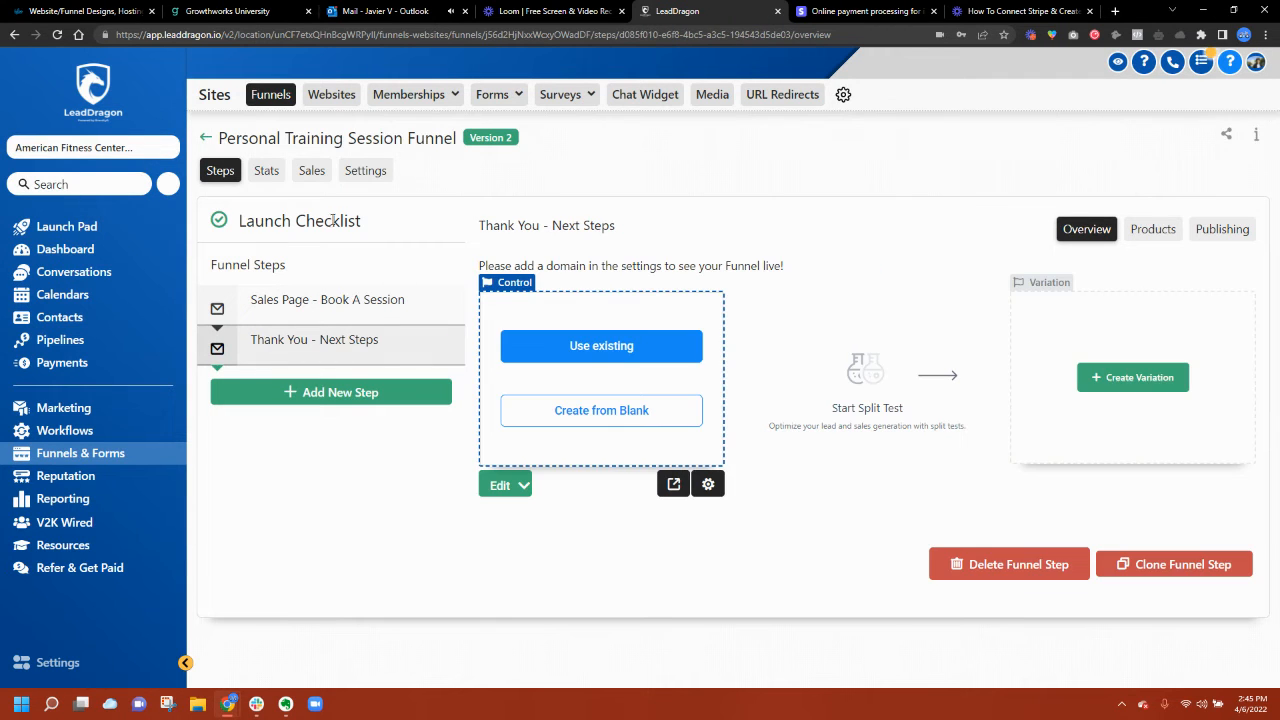
Step: Set the funnel domain to accessinstantly.co, save, and check each step's new URL
click(366, 174)
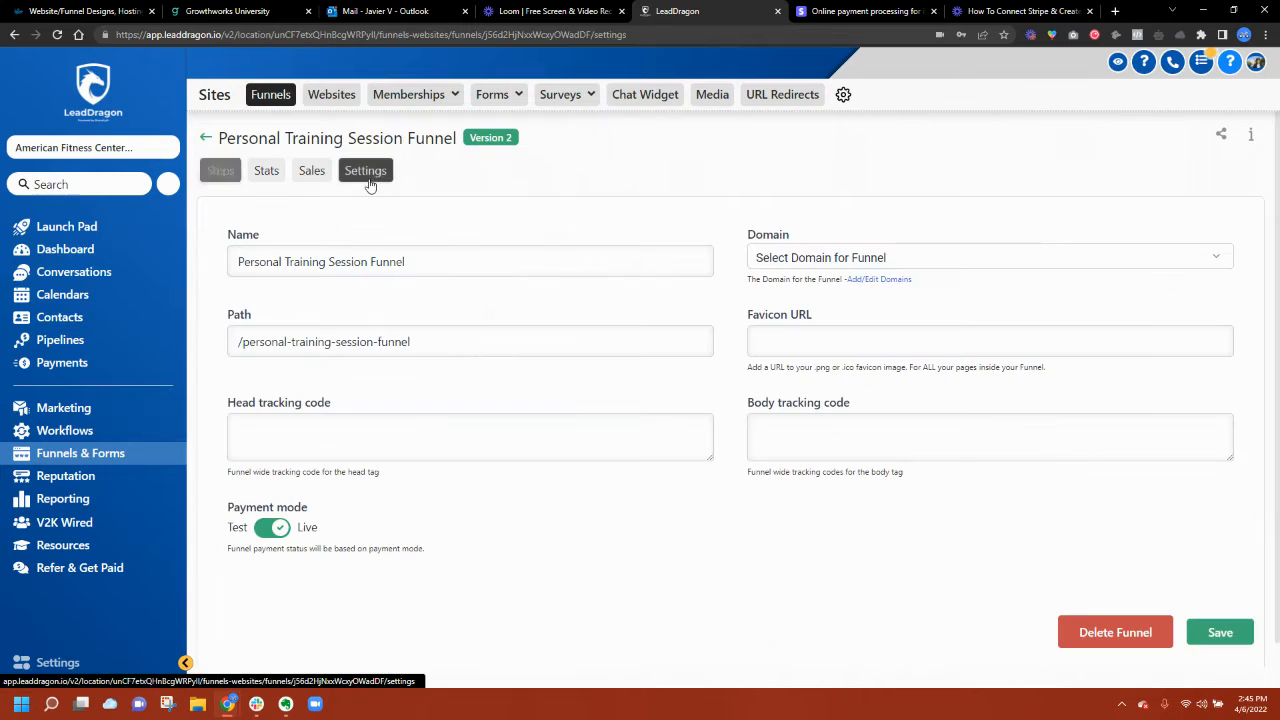
click(814, 257)
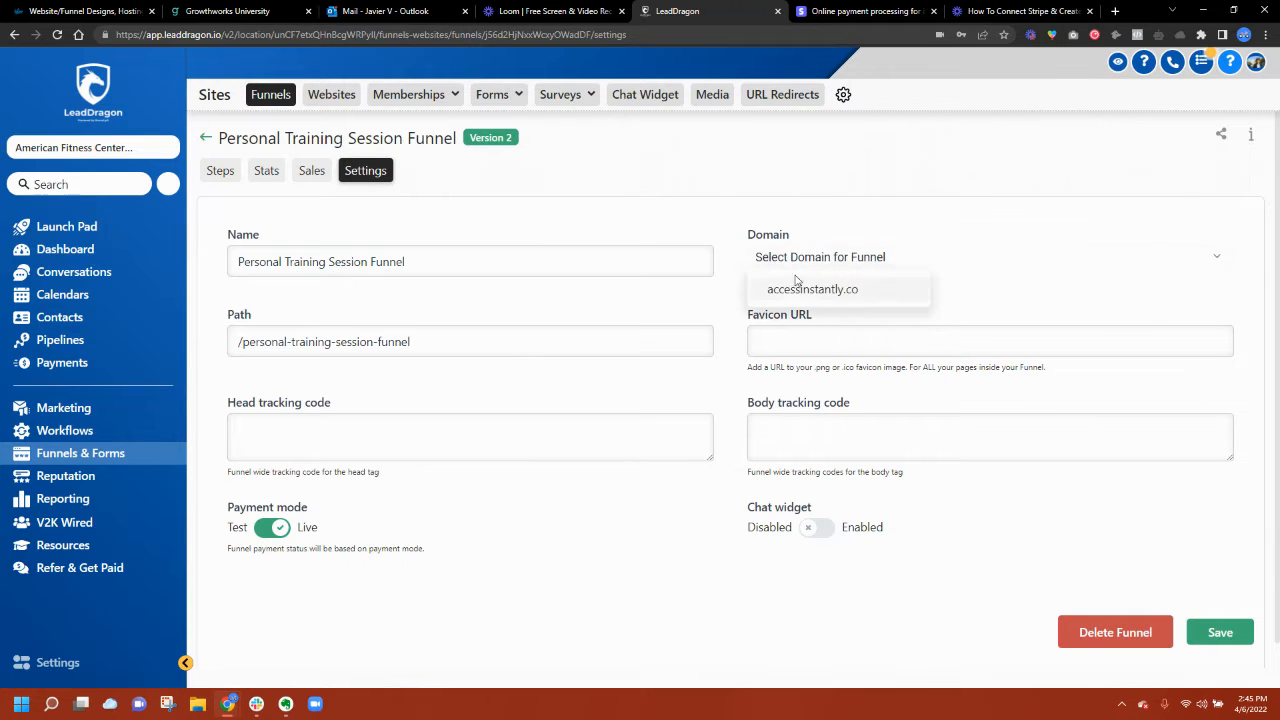
click(800, 292)
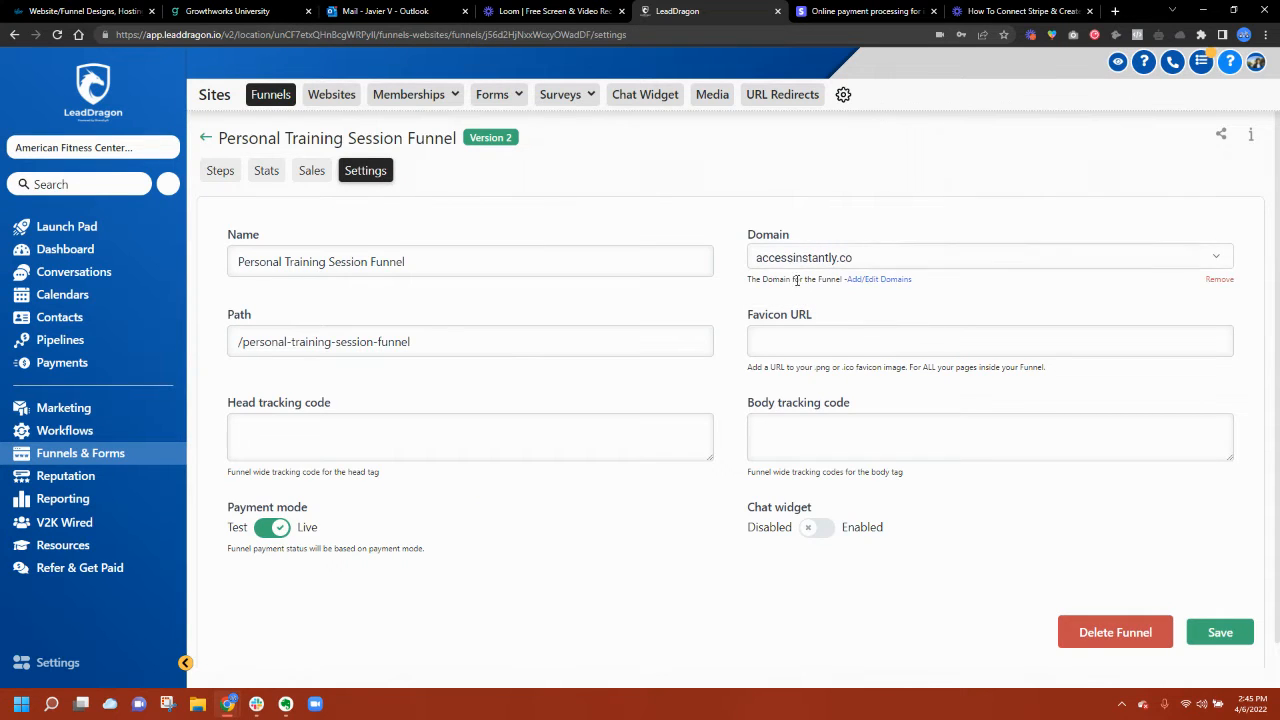
click(1224, 636)
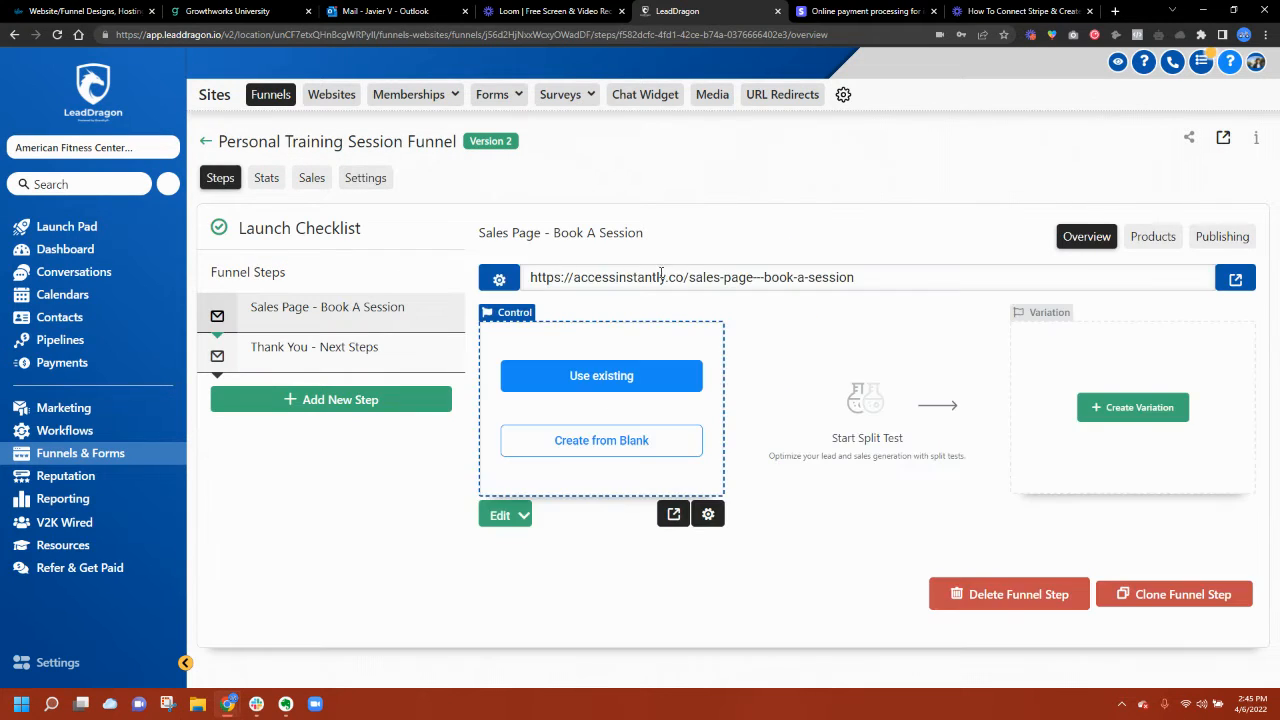
drag(588, 279, 815, 284)
click(820, 307)
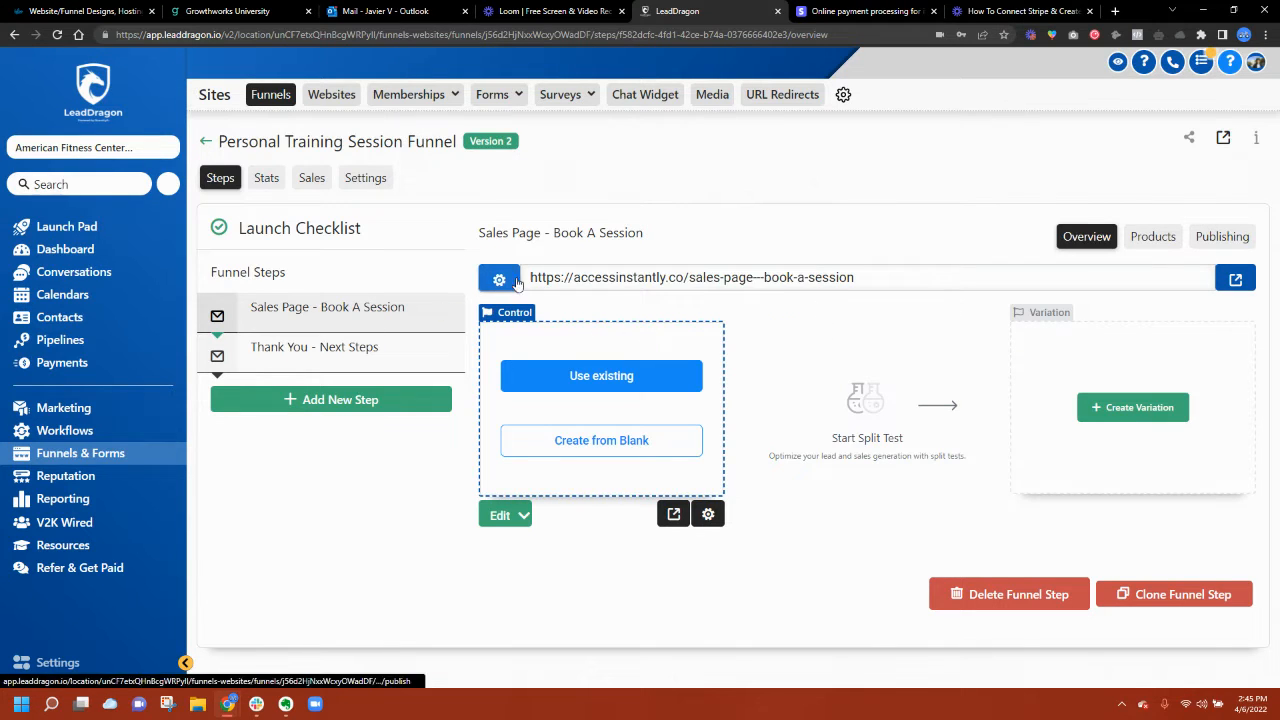
click(350, 347)
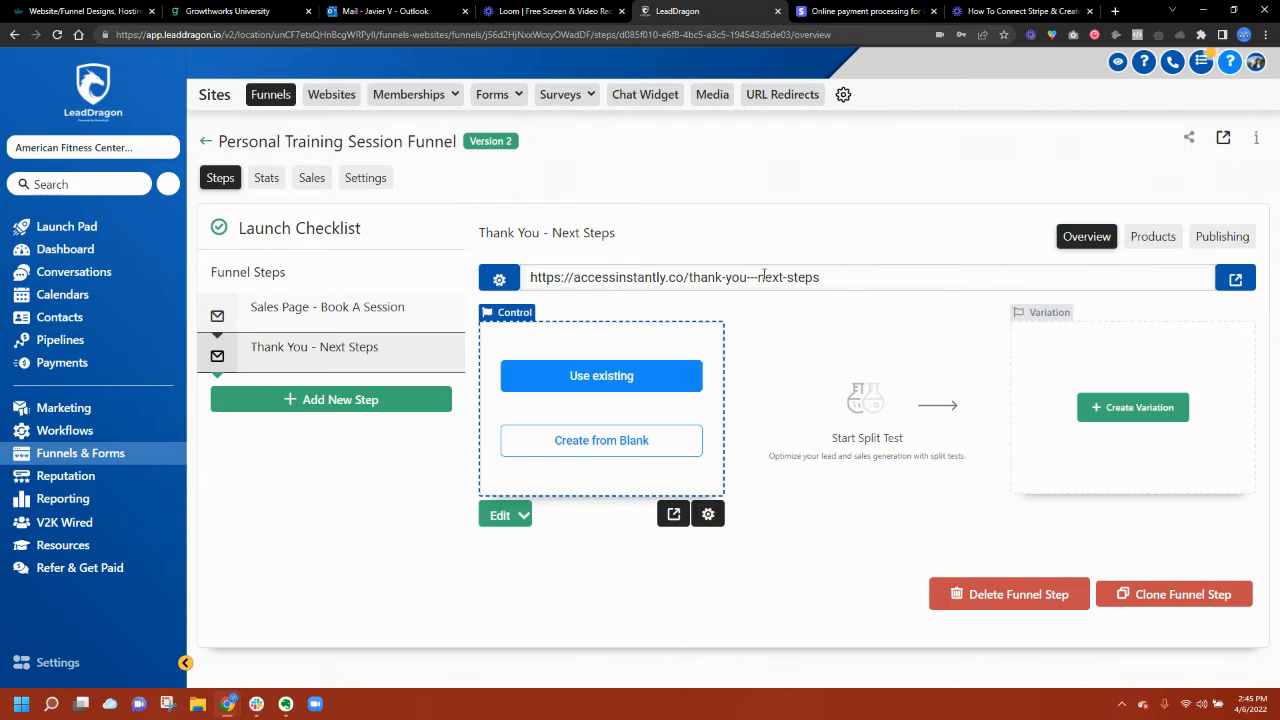
click(306, 308)
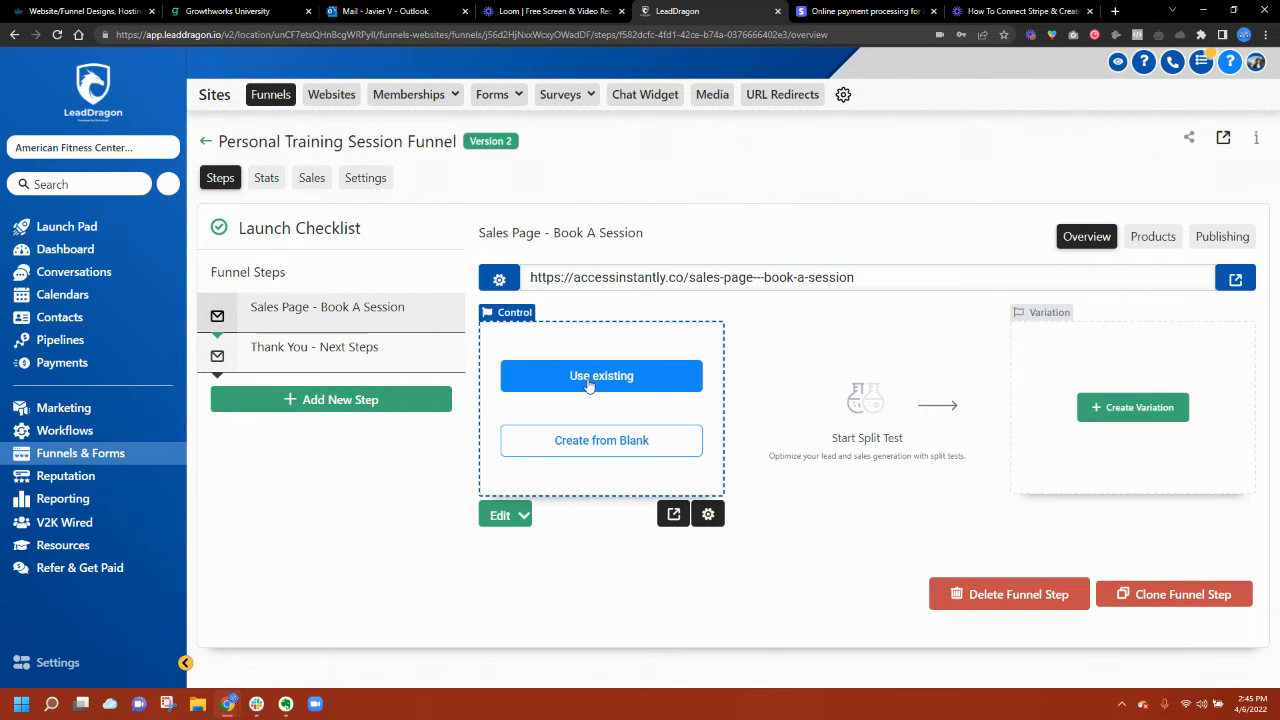
Step: Build the sales page from scratch with the headline 'Book Your Sessions With Our Coaches!'
click(589, 381)
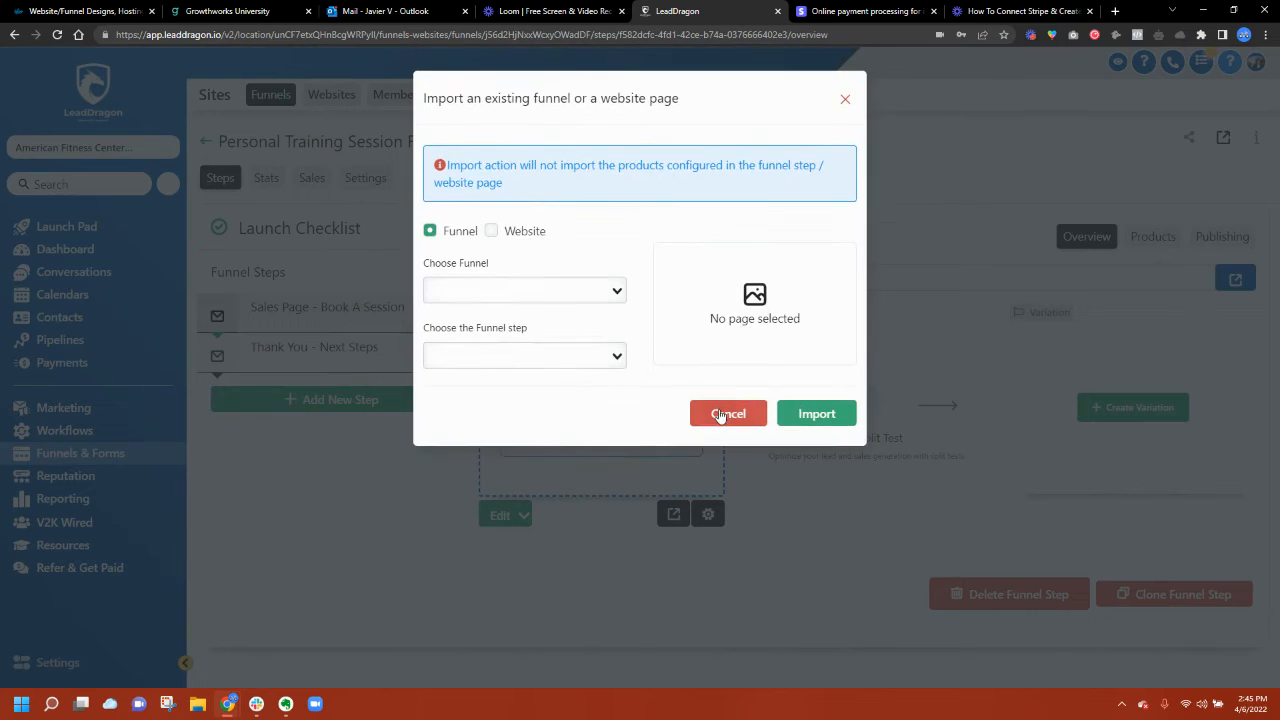
click(720, 414)
click(632, 440)
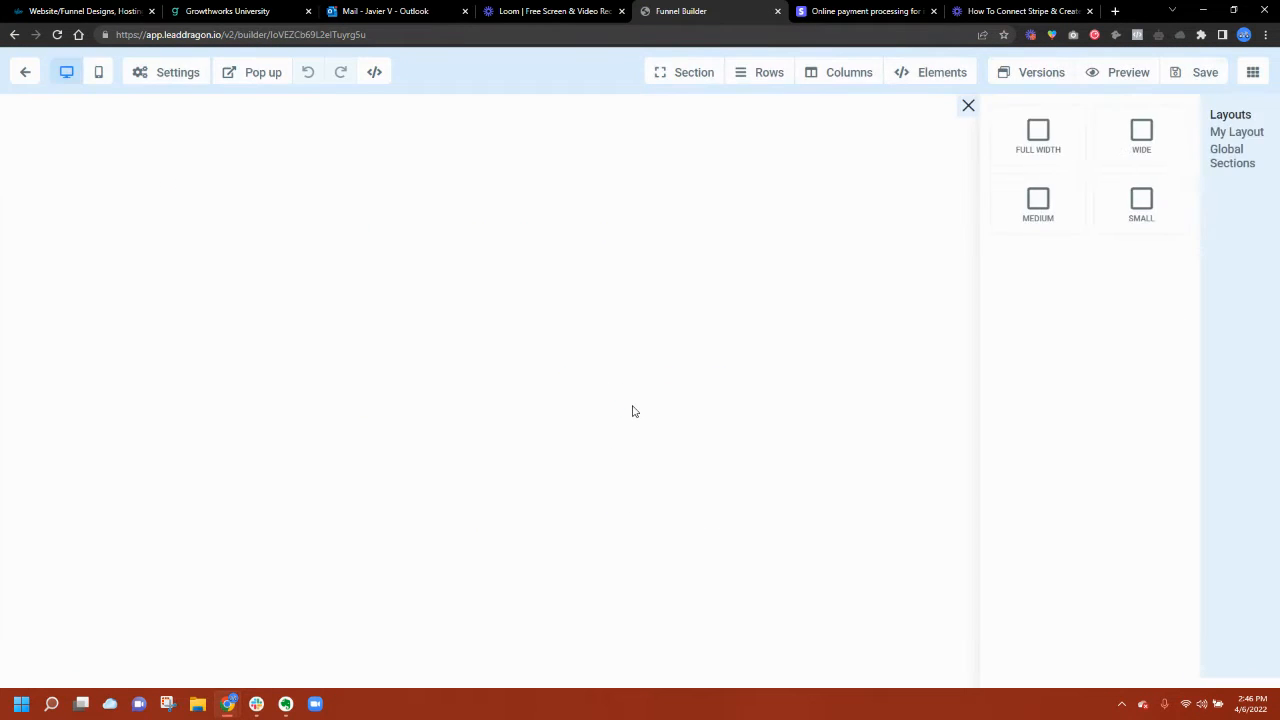
click(1024, 158)
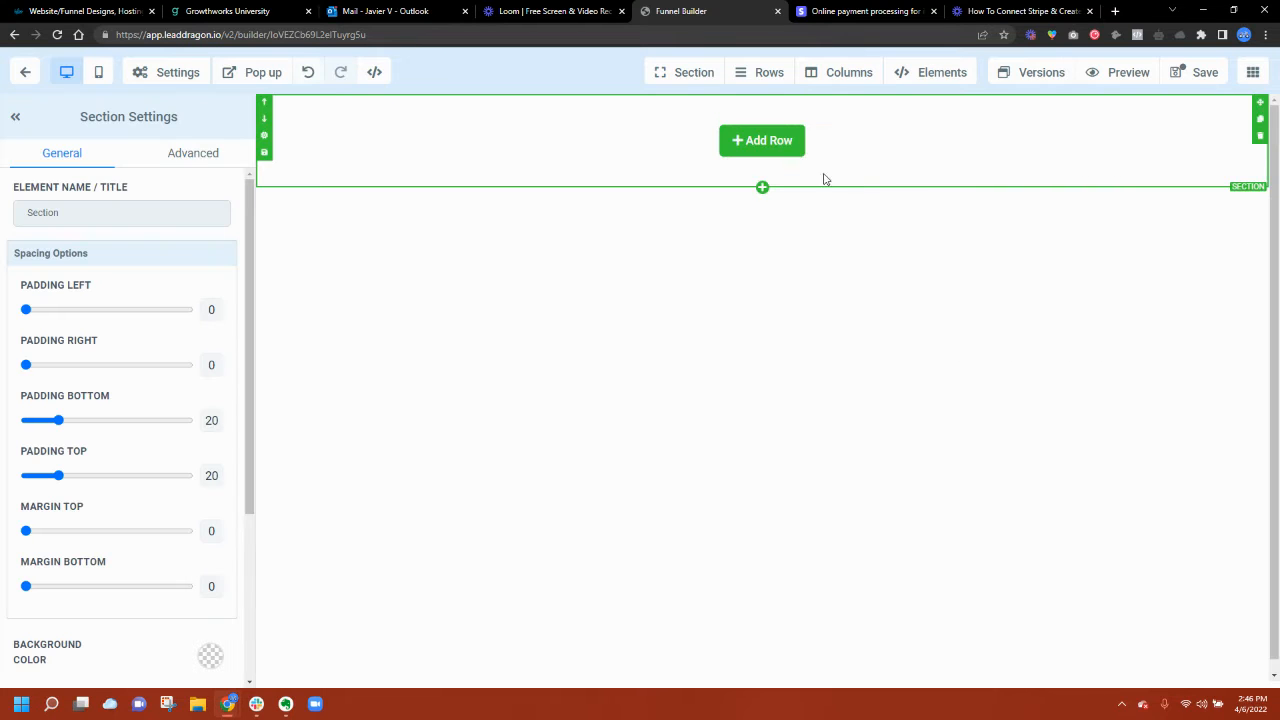
click(777, 157)
click(1054, 200)
click(804, 168)
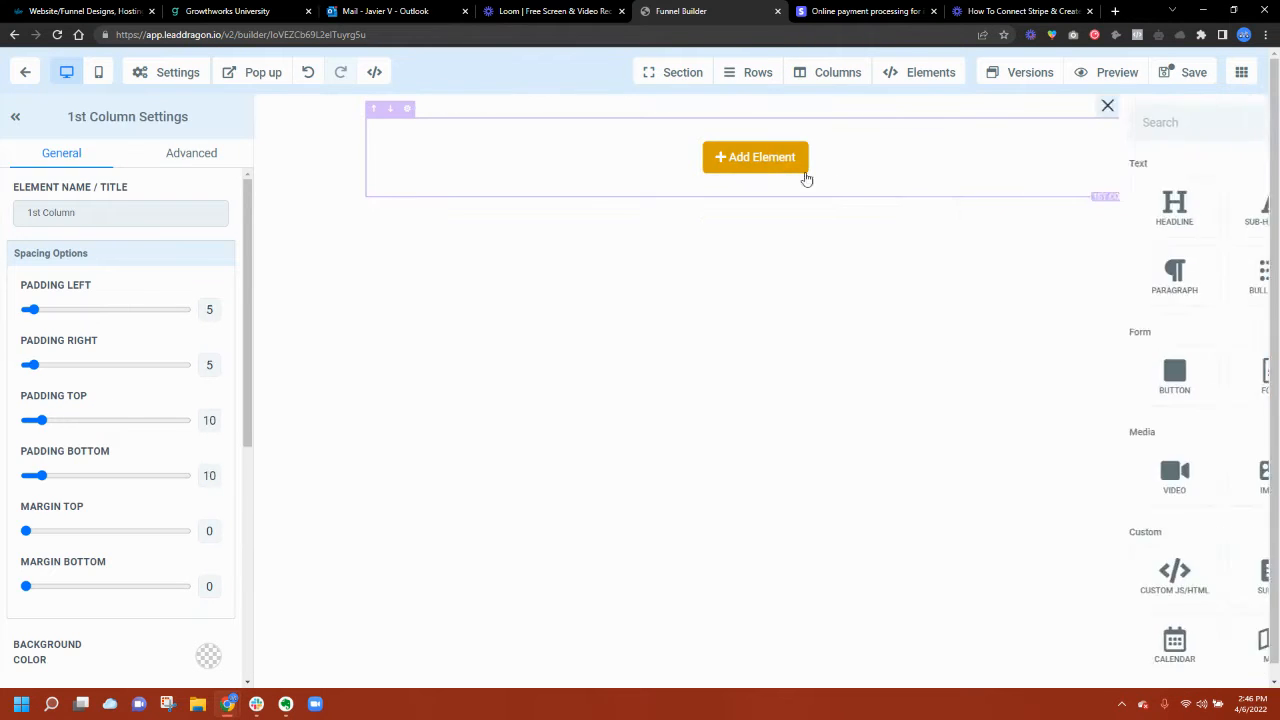
click(995, 216)
click(720, 138)
triple_click(722, 138)
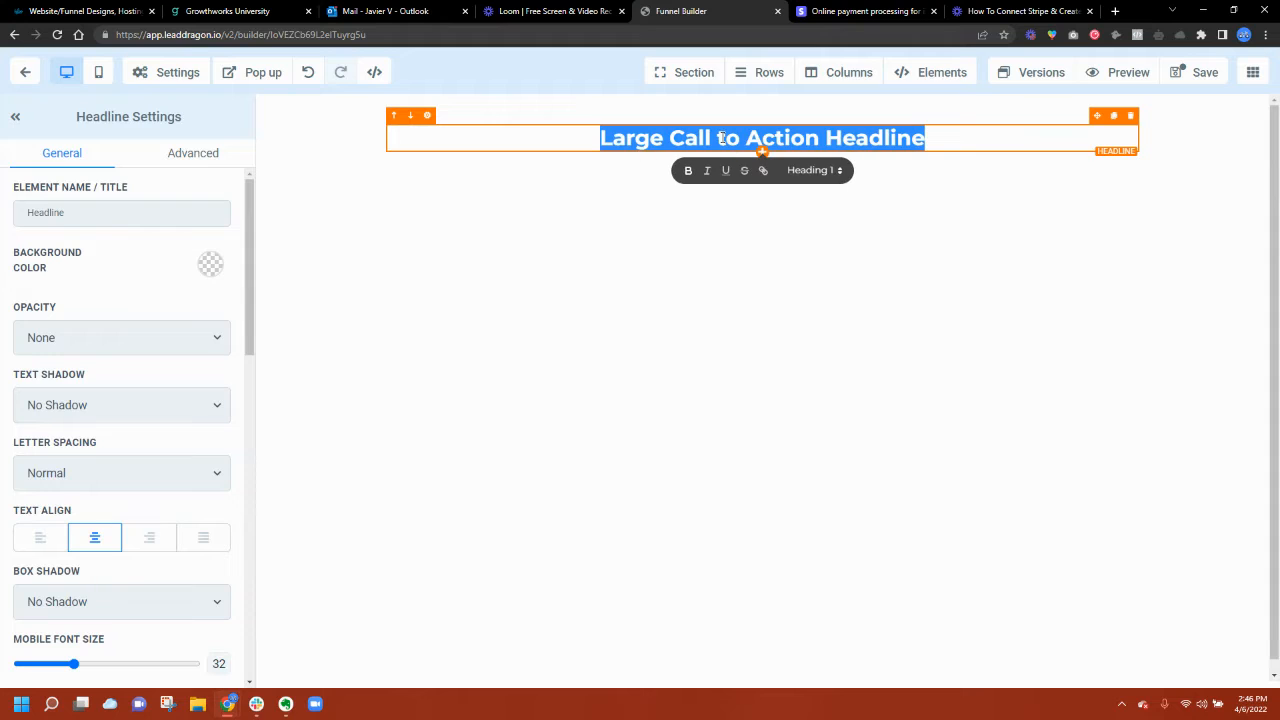
text(Book)
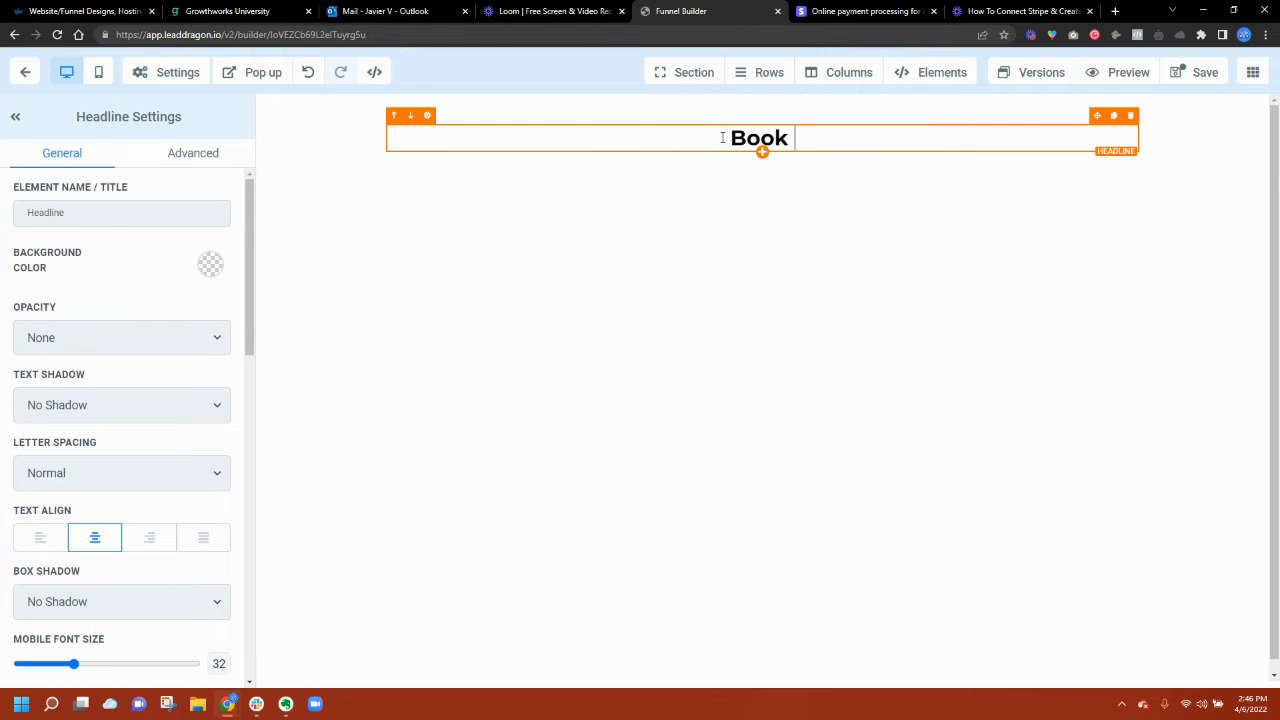
text( Your Session)
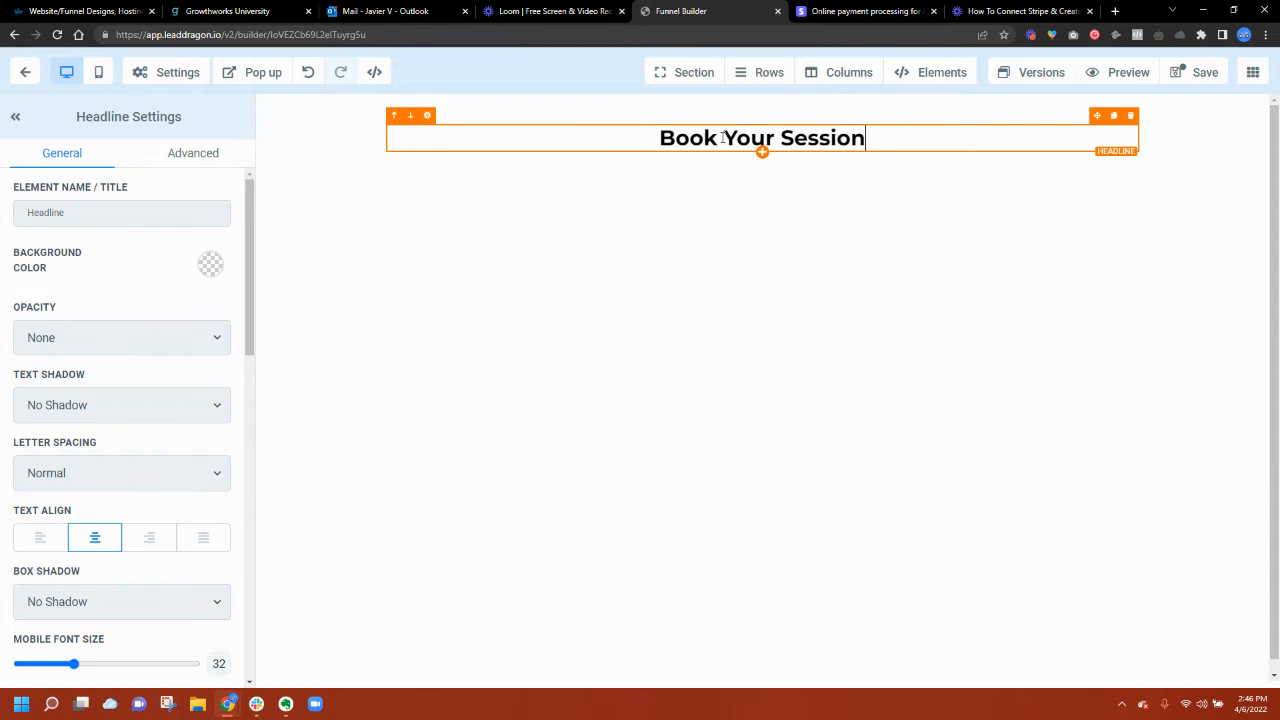
text(s With Our)
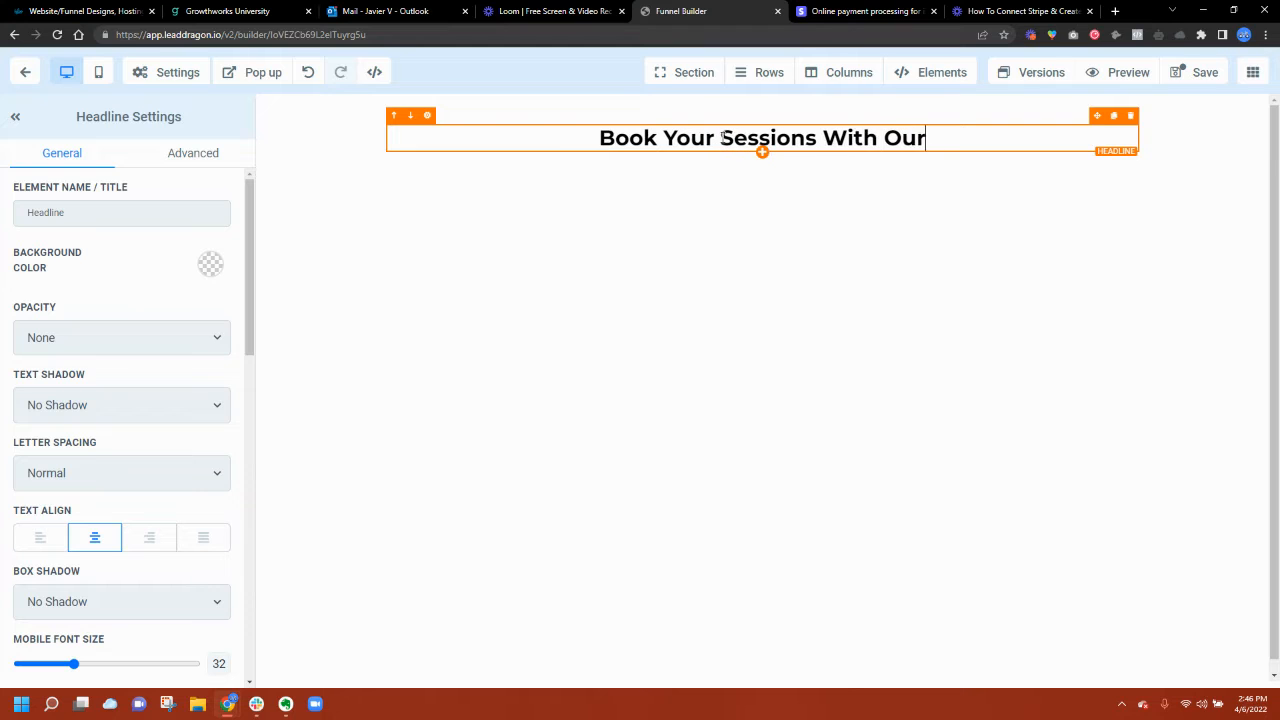
text( Coaches!)
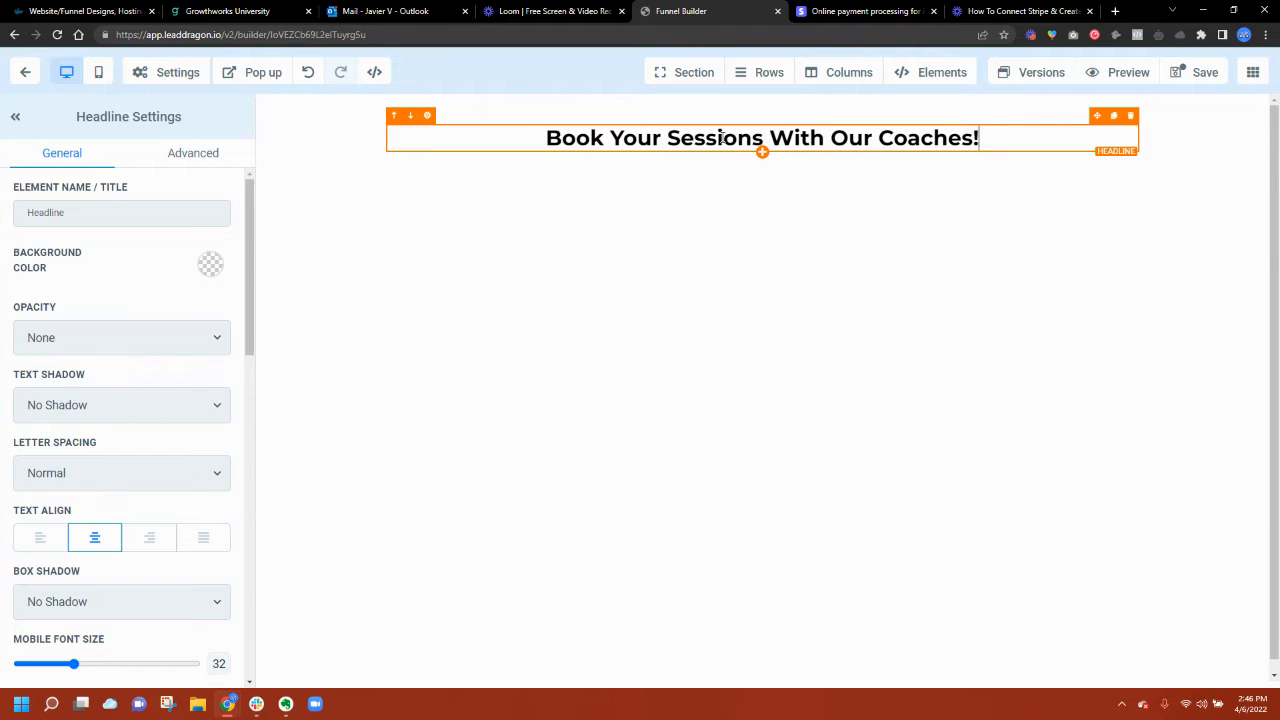
Step: Make the header section black with white bold headline text, then add a full-width section below
click(326, 170)
scroll(160, 418, down, 2)
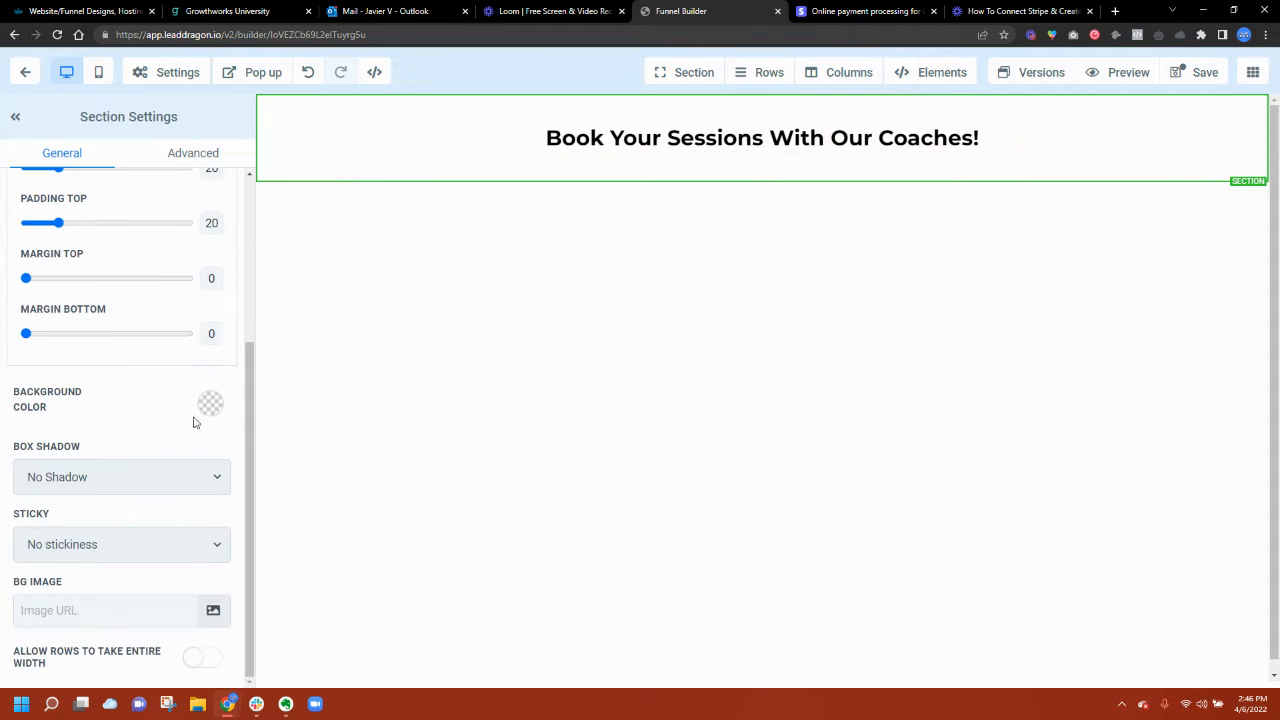
click(199, 418)
click(157, 448)
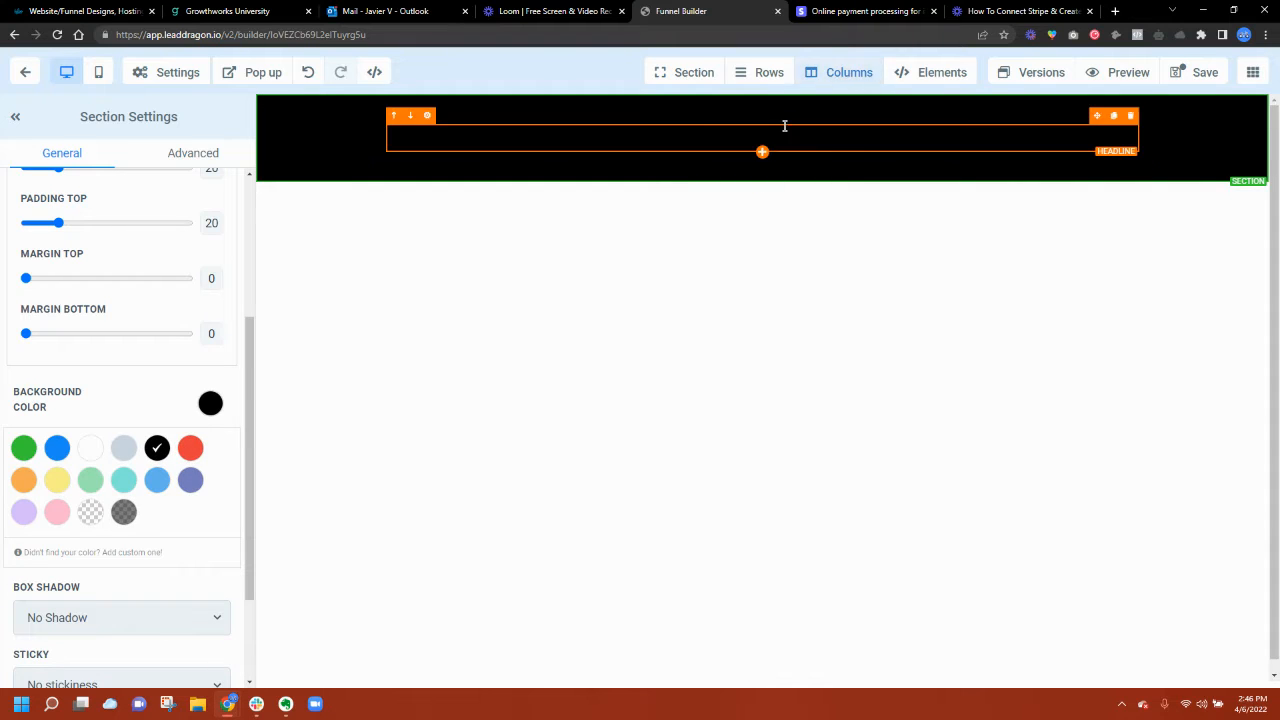
click(700, 138)
scroll(160, 406, down, 6)
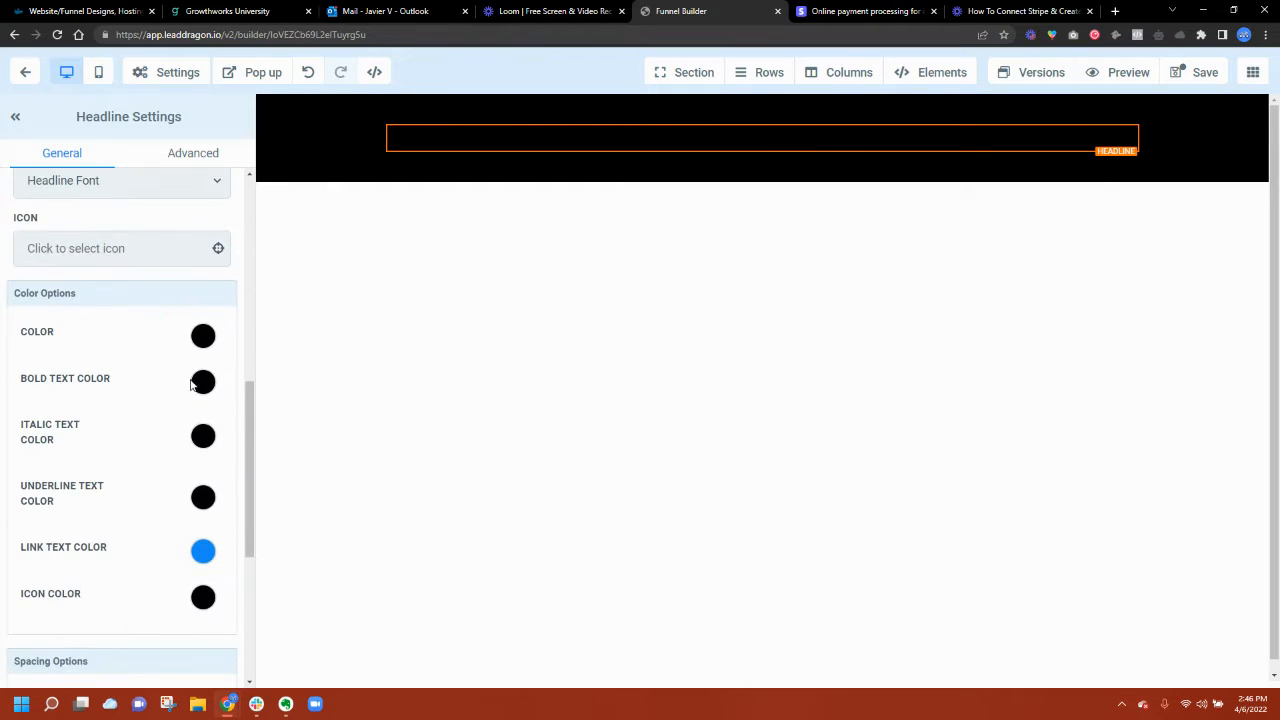
click(202, 381)
click(98, 420)
click(823, 178)
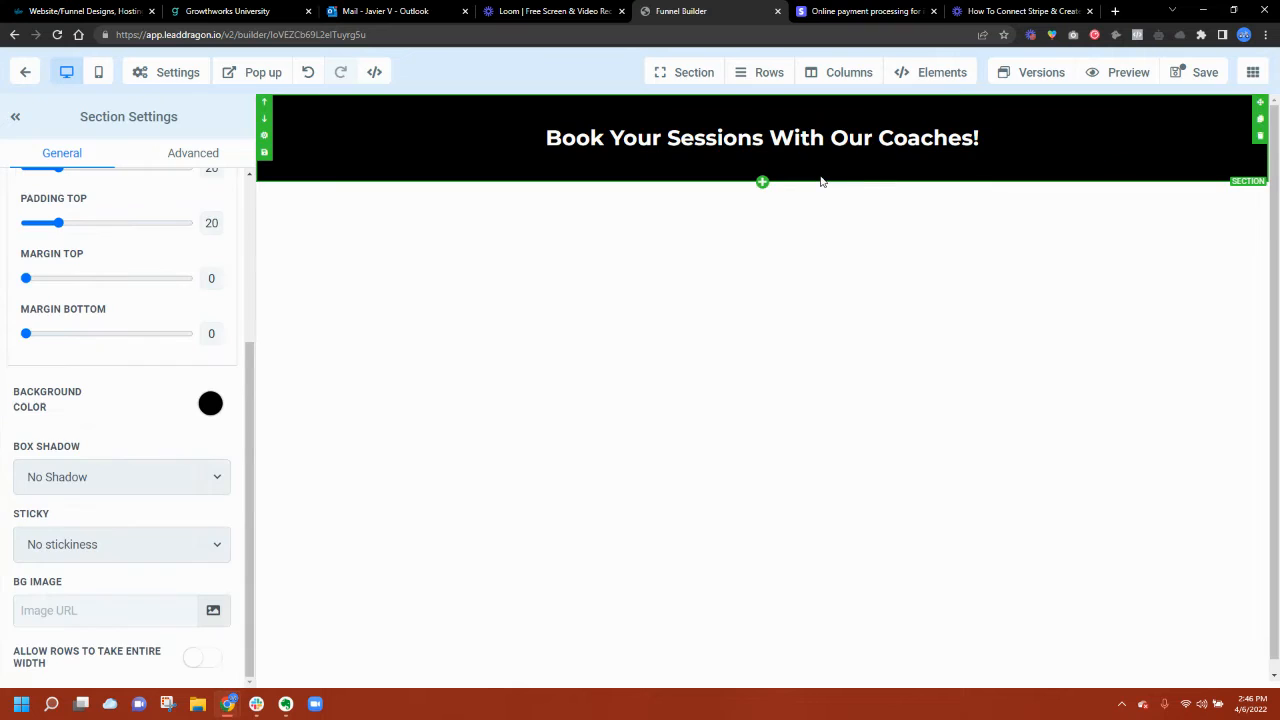
click(761, 184)
click(1024, 152)
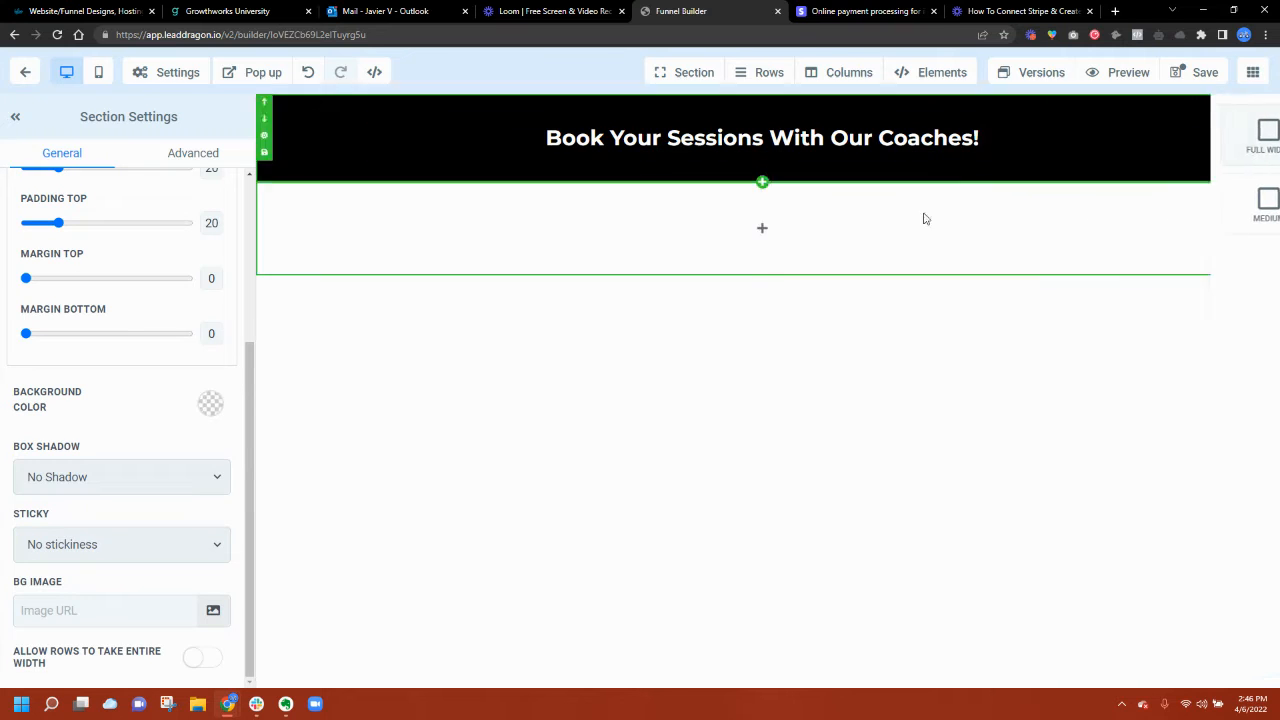
Step: Add a one-column row to the new section and insert a 2 Step Order form
click(745, 230)
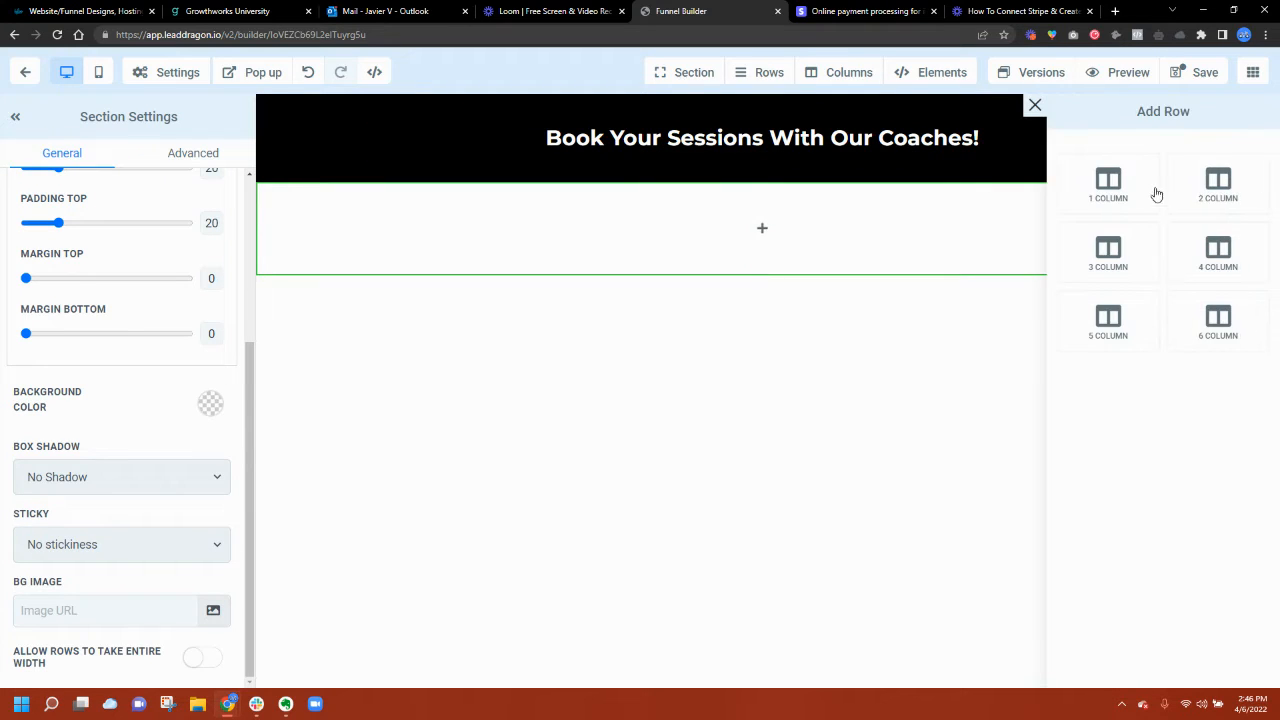
click(1131, 192)
click(763, 256)
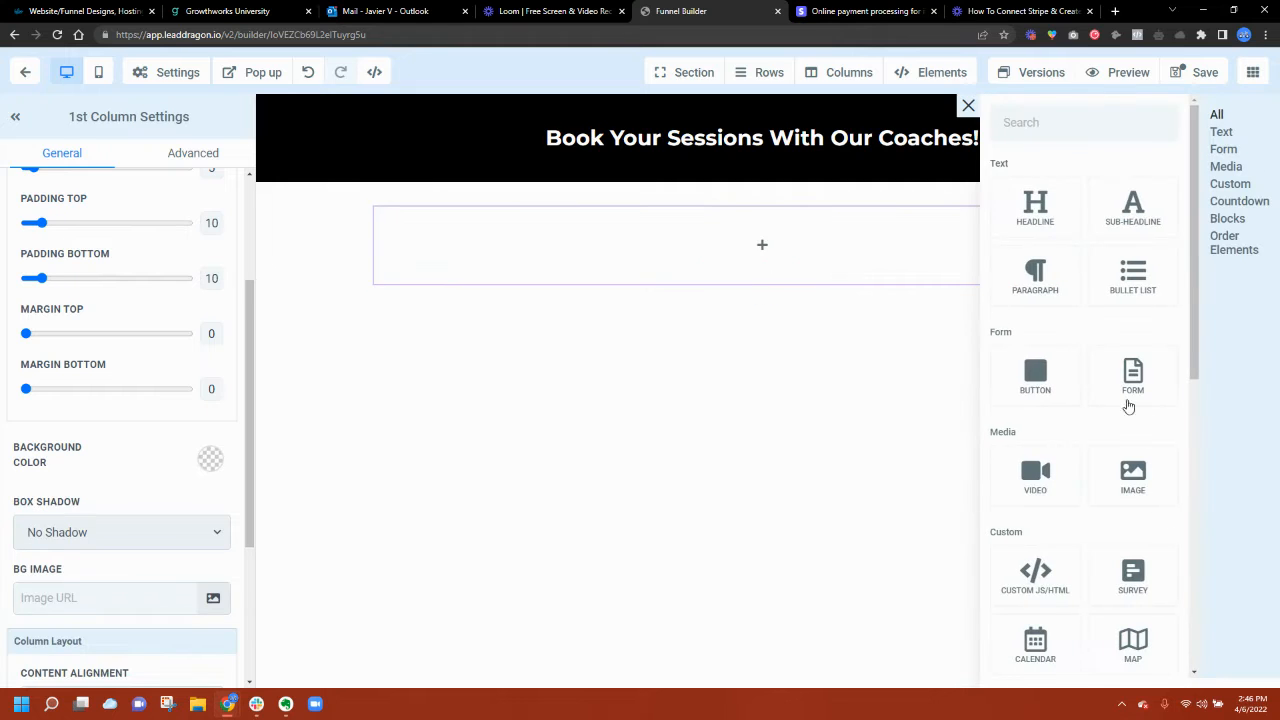
scroll(1149, 436, down, 5)
scroll(1149, 436, down, 3)
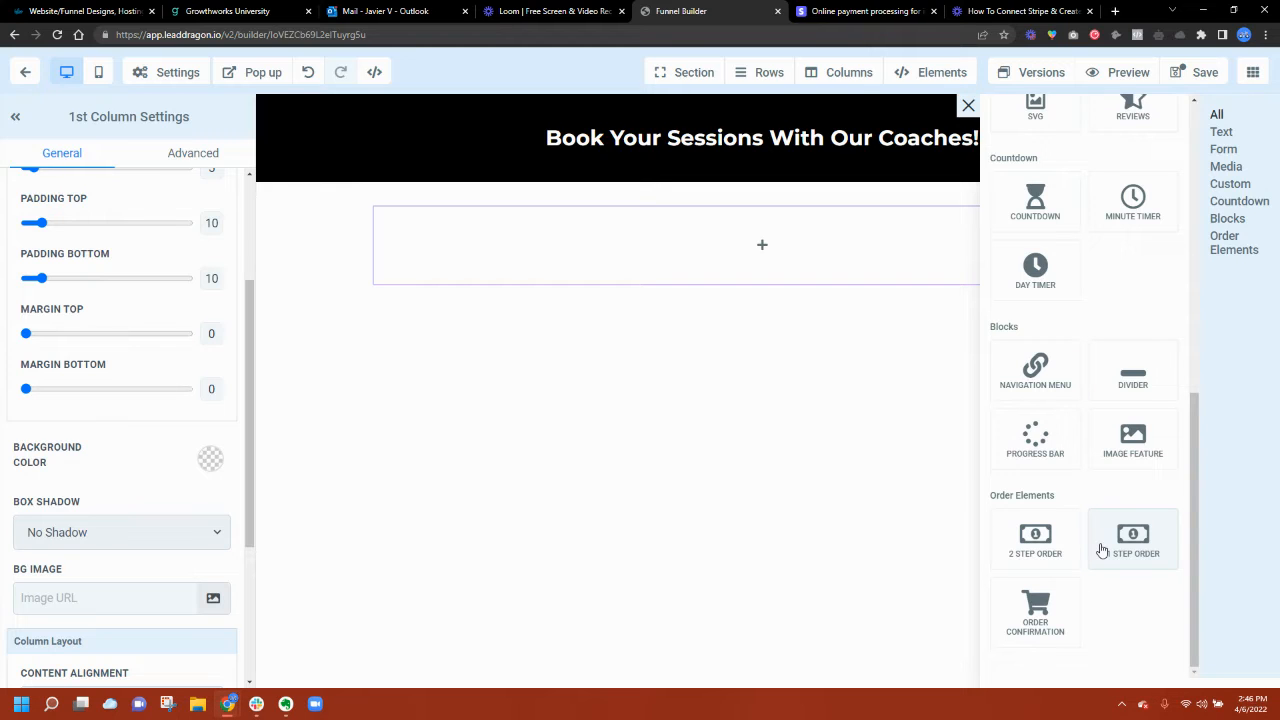
click(1060, 545)
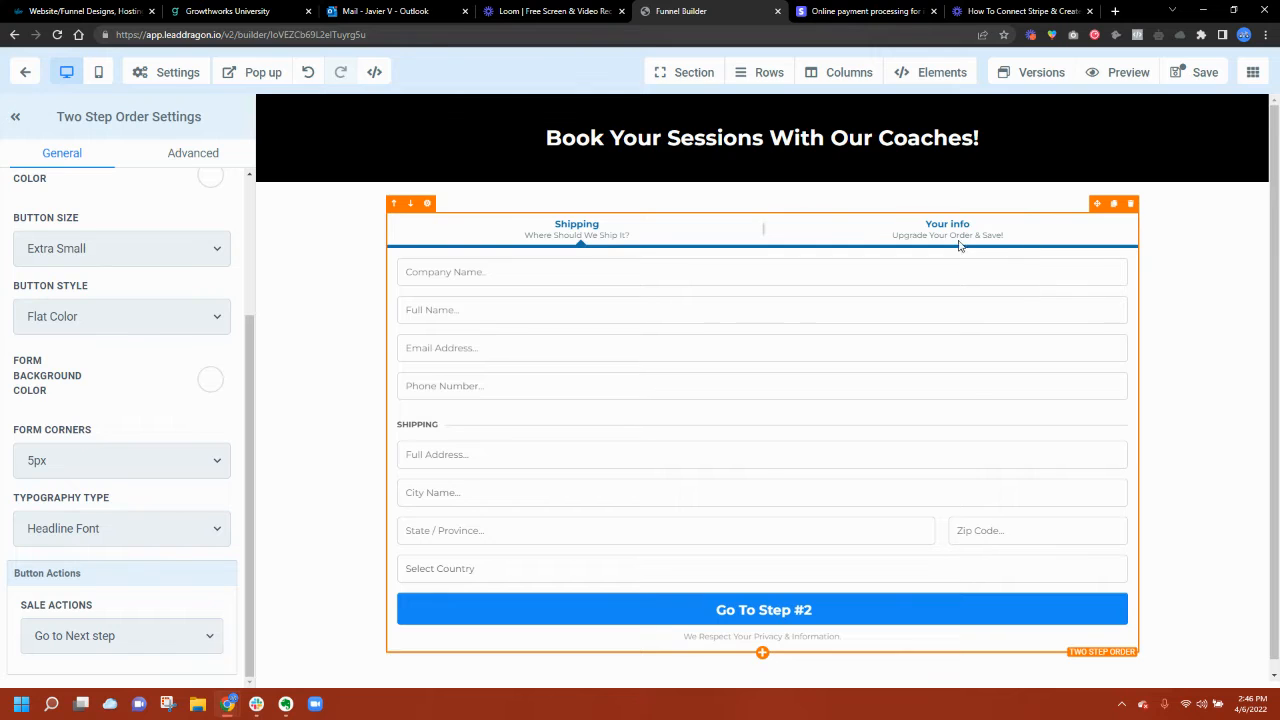
Step: Try a one-step order form instead, then settle back on the 2 Step Order form
click(1131, 204)
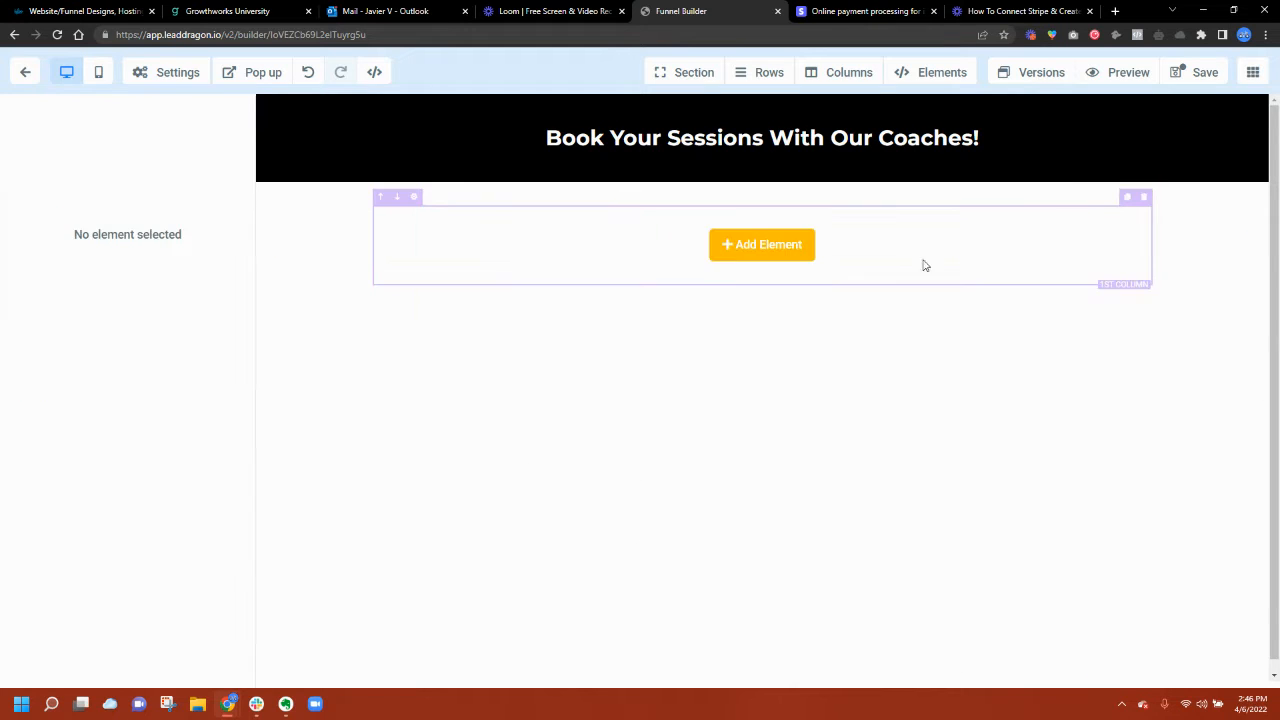
click(762, 244)
scroll(1133, 560, up, 1)
click(1135, 603)
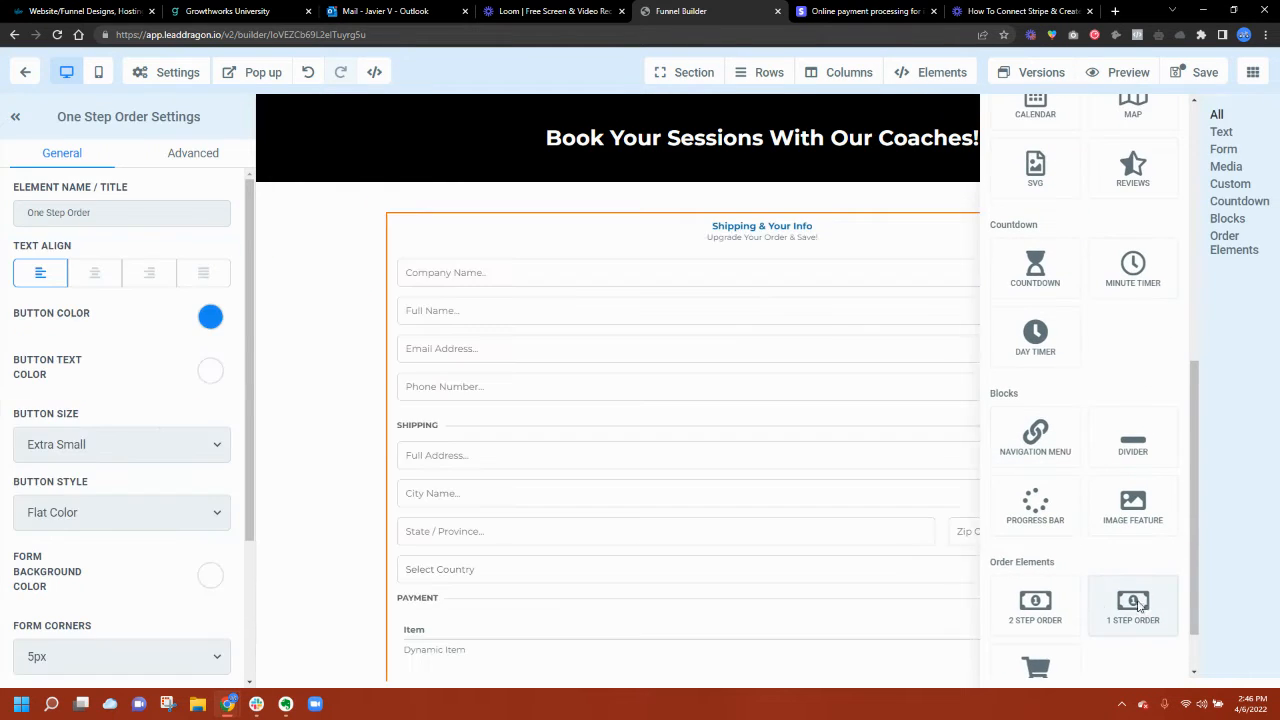
scroll(740, 500, down, 1)
scroll(940, 290, up, 1)
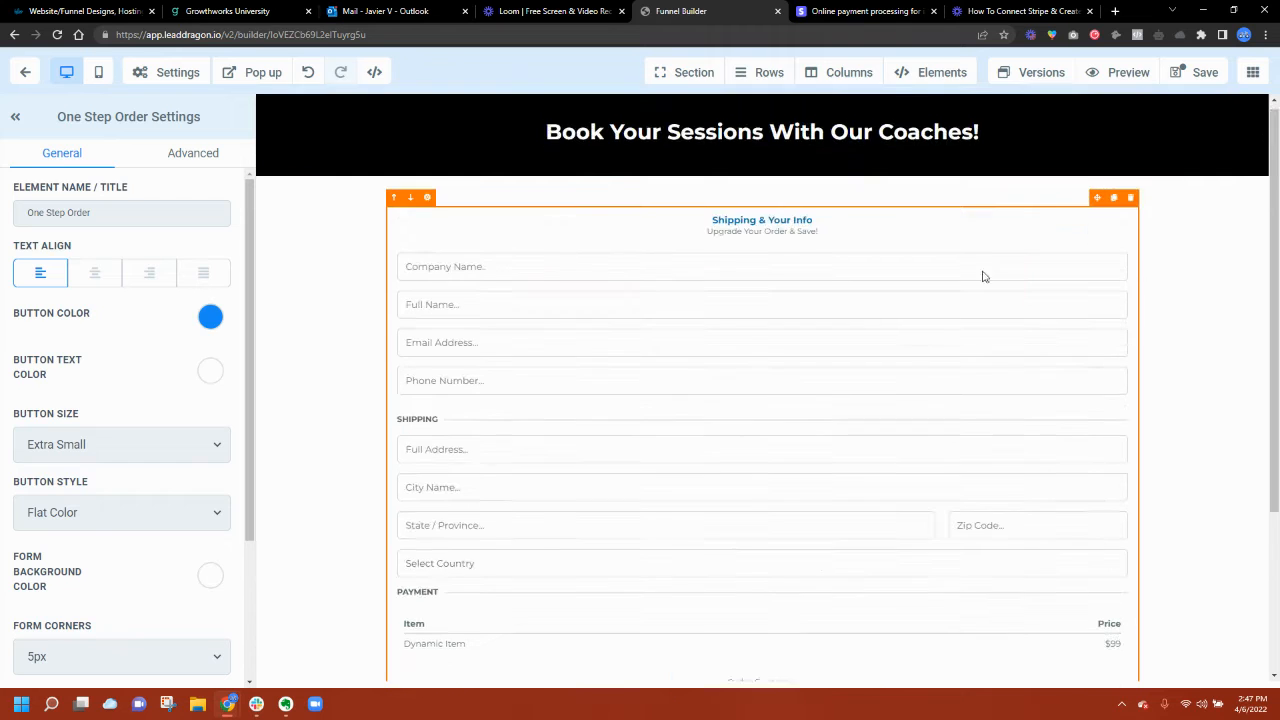
click(1131, 198)
click(783, 255)
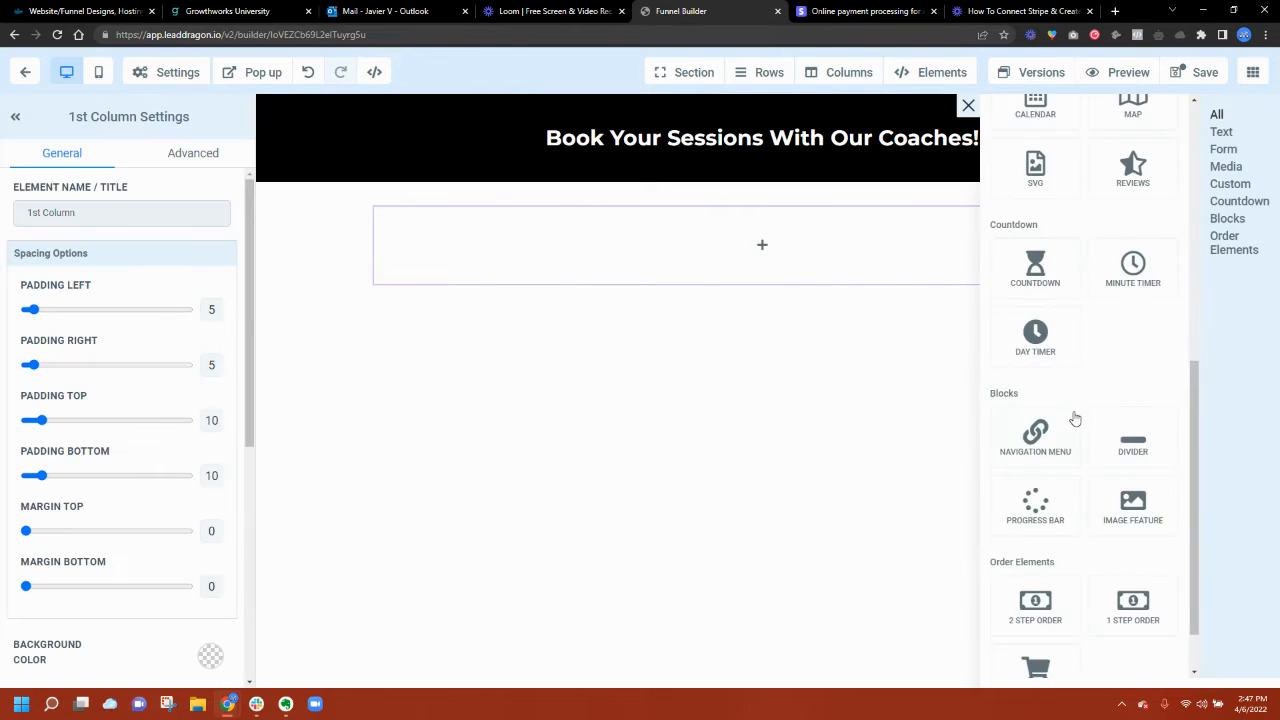
scroll(1075, 418, down, 1)
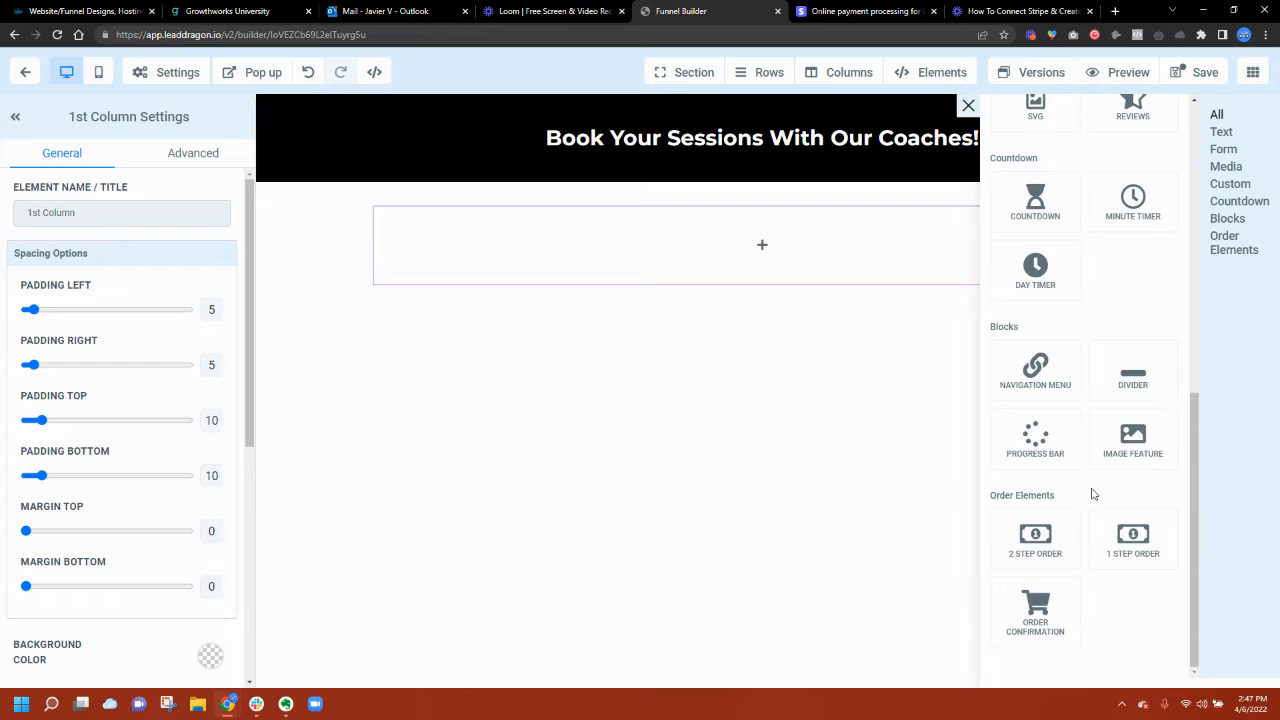
click(1072, 558)
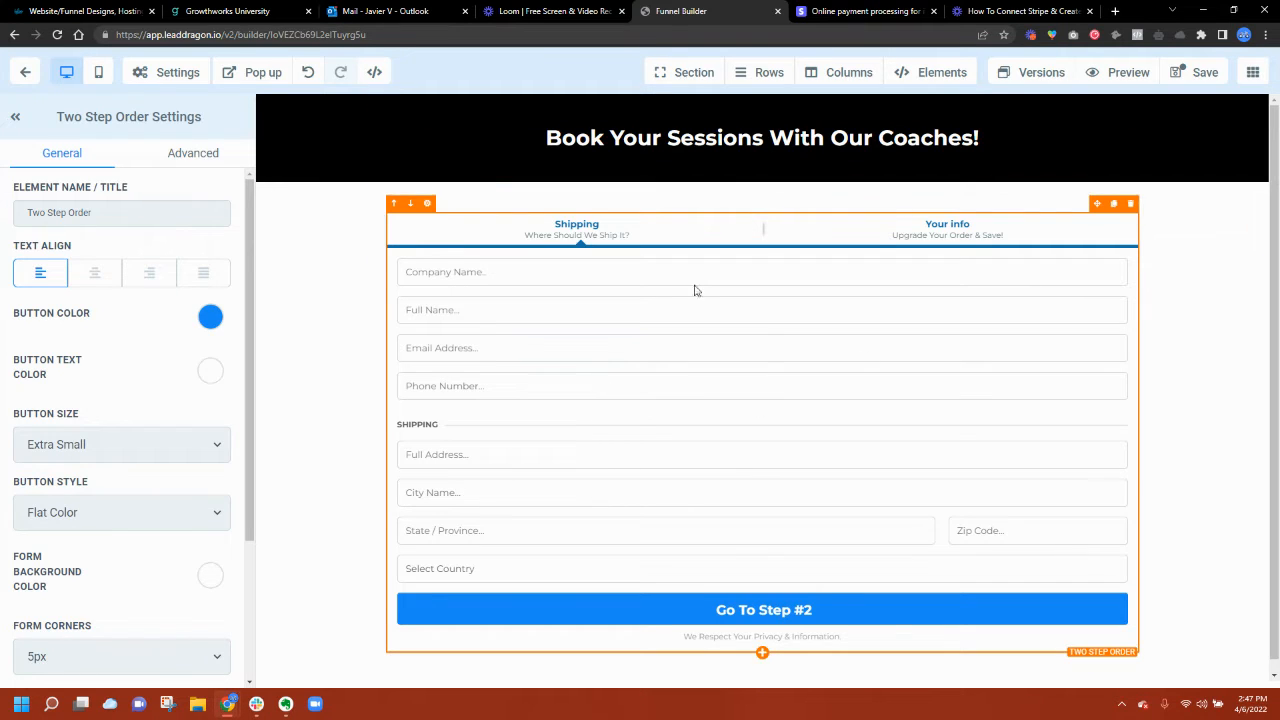
click(354, 397)
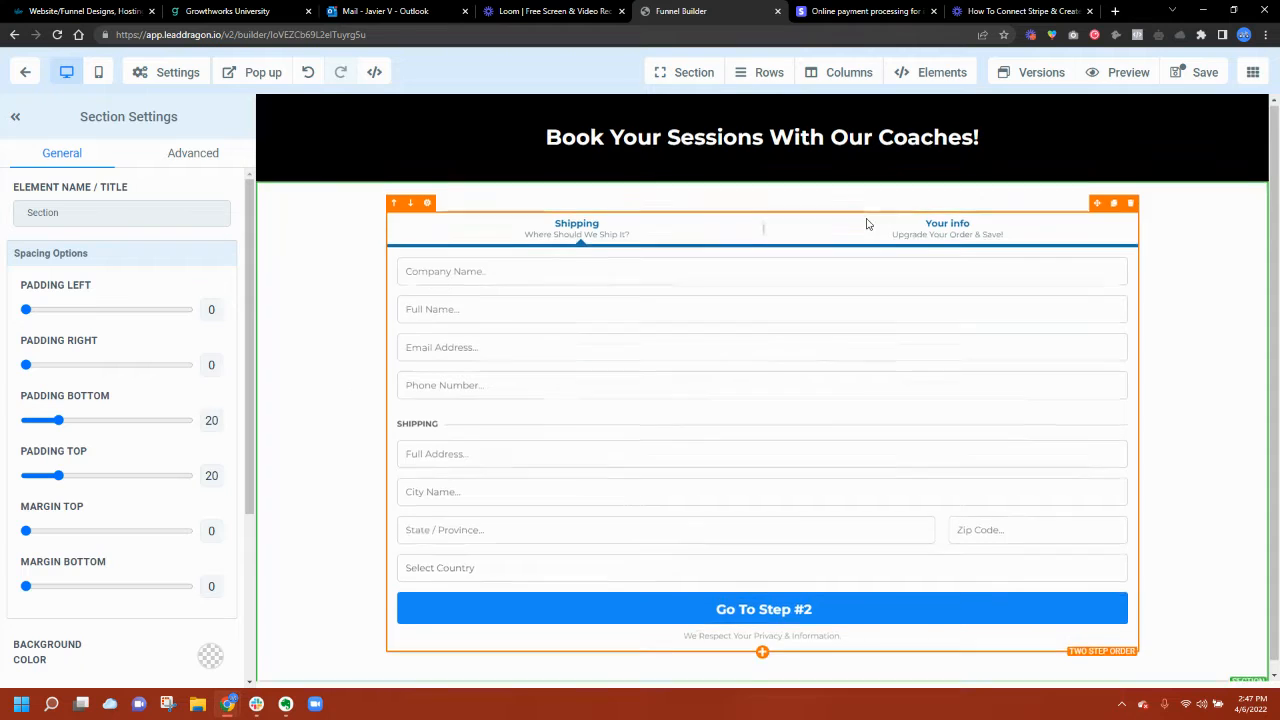
Step: Add a black full-width section below the order form with a one-column row and a sub-headline
click(761, 672)
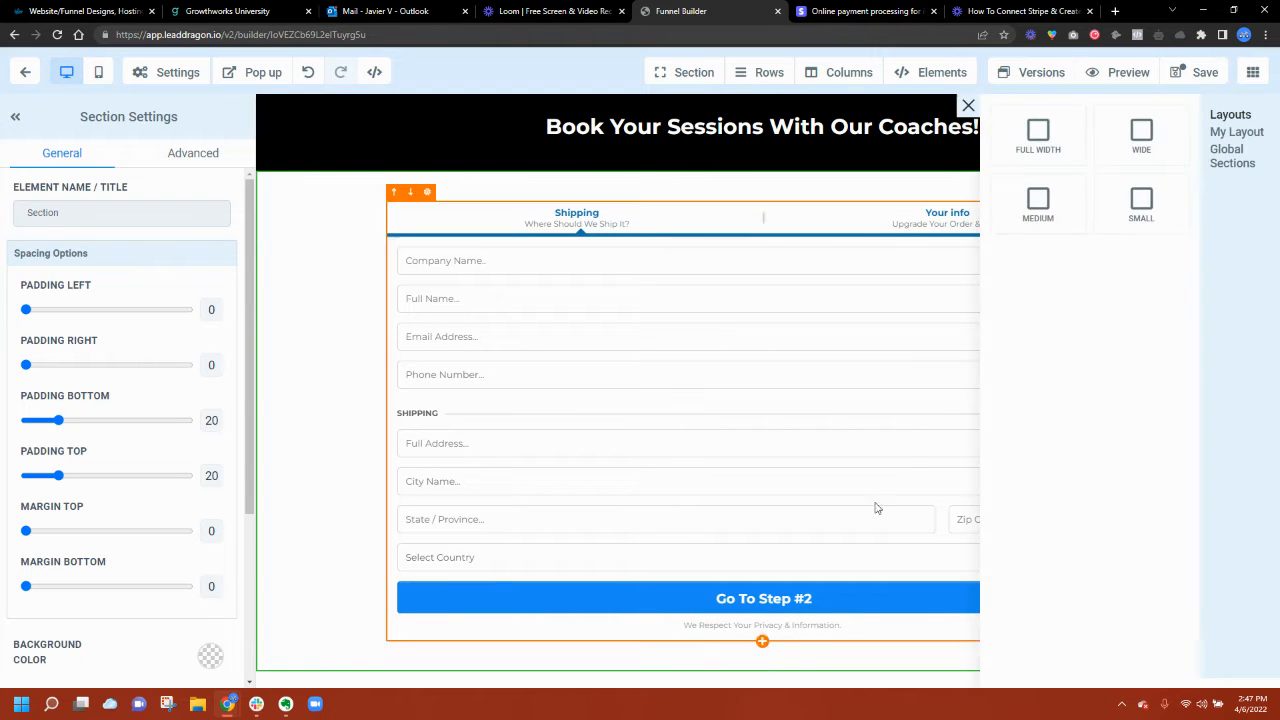
click(1040, 133)
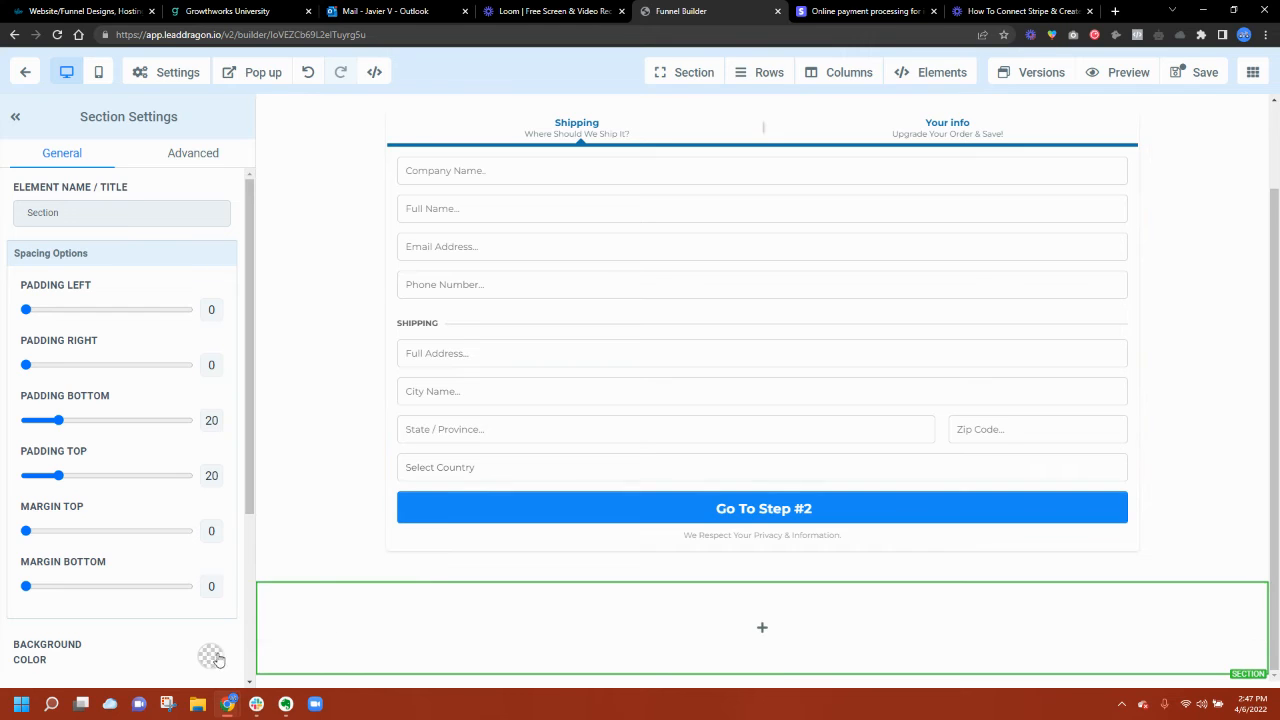
click(210, 656)
click(157, 567)
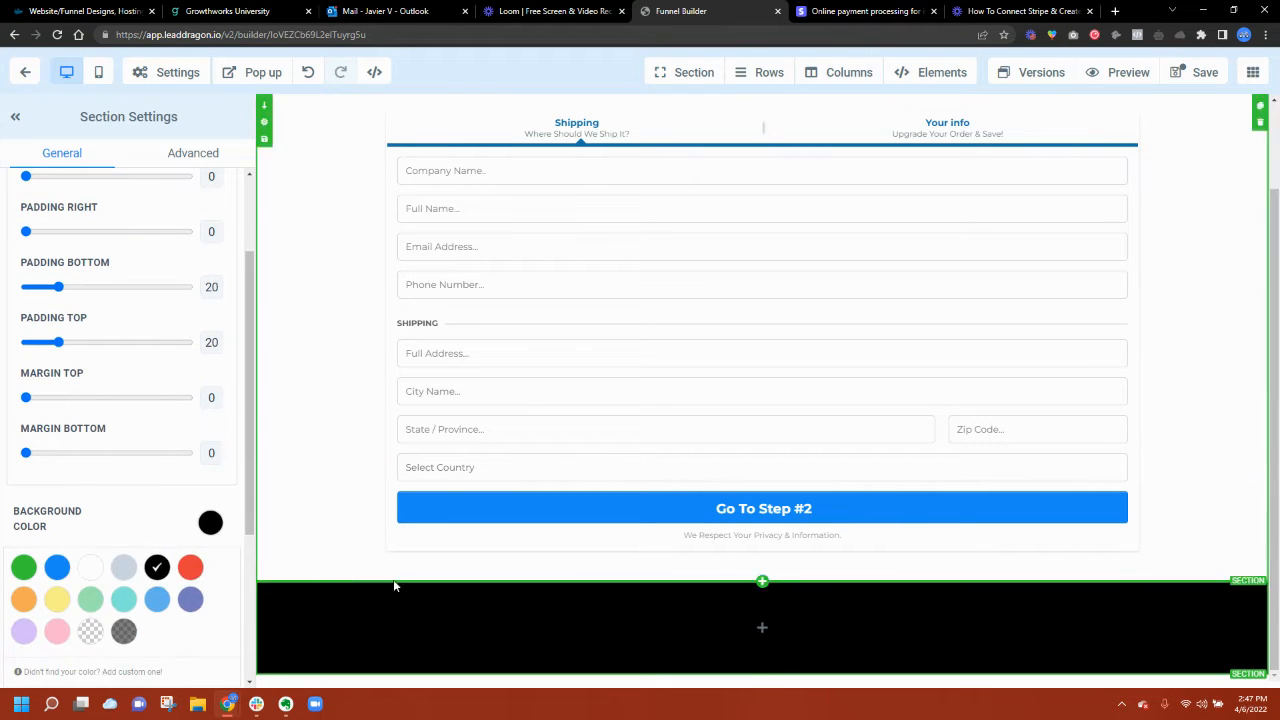
click(753, 626)
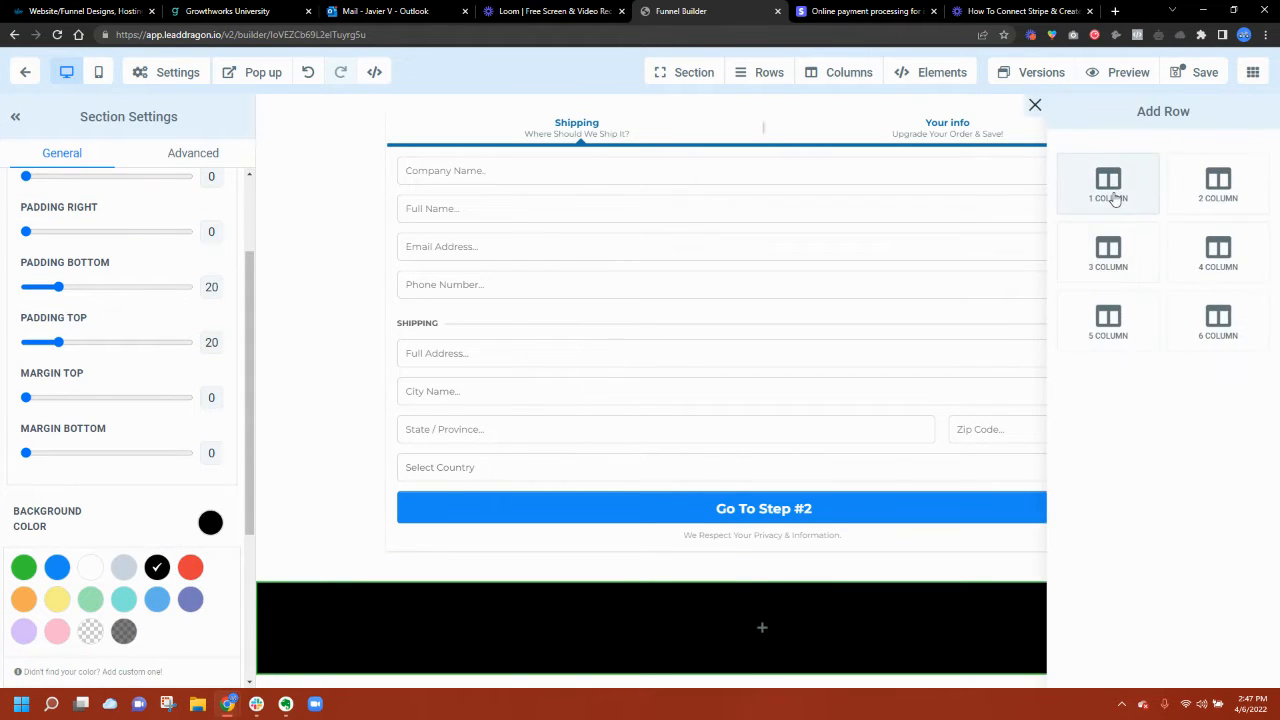
click(1065, 205)
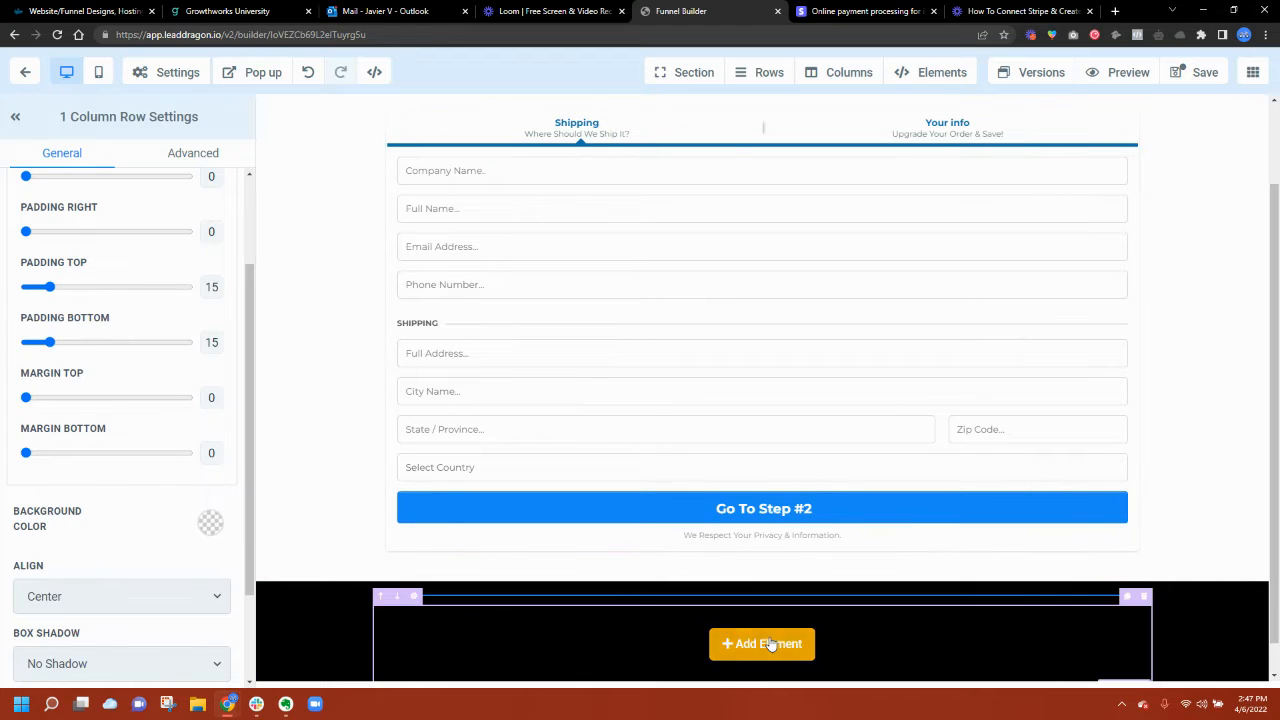
click(766, 643)
click(1130, 215)
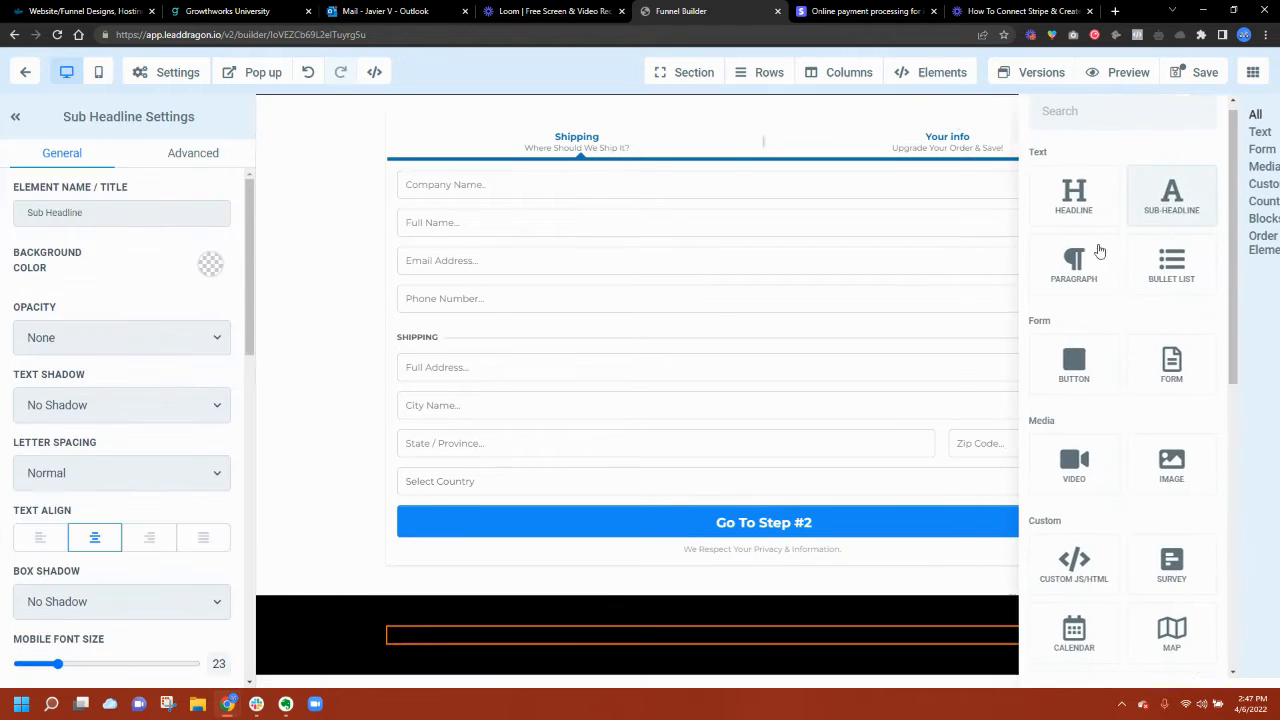
Step: Make the sub-headline white and change its text to 'American Fitness Center'
scroll(109, 288, down, 3)
scroll(120, 300, down, 3)
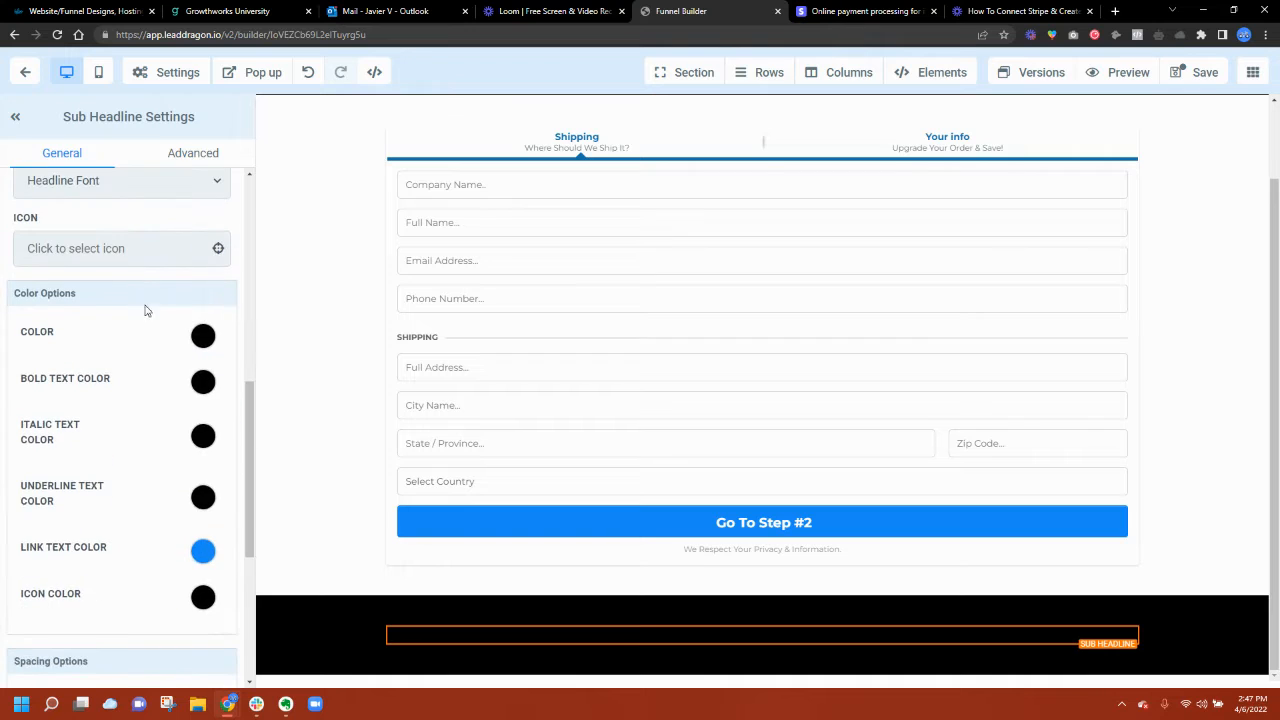
click(201, 338)
click(97, 372)
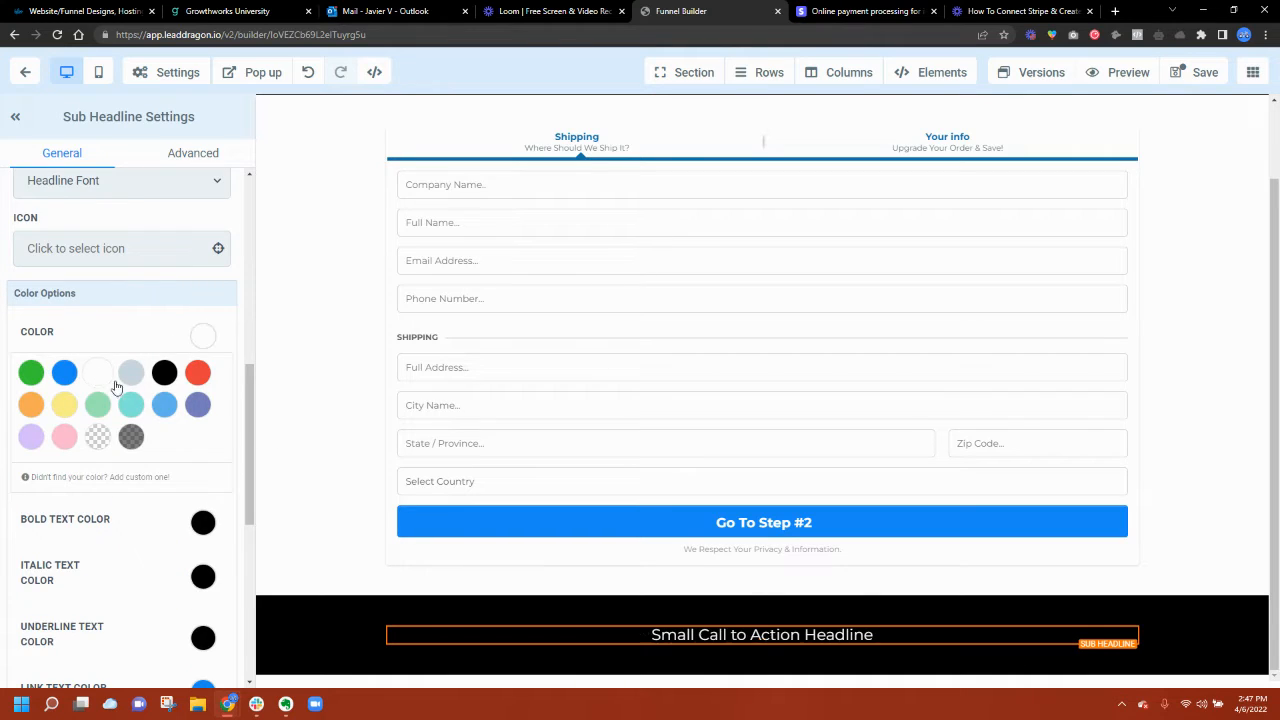
double_click(657, 637)
triple_click(657, 637)
key(BackSpace)
text(Amer)
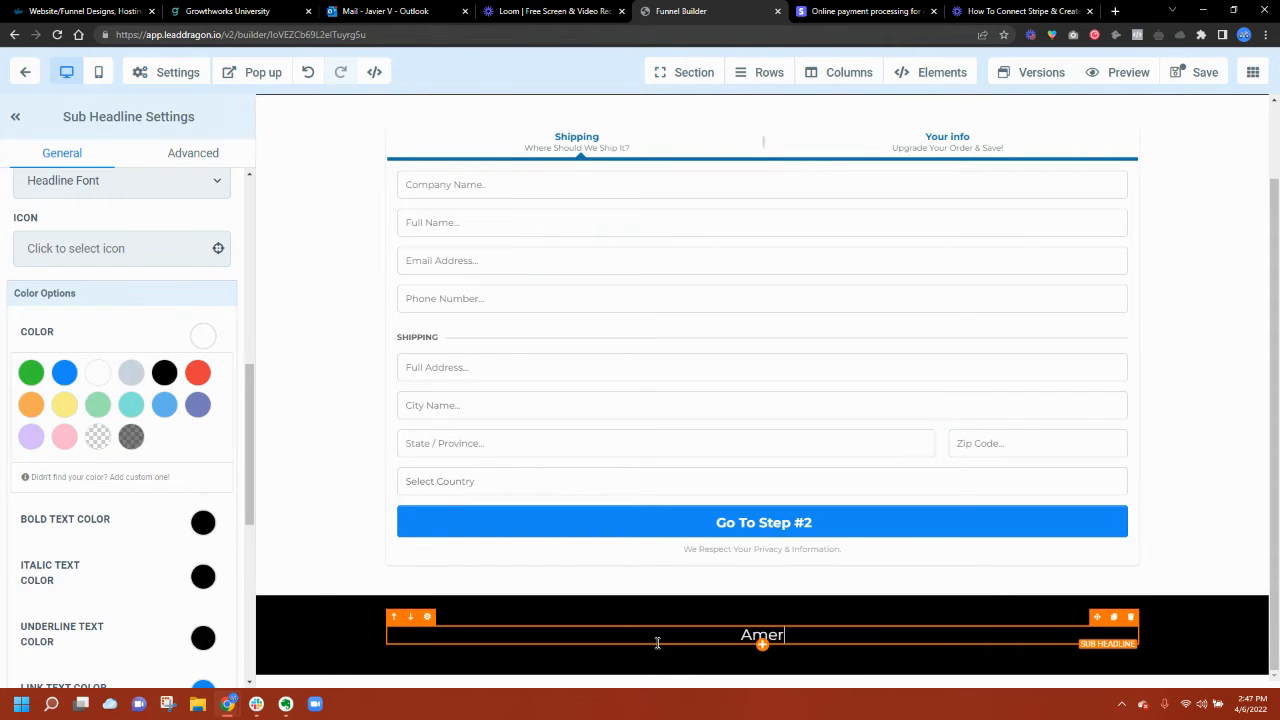
text(ican Fitnes)
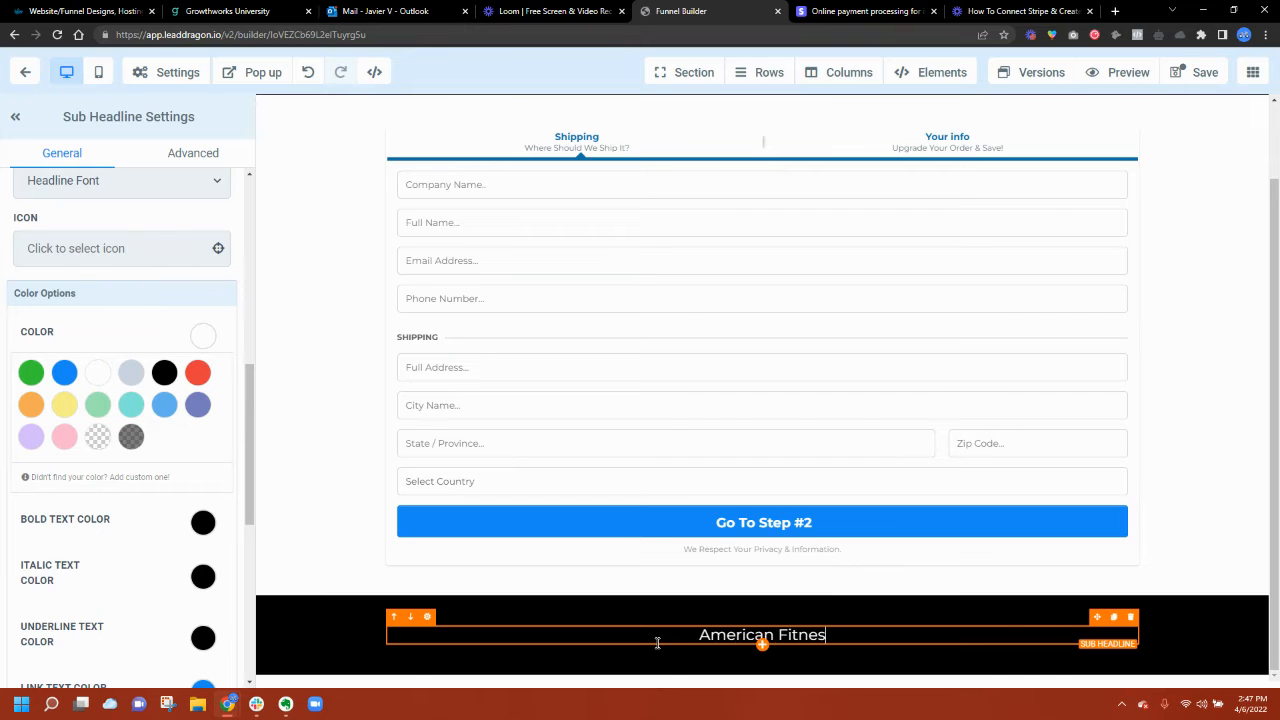
text(s Center)
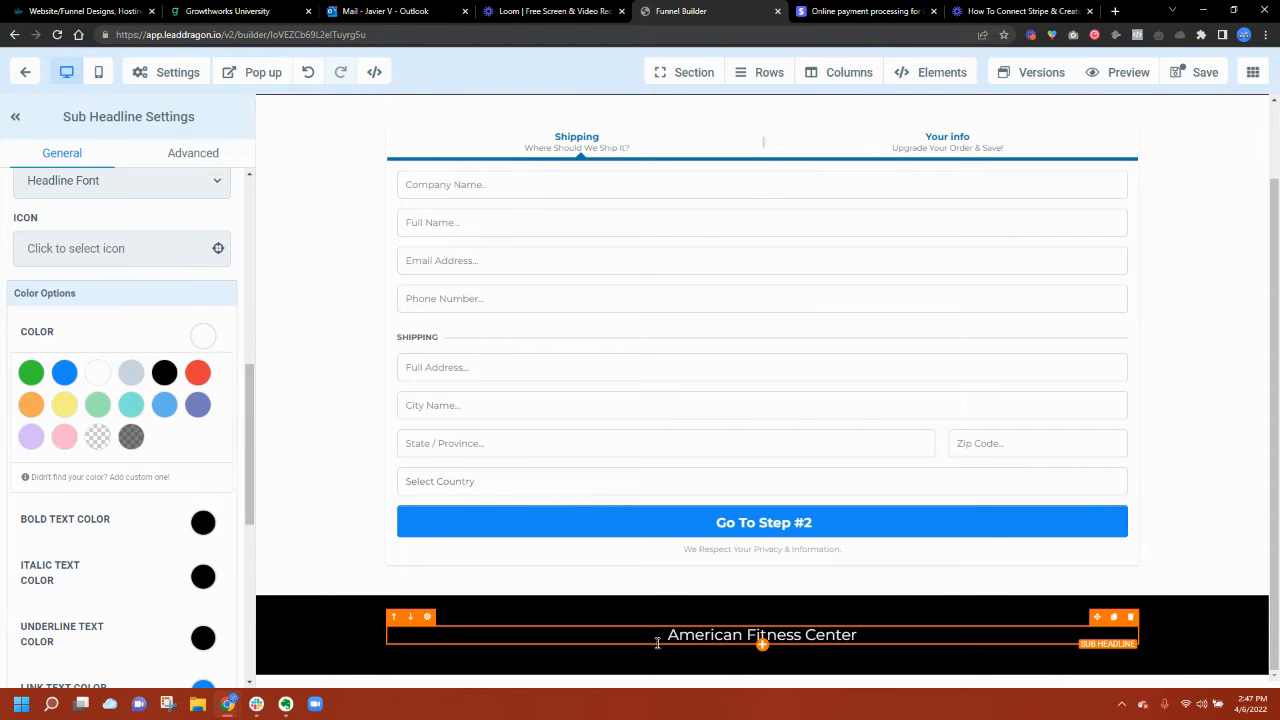
click(1140, 390)
scroll(1120, 380, up, 1)
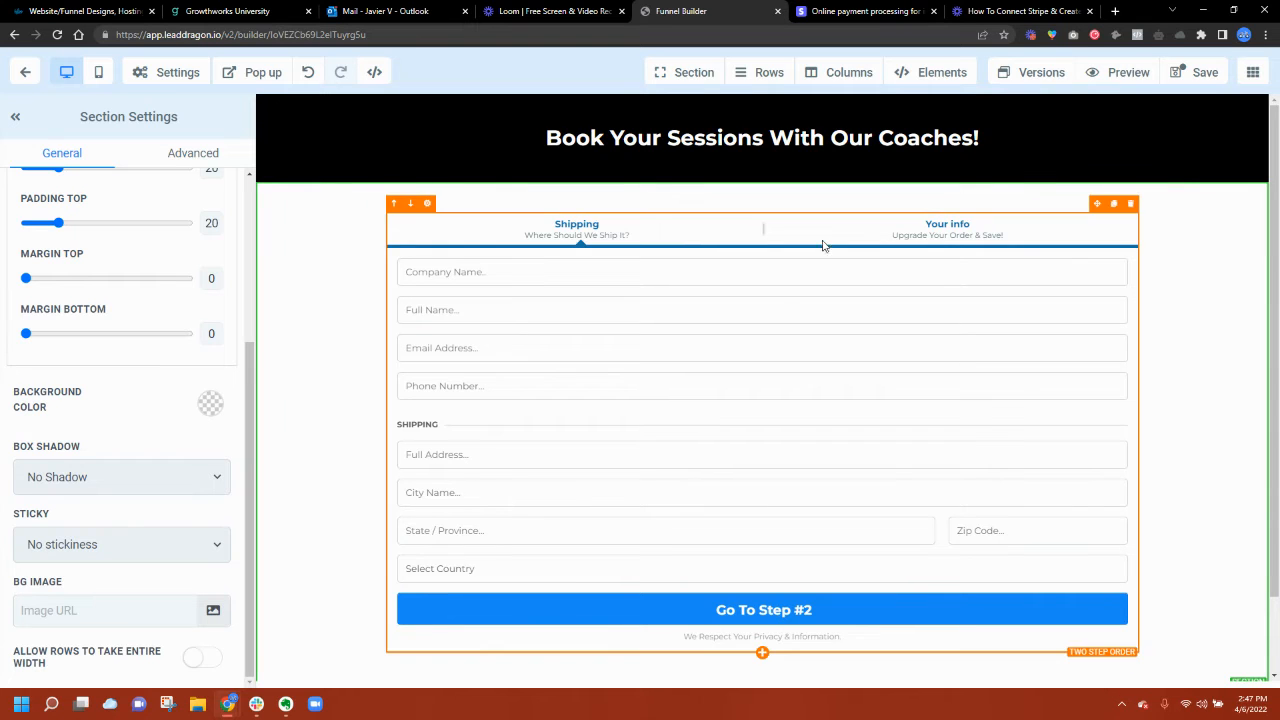
scroll(775, 630, down, 1)
Step: Replace the old order-form row with a new two-column row
click(762, 566)
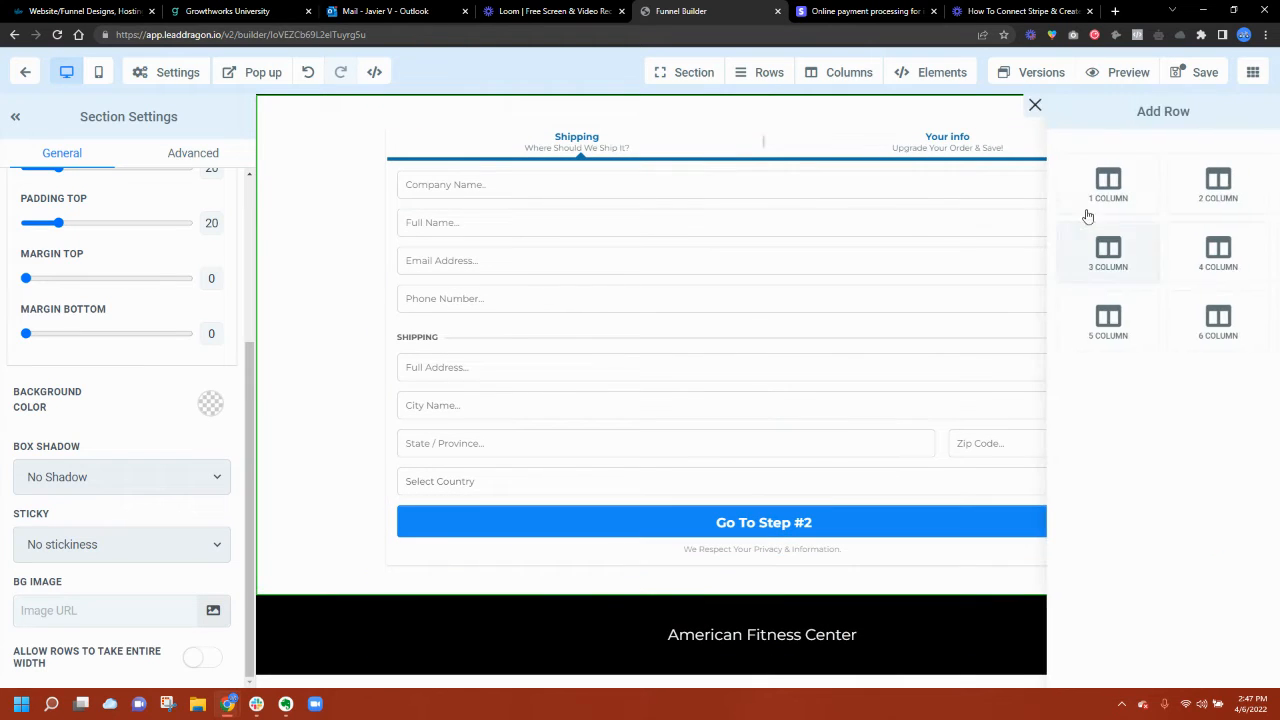
click(1214, 190)
click(1131, 117)
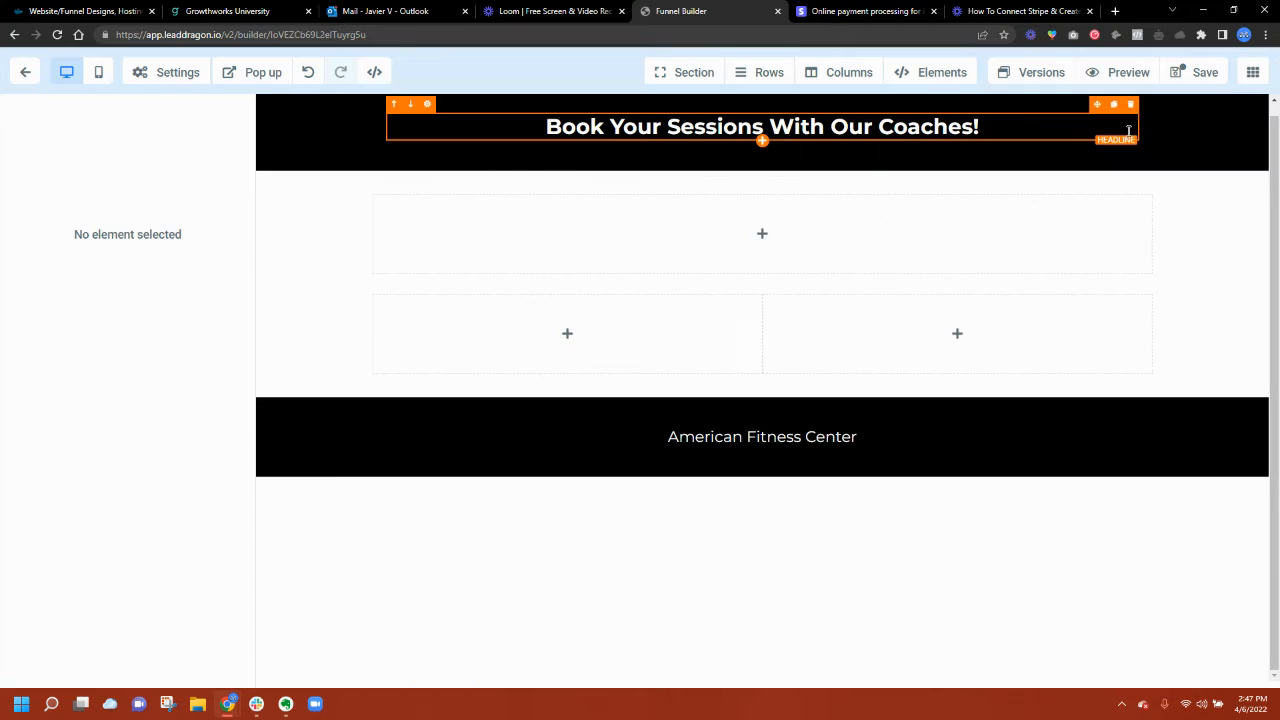
click(1142, 187)
Step: Put a headline in the narrower left column and a 2 Step Order form in the right
click(567, 232)
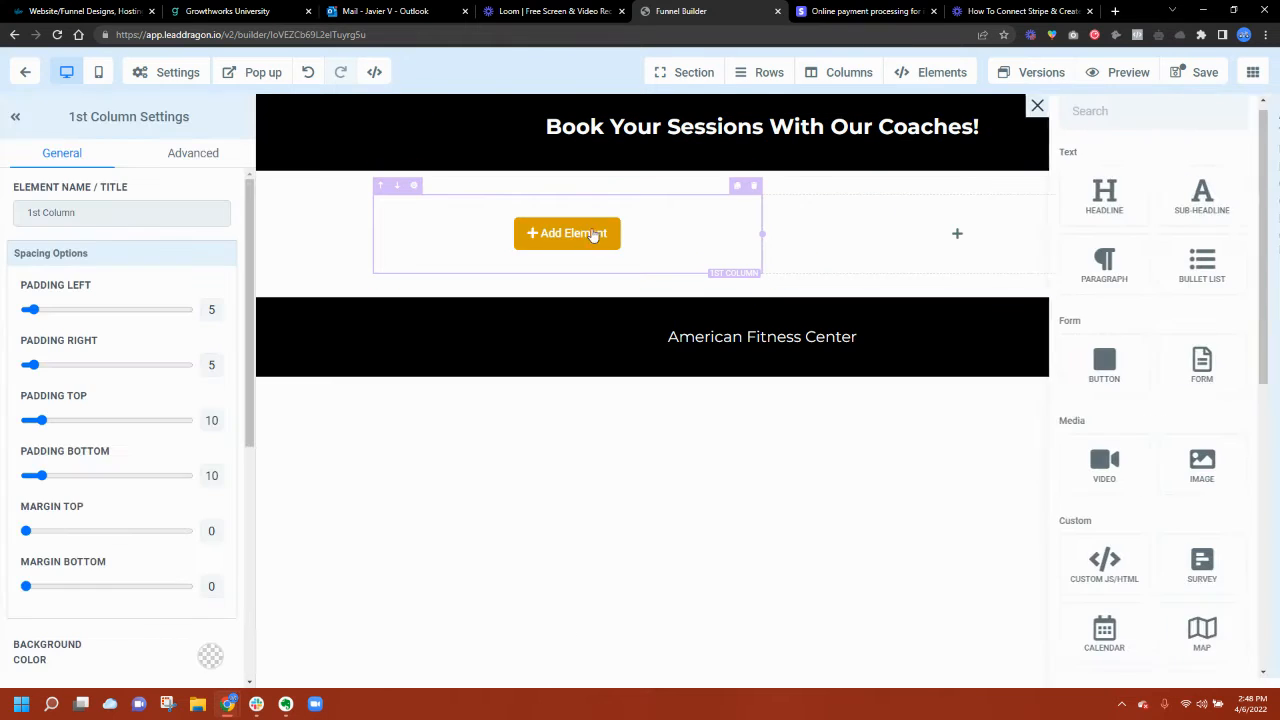
click(1036, 195)
click(945, 244)
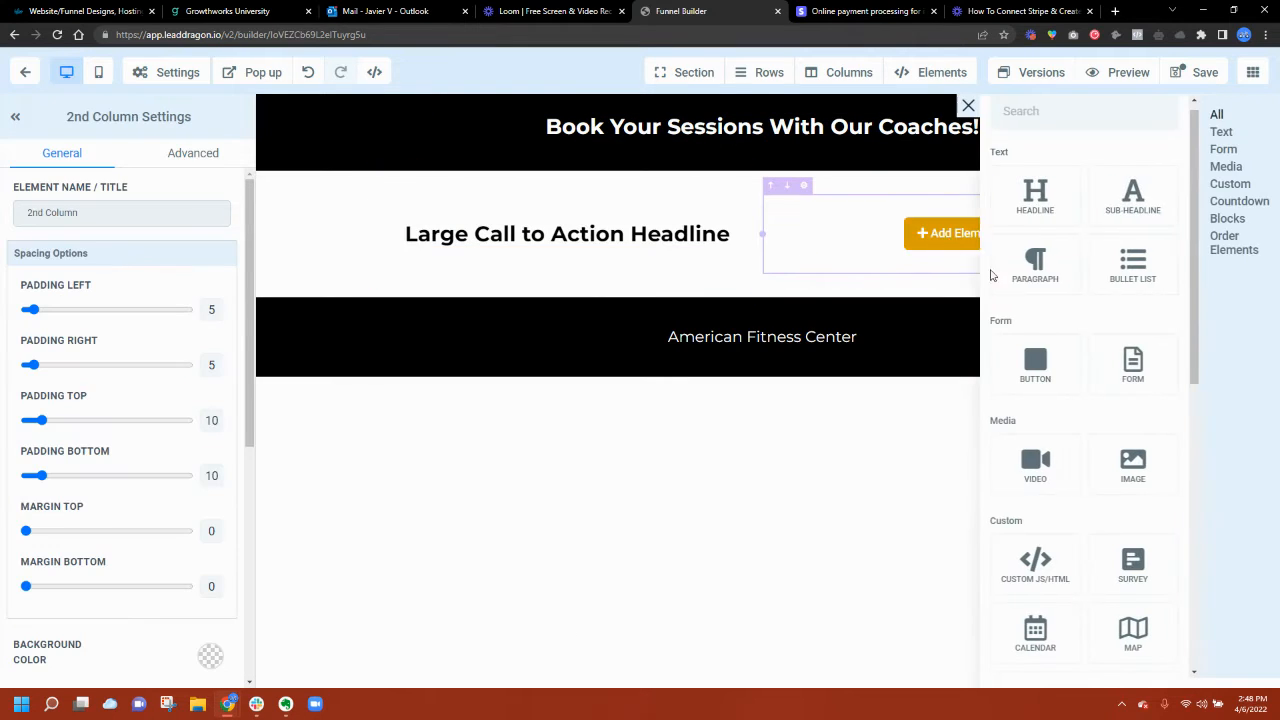
scroll(1065, 470, down, 7)
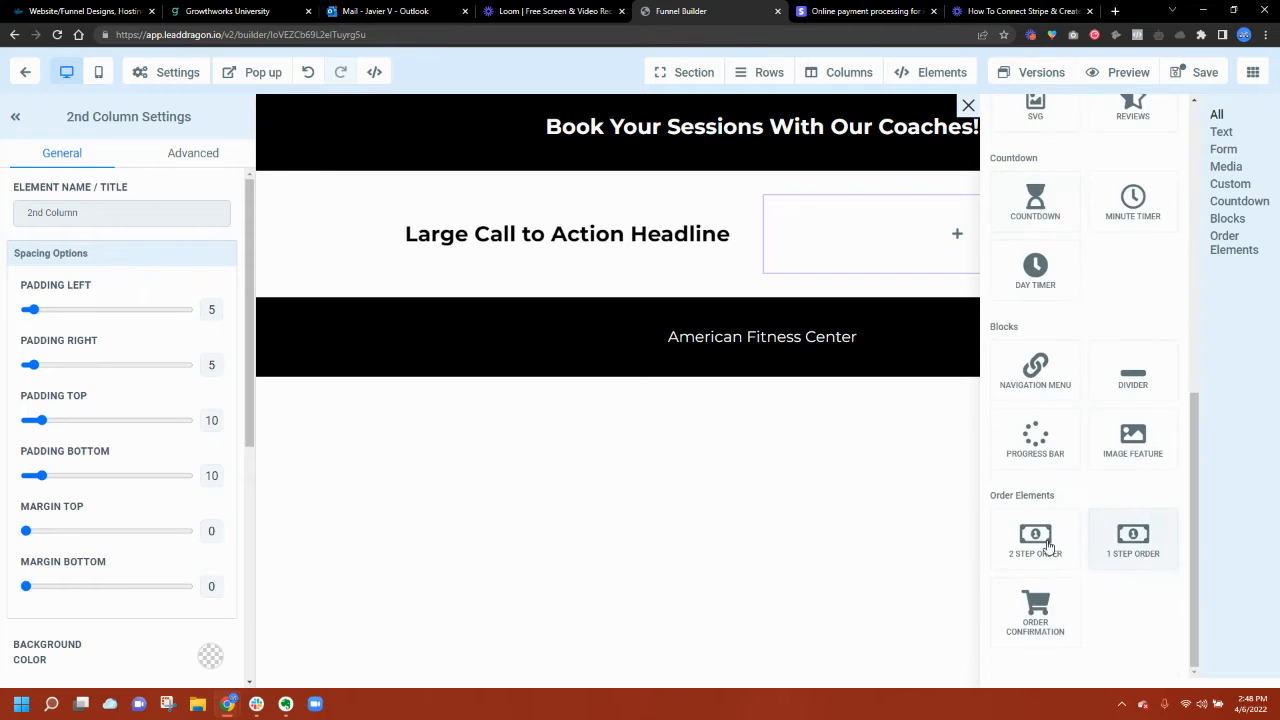
click(1035, 540)
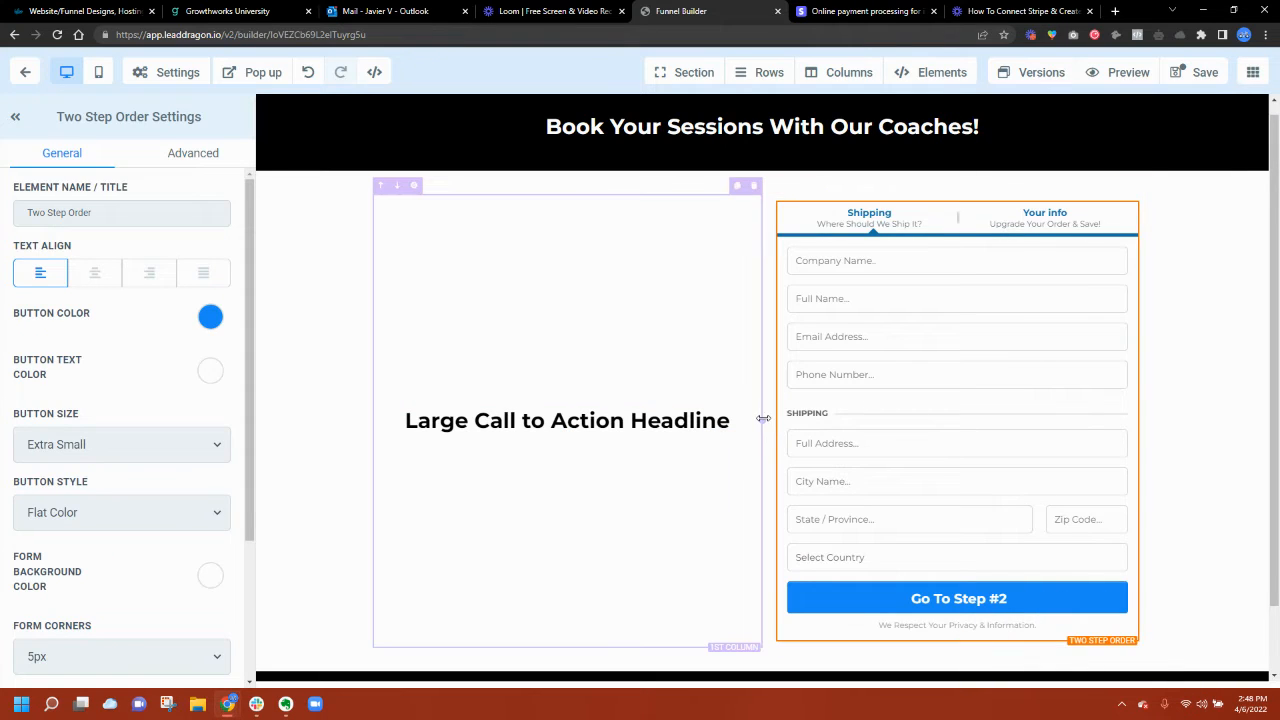
drag(763, 418, 707, 410)
click(623, 297)
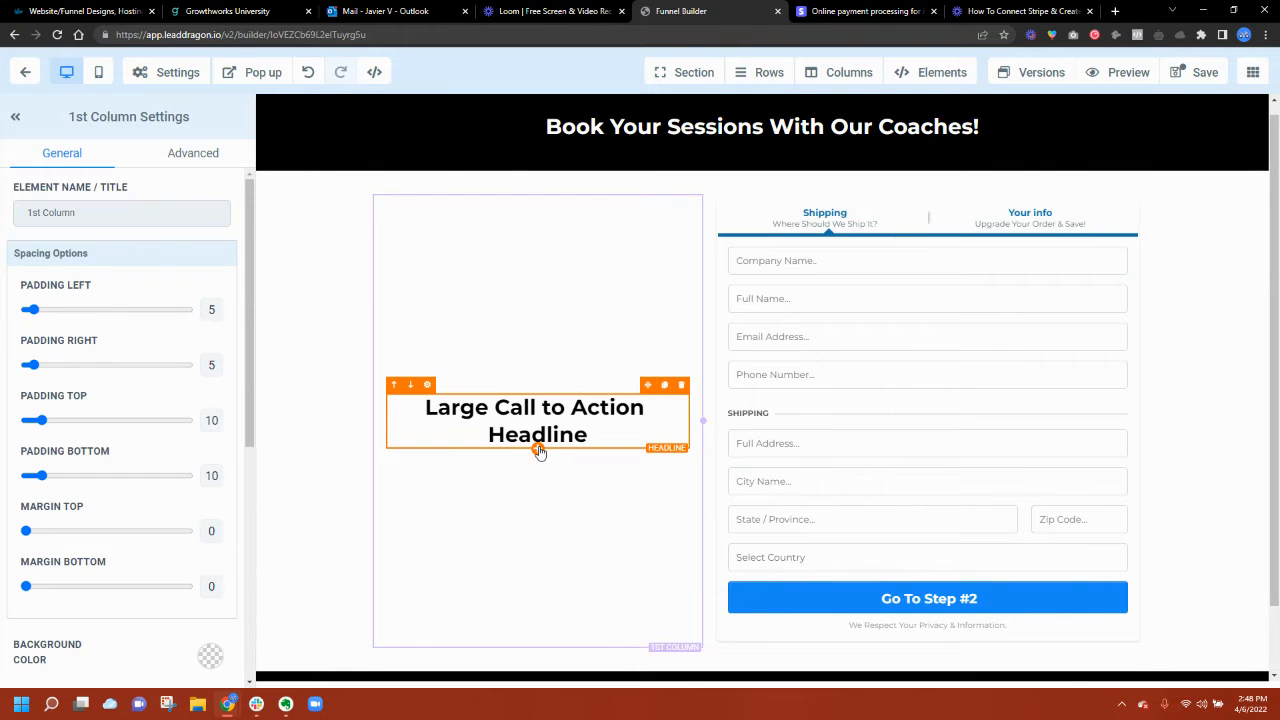
click(538, 452)
scroll(1147, 295, up, 3)
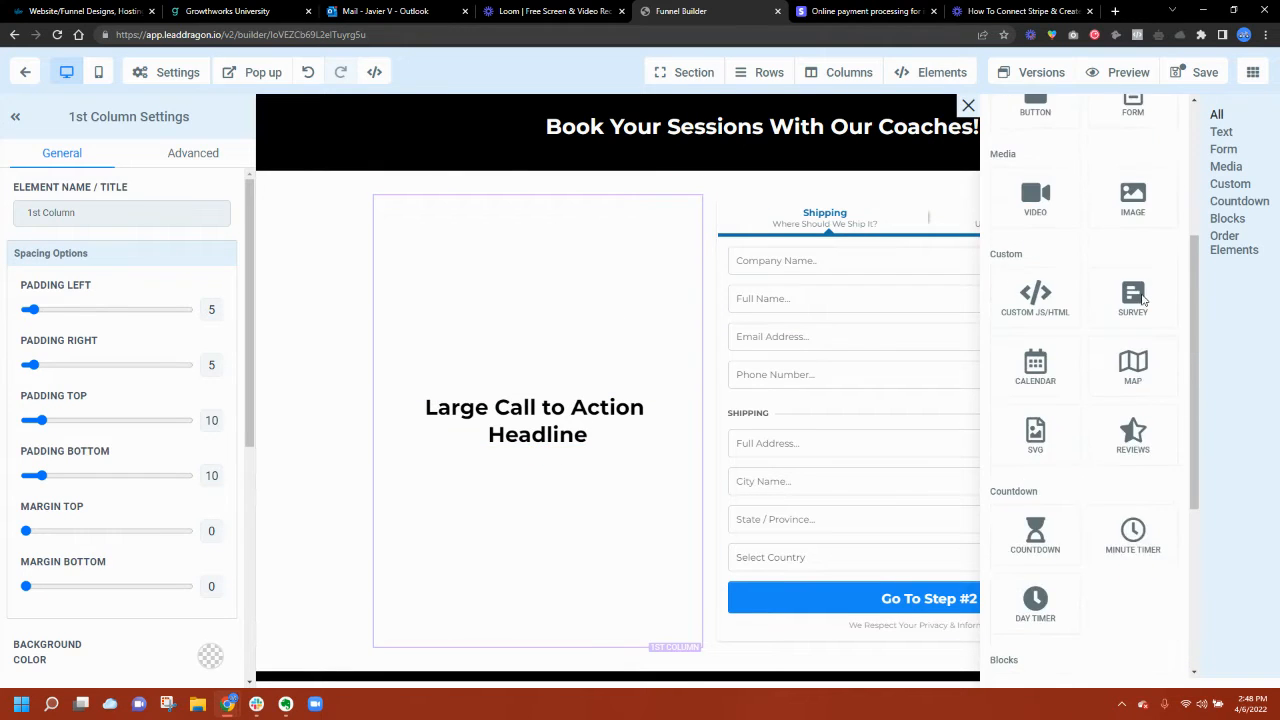
Step: Add an image placeholder under the headline and retitle it 'Meet your fitness goals in 2020!'
scroll(1143, 298, up, 2)
click(1138, 325)
click(535, 248)
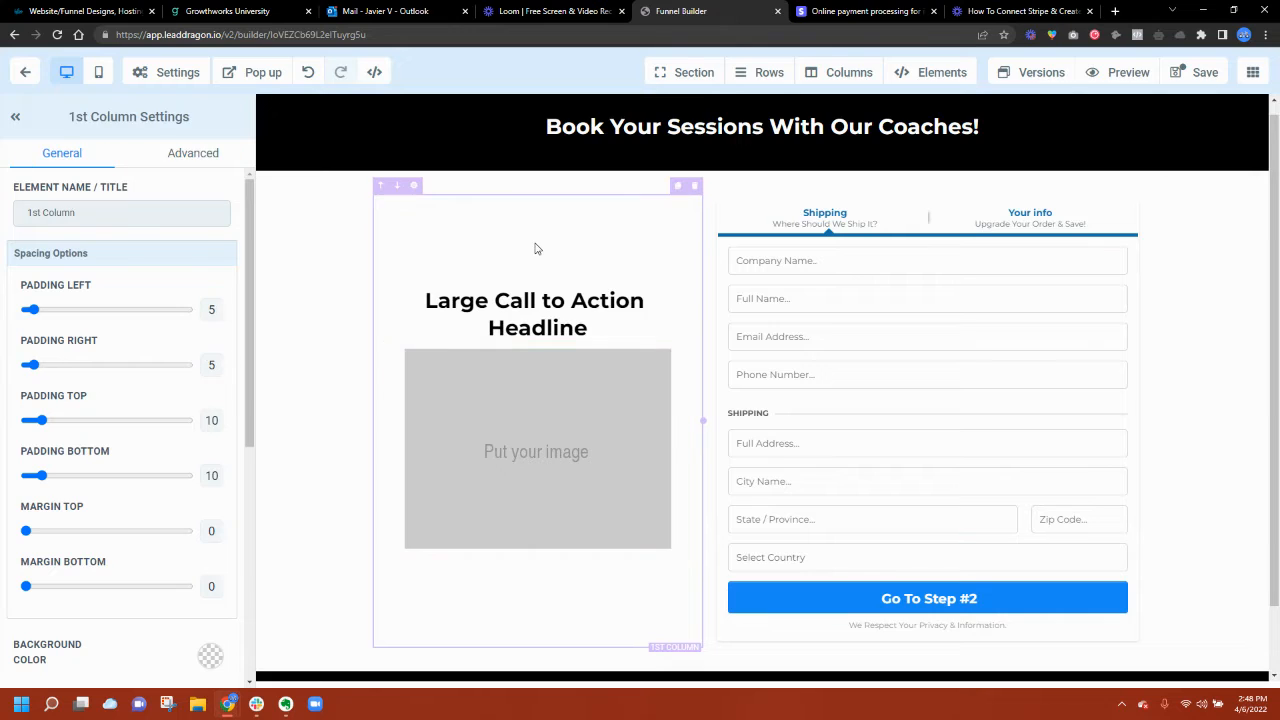
triple_click(548, 312)
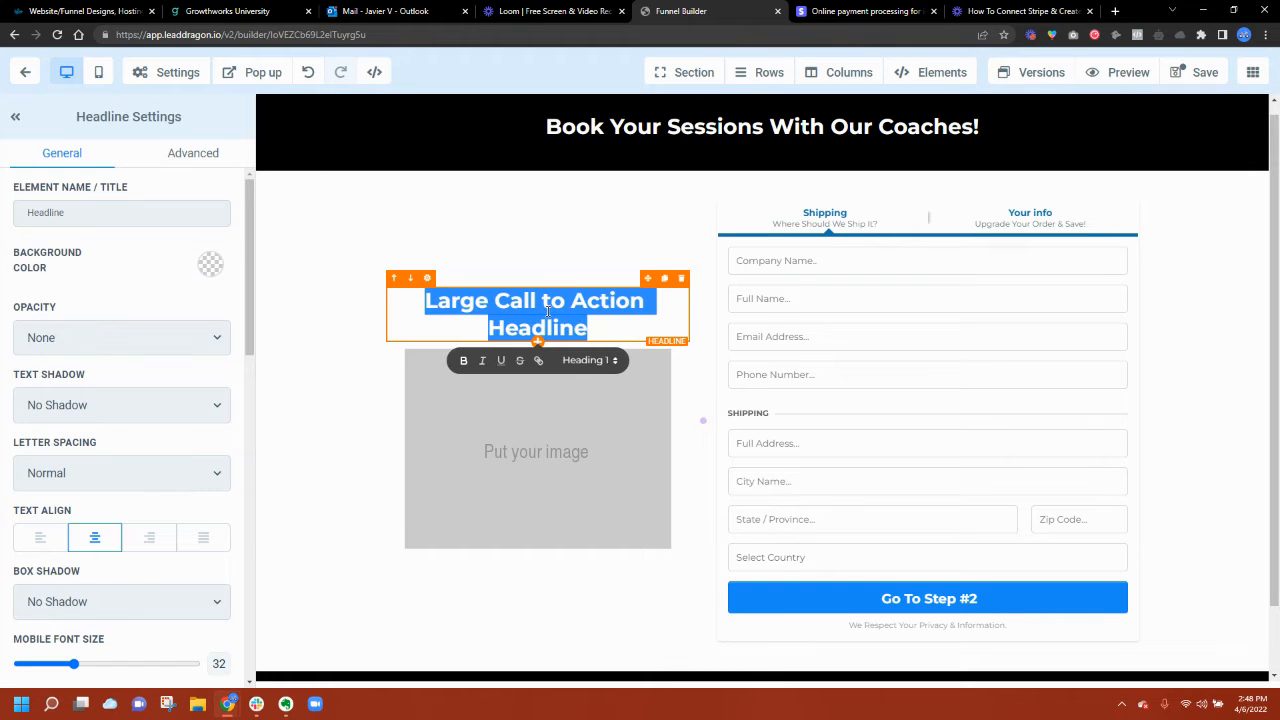
text(1 on 1 ti)
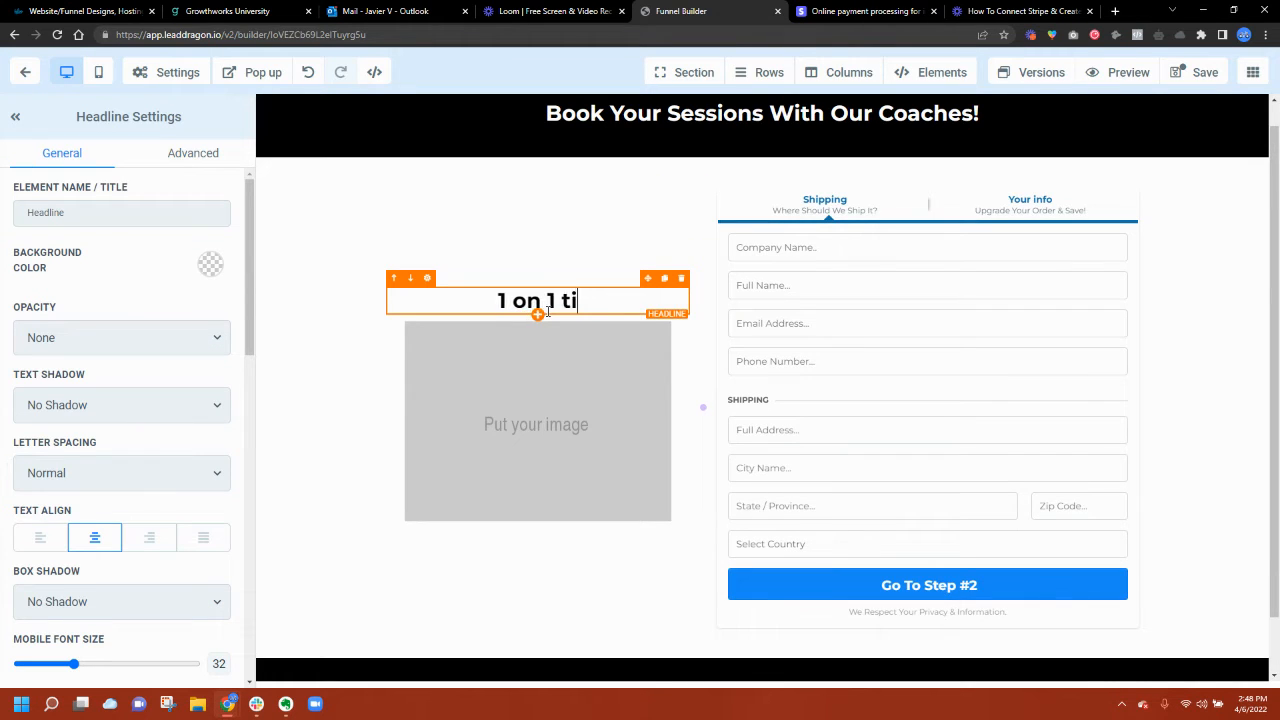
text(me with one of)
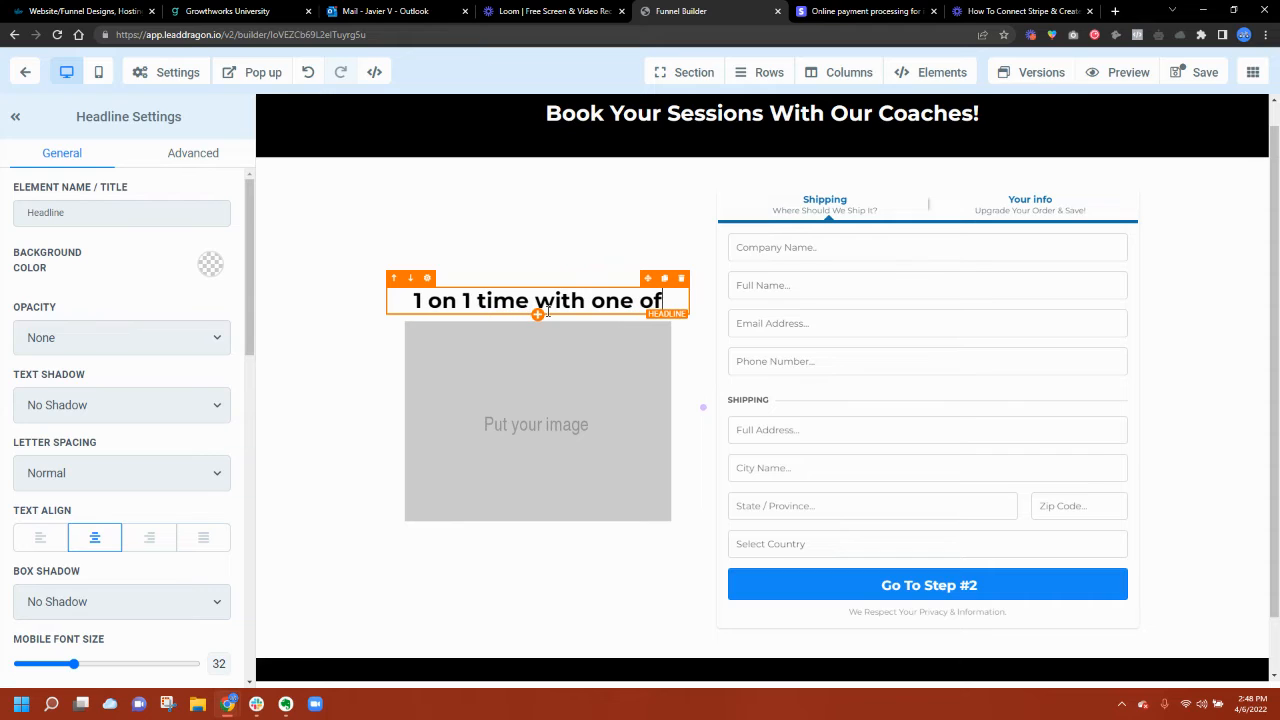
text( our coaches)
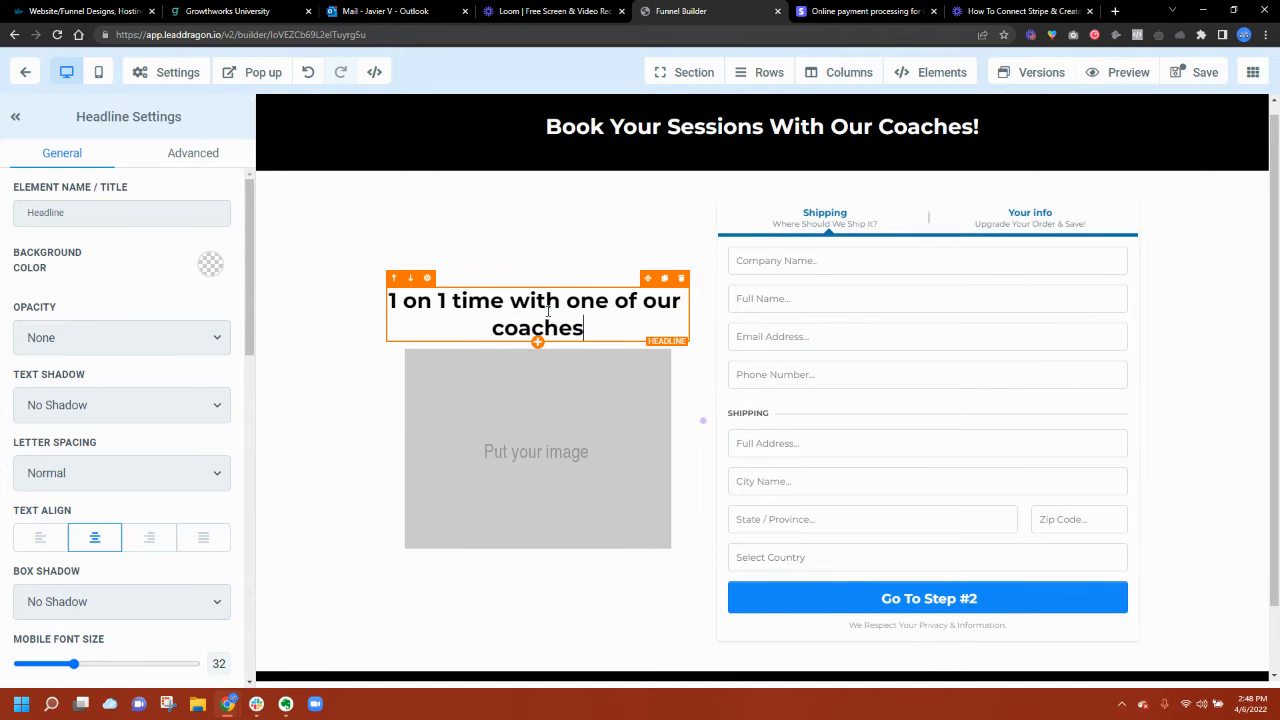
text(!)
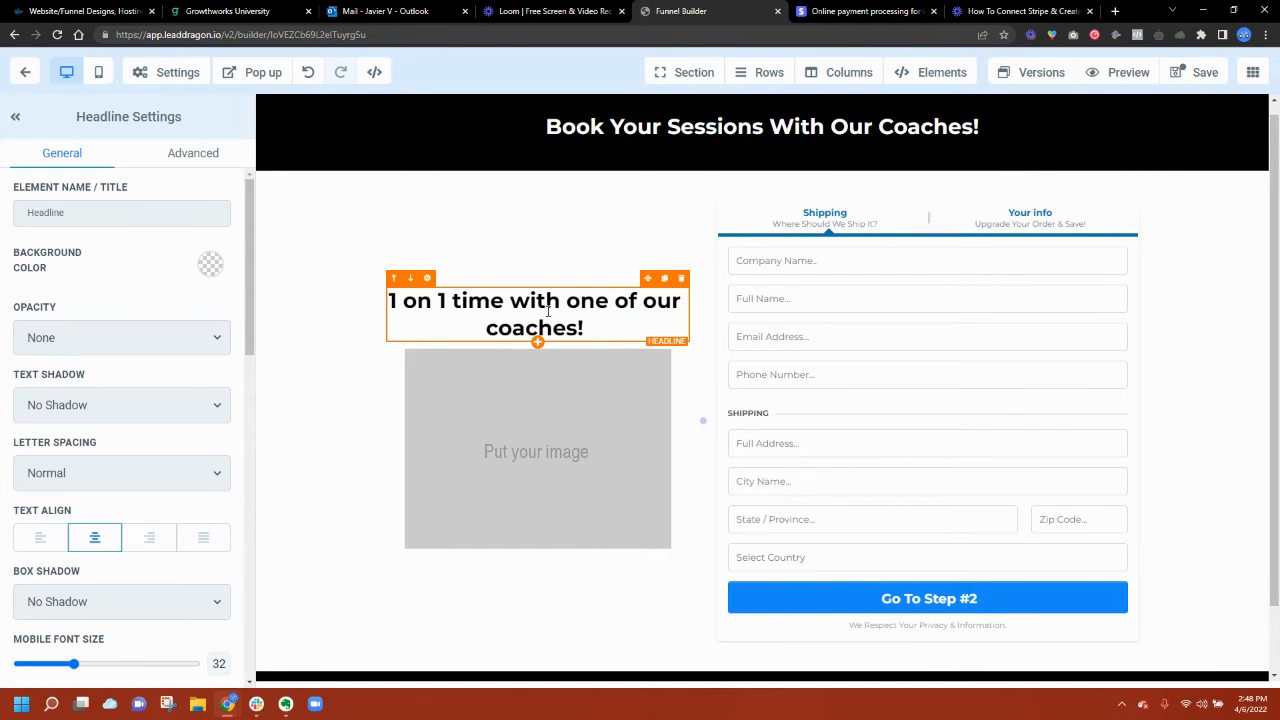
text( G)
key(BackSpace)
key(BackSpace)
key(BackSpace)
key(BackSpace)
key(BackSpace)
key(BackSpace)
key(BackSpace)
key(BackSpace)
key(BackSpace)
key(BackSpace)
key(BackSpace)
key(BackSpace)
key(BackSpace)
key(BackSpace)
key(BackSpace)
key(BackSpace)
key(BackSpace)
key(BackSpace)
key(BackSpace)
key(BackSpace)
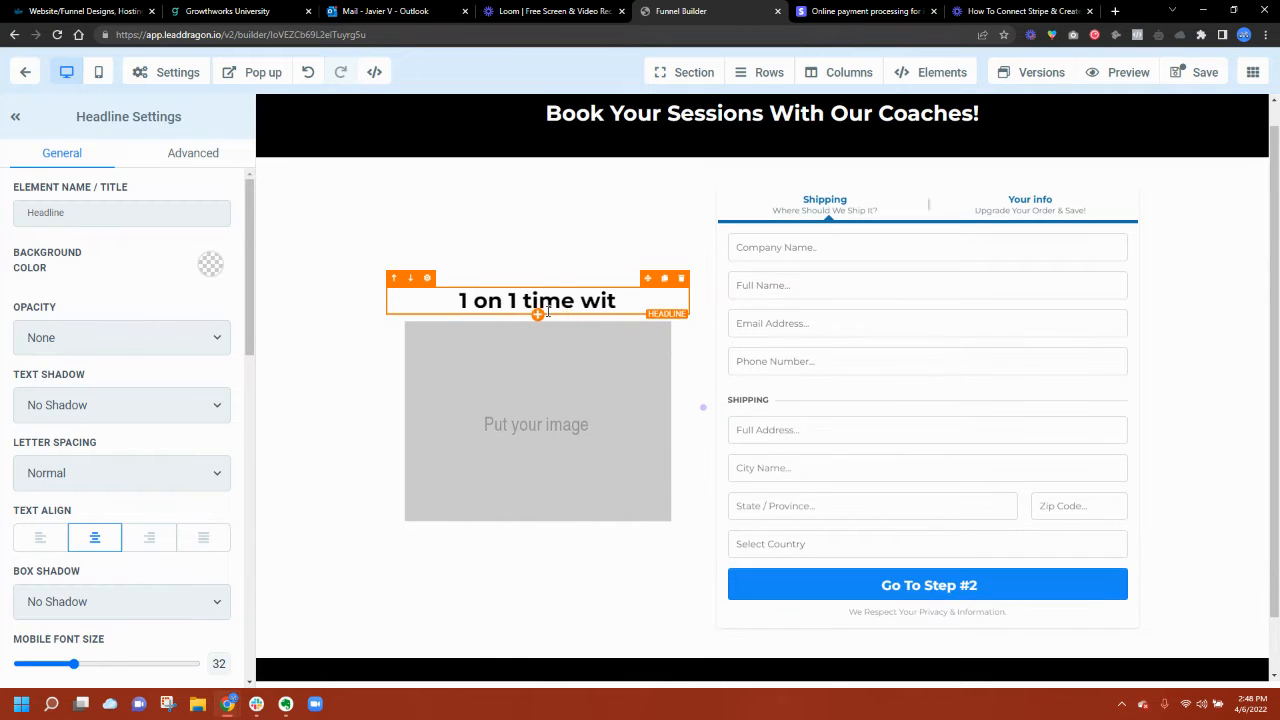
key(BackSpace)
key(BackSpace)
key(BackSpace)
key(BackSpace)
key(BackSpace)
key(BackSpace)
key(BackSpace)
key(BackSpace)
key(BackSpace)
key(BackSpace)
key(BackSpace)
key(BackSpace)
key(BackSpace)
key(BackSpace)
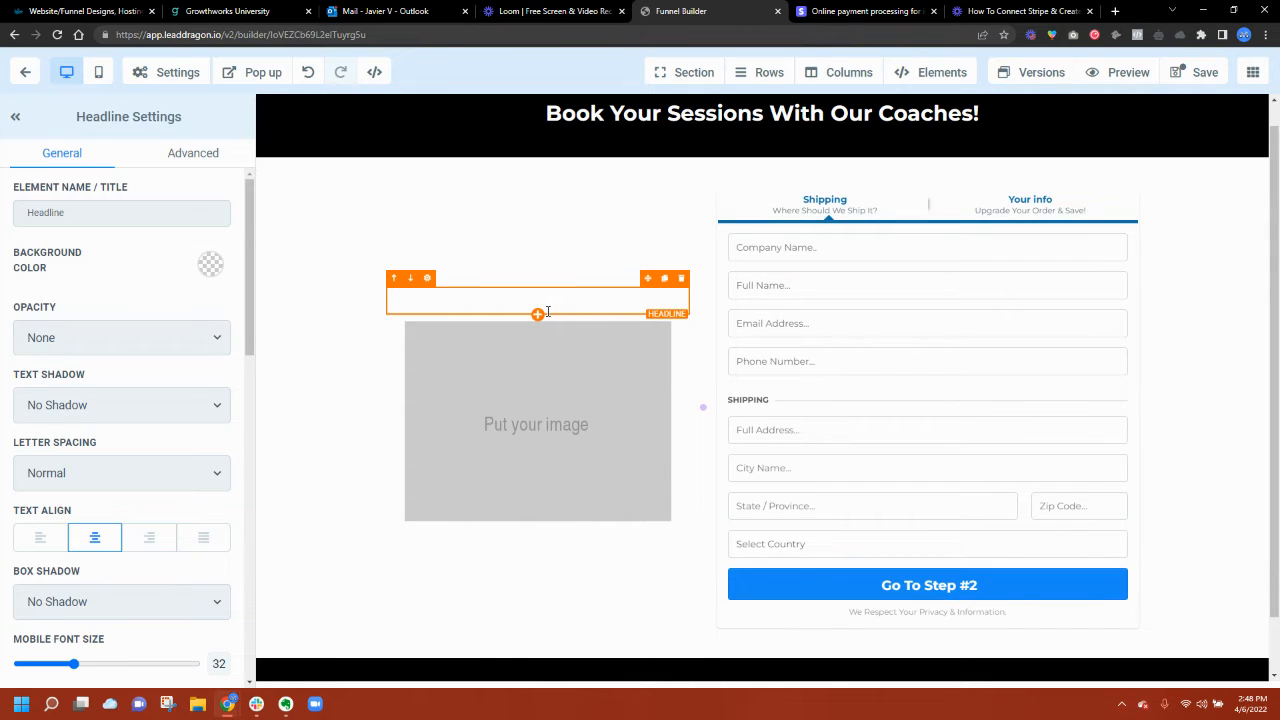
text(Meet your f)
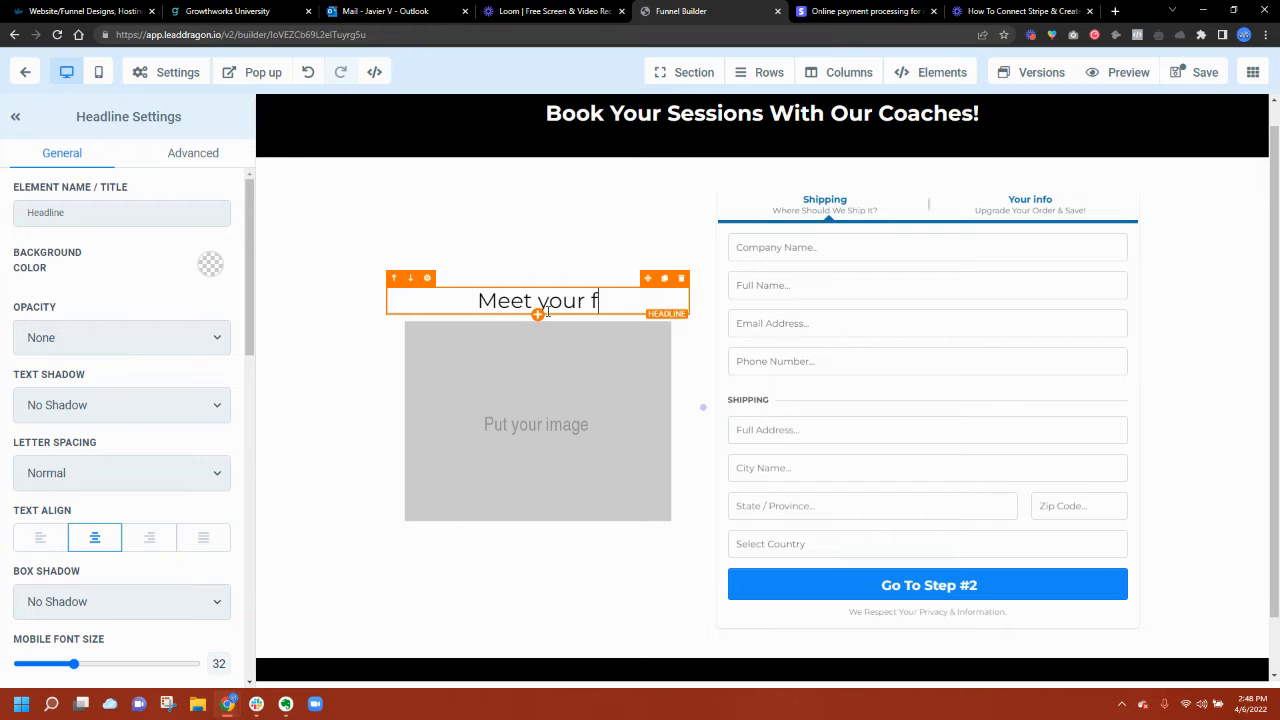
text(itness goals in 2020!)
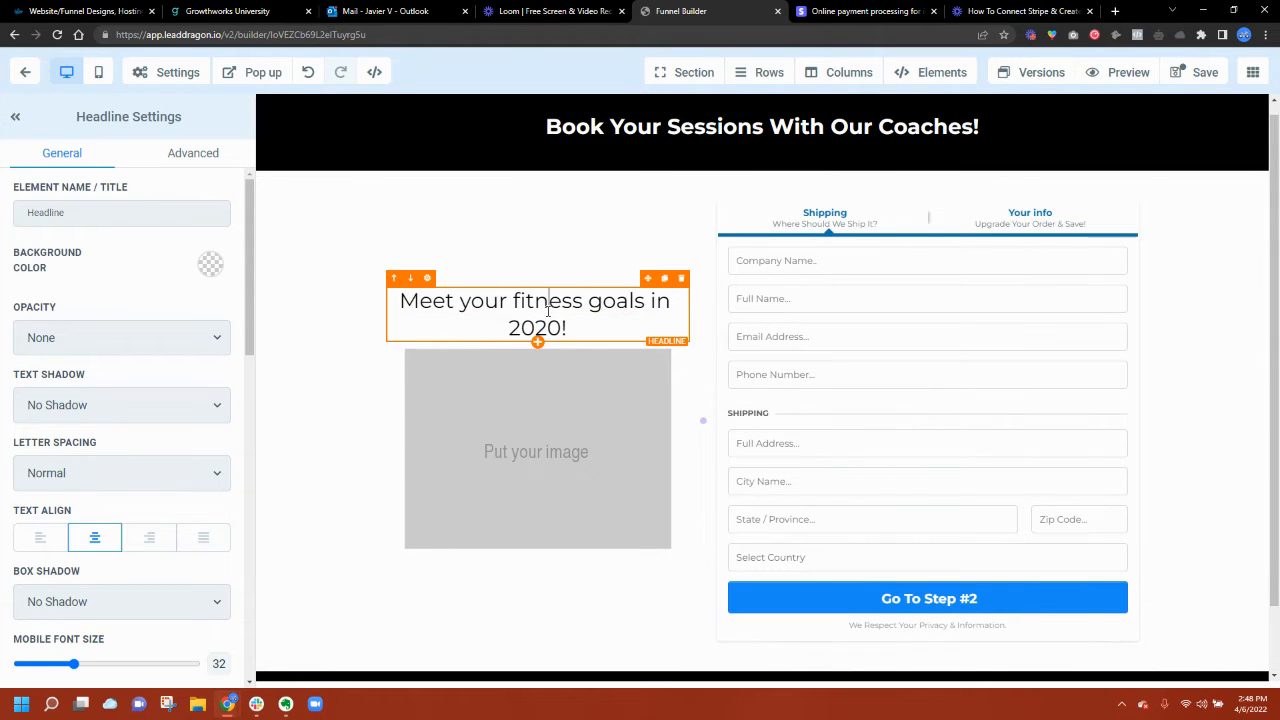
Step: Bold the headline, set its desktop font size to 38, and select the image placeholder
key(ctrl+a)
click(462, 361)
scroll(163, 469, down, 2)
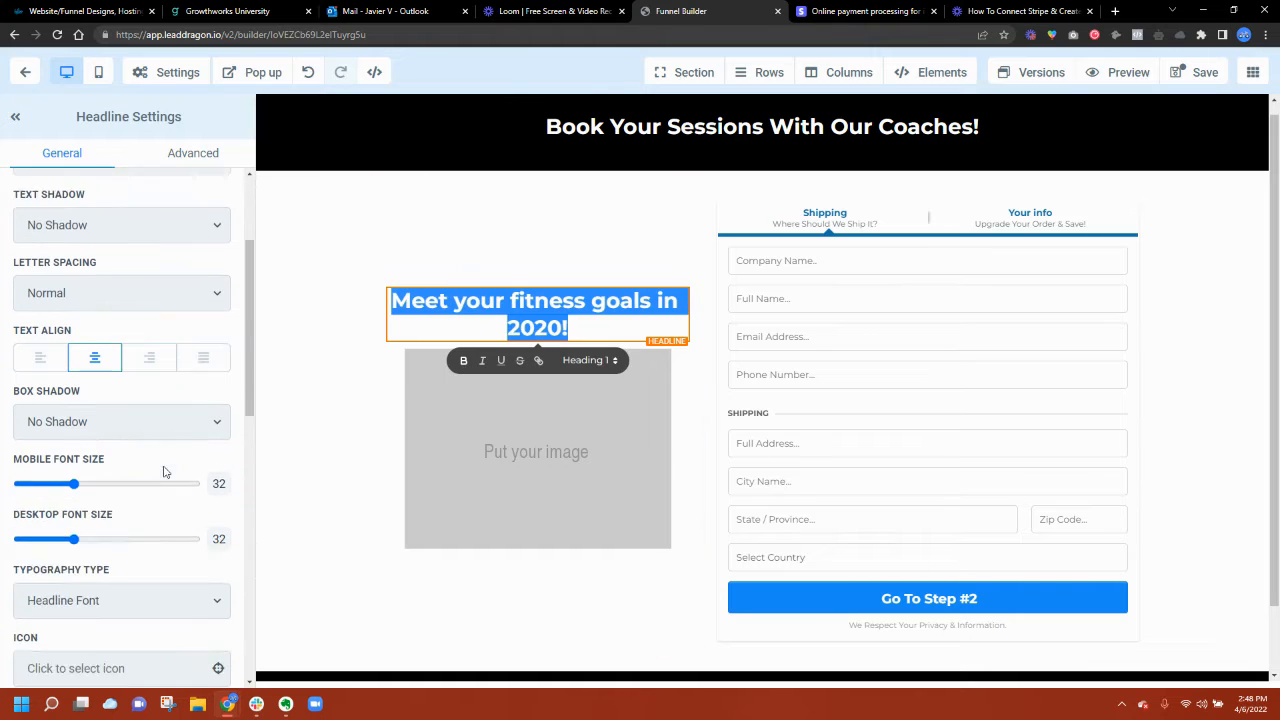
drag(75, 521, 86, 528)
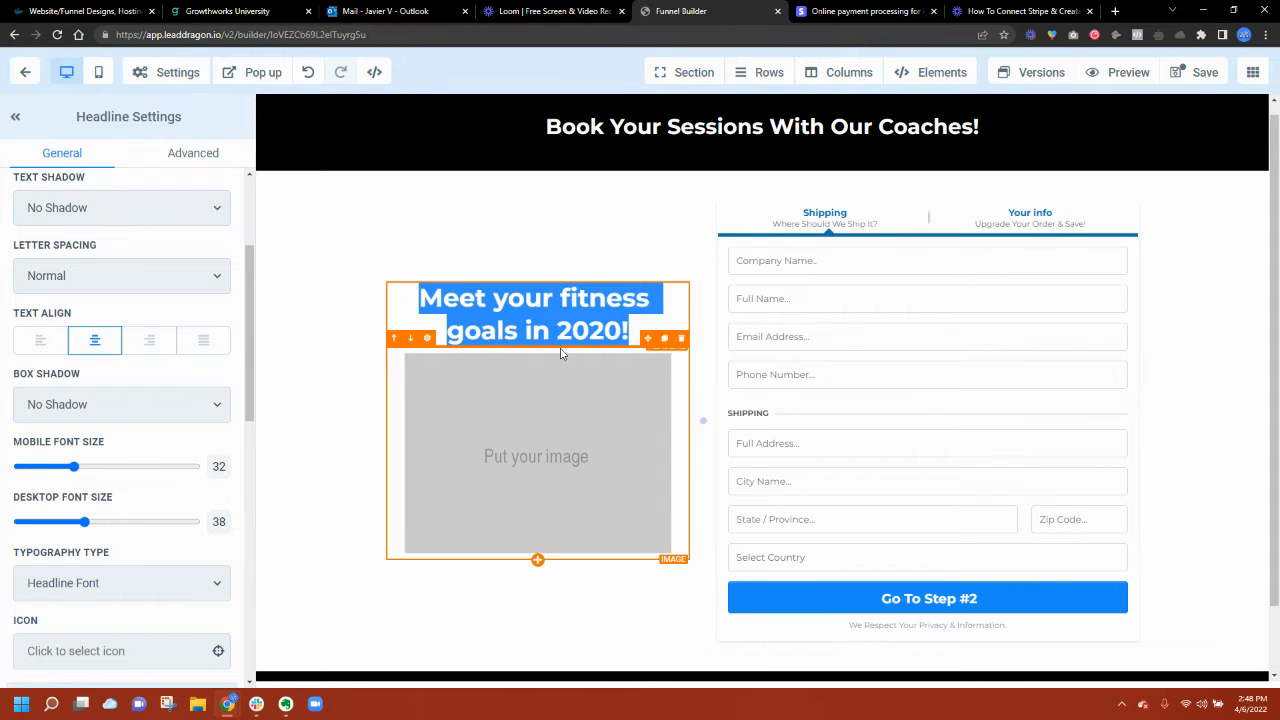
click(487, 410)
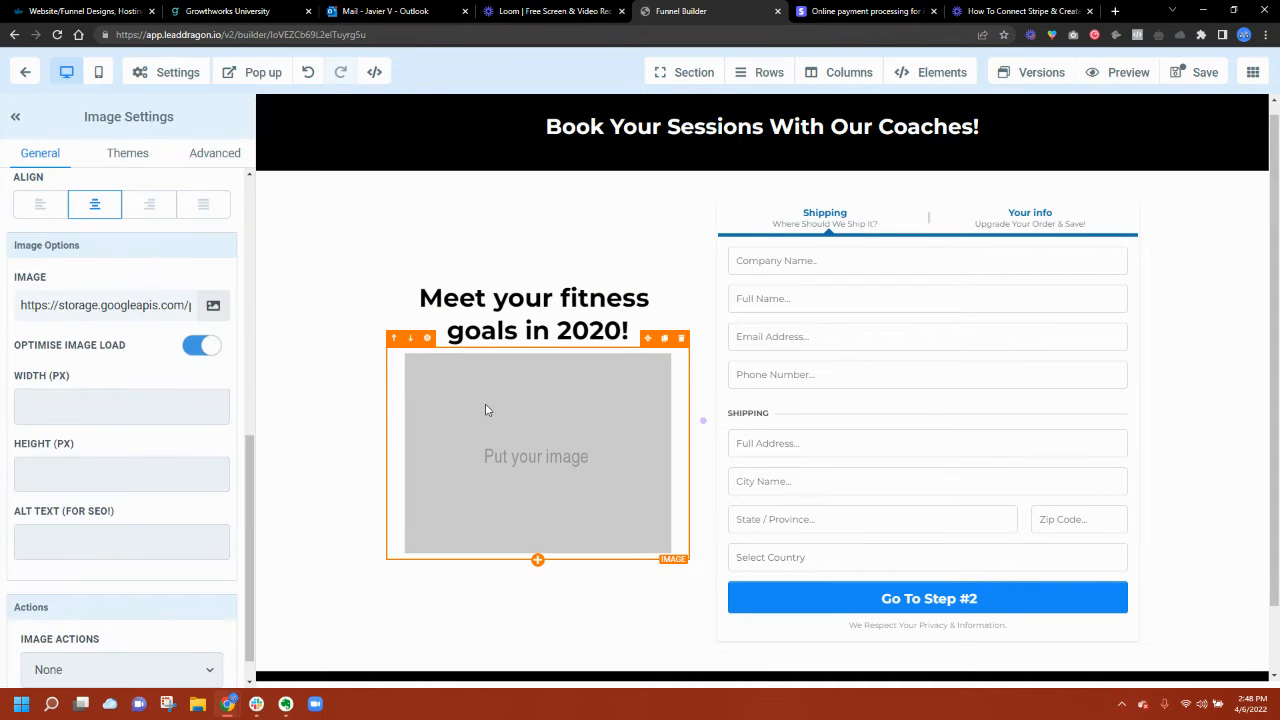
scroll(820, 420, down, 1)
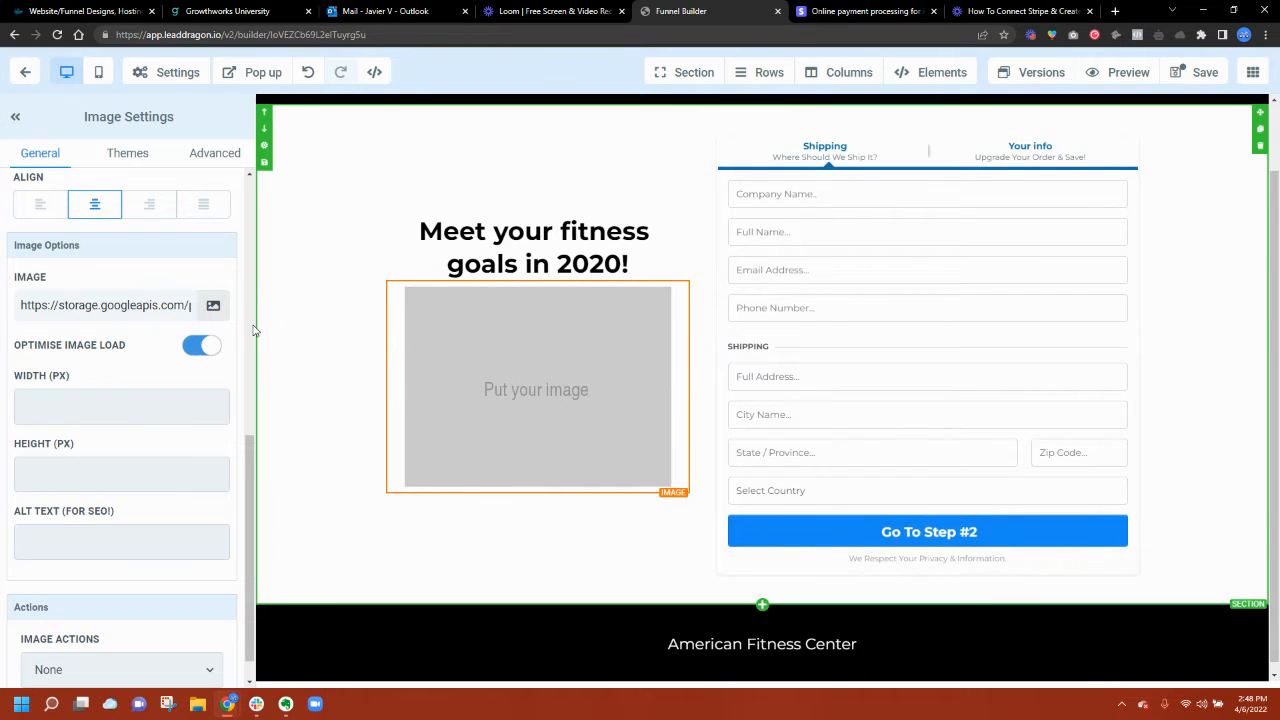
Step: Search Unsplash for 'fitness' photos in the image library
click(208, 308)
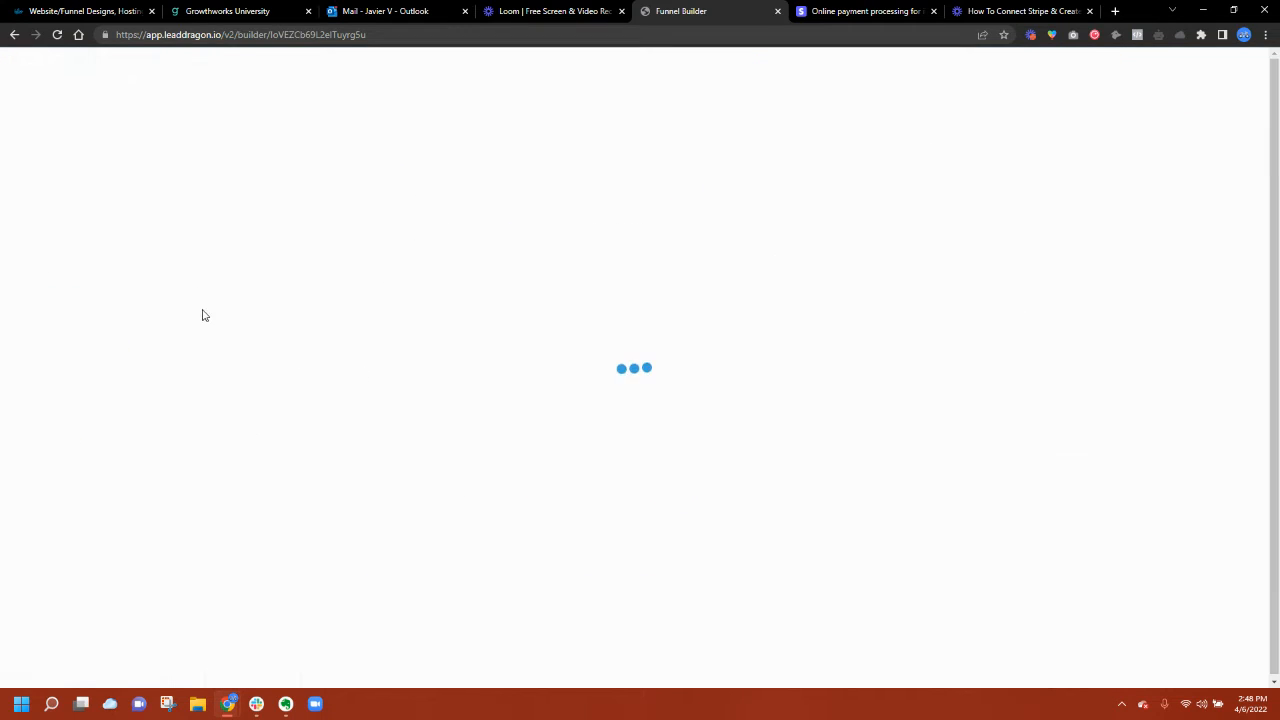
click(779, 74)
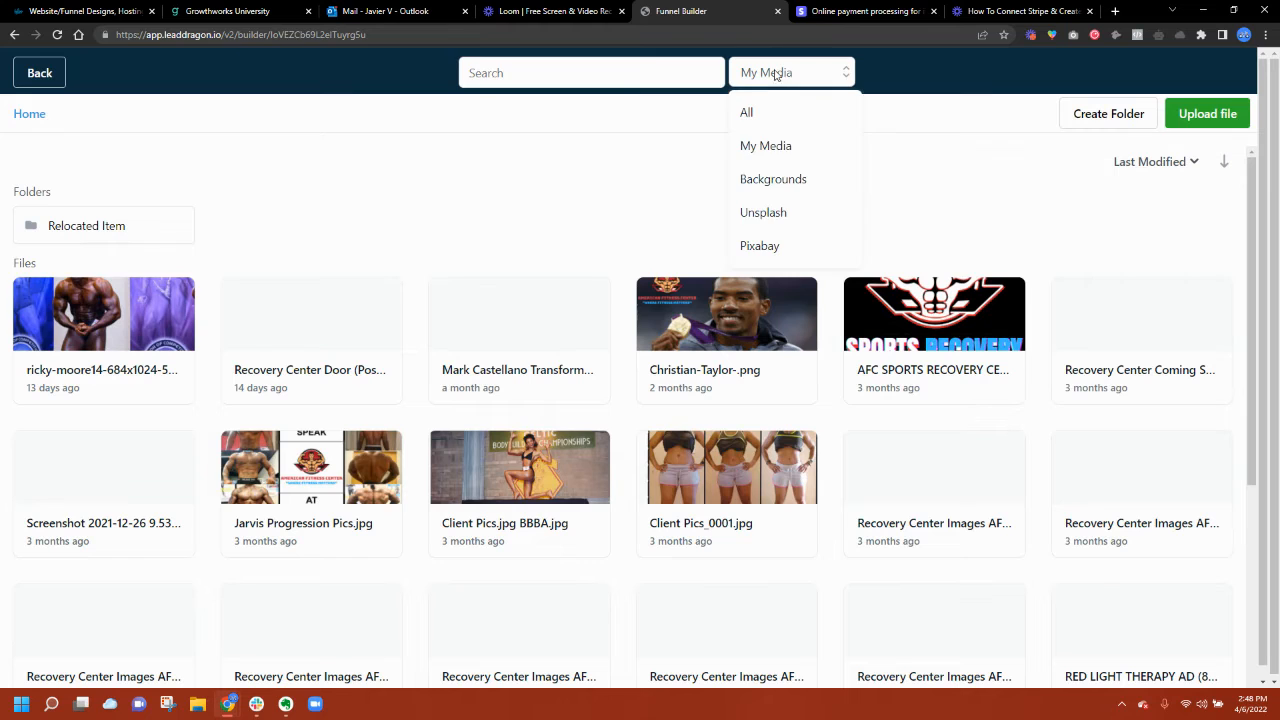
click(758, 213)
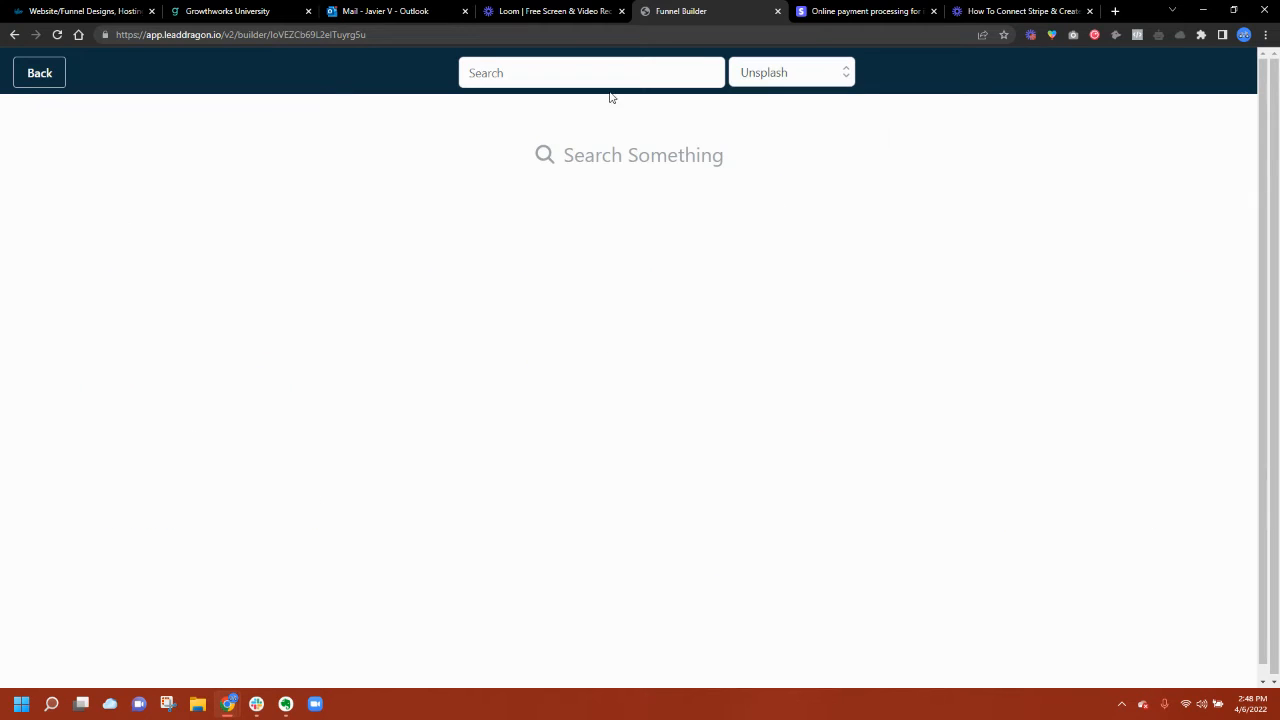
click(578, 75)
text(fitness)
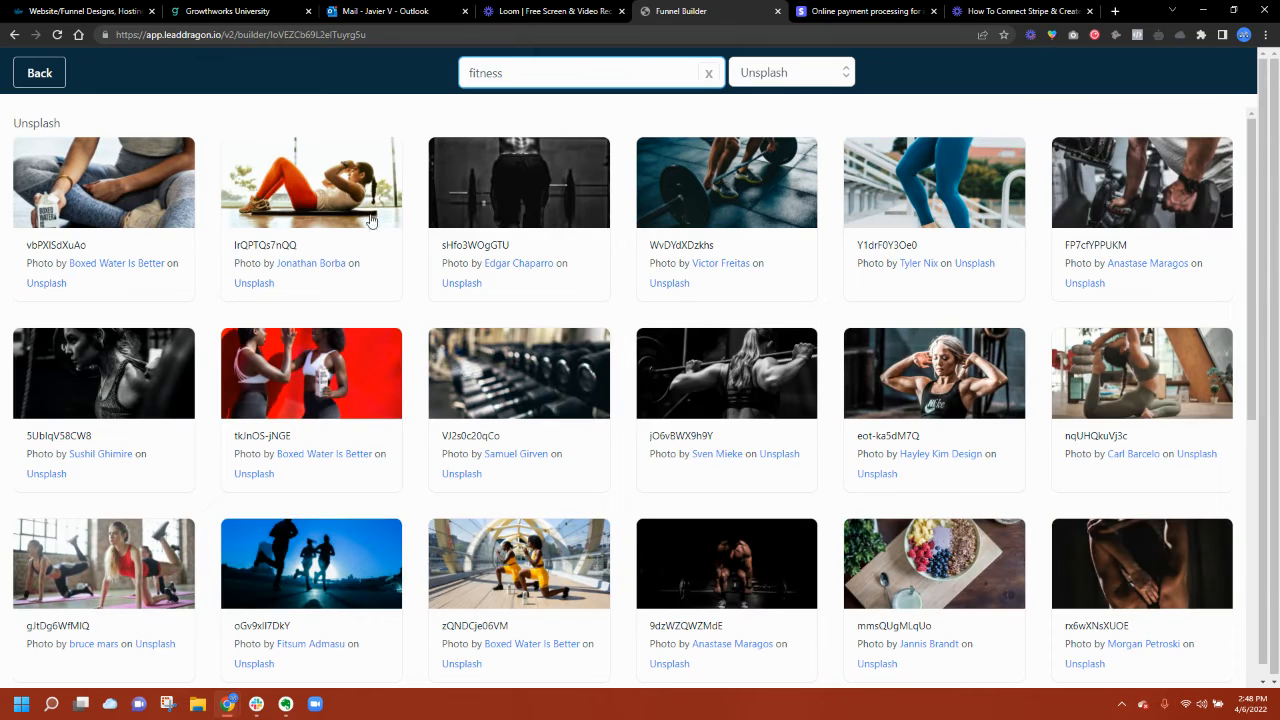
Step: Insert the red high-five photo into the page's left-column image
click(321, 380)
click(363, 388)
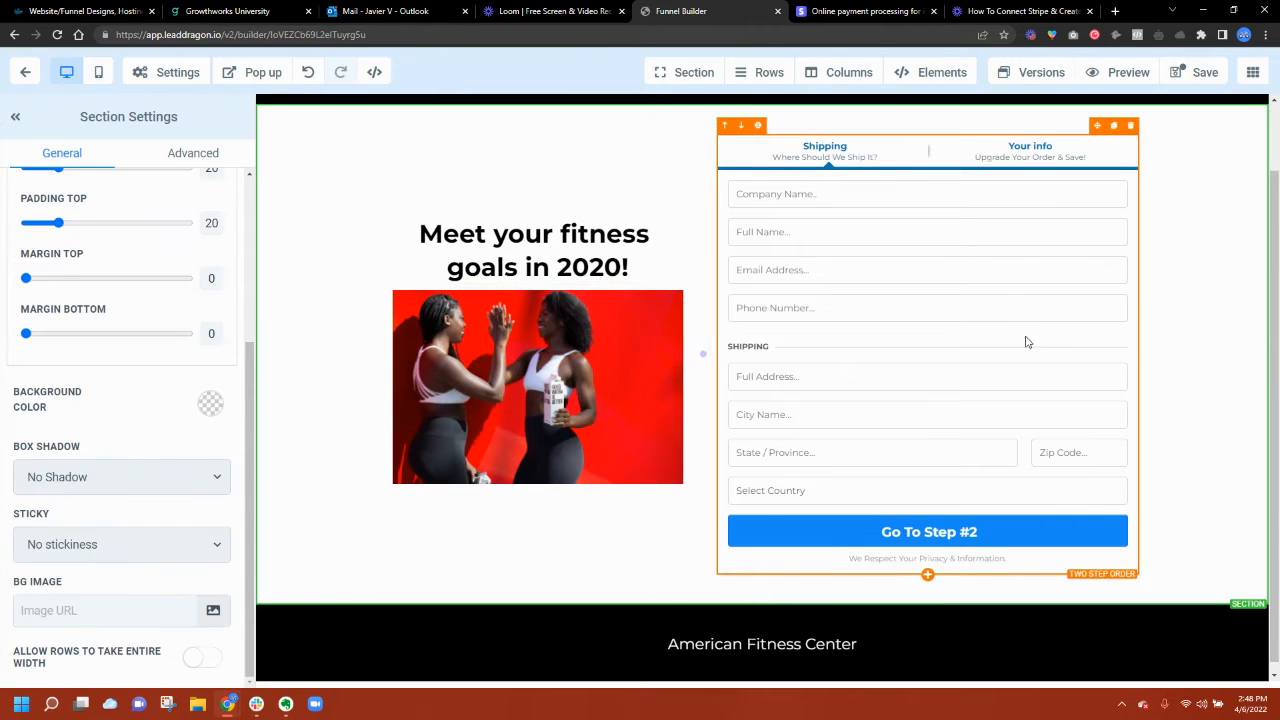
scroll(1030, 340, up, 1)
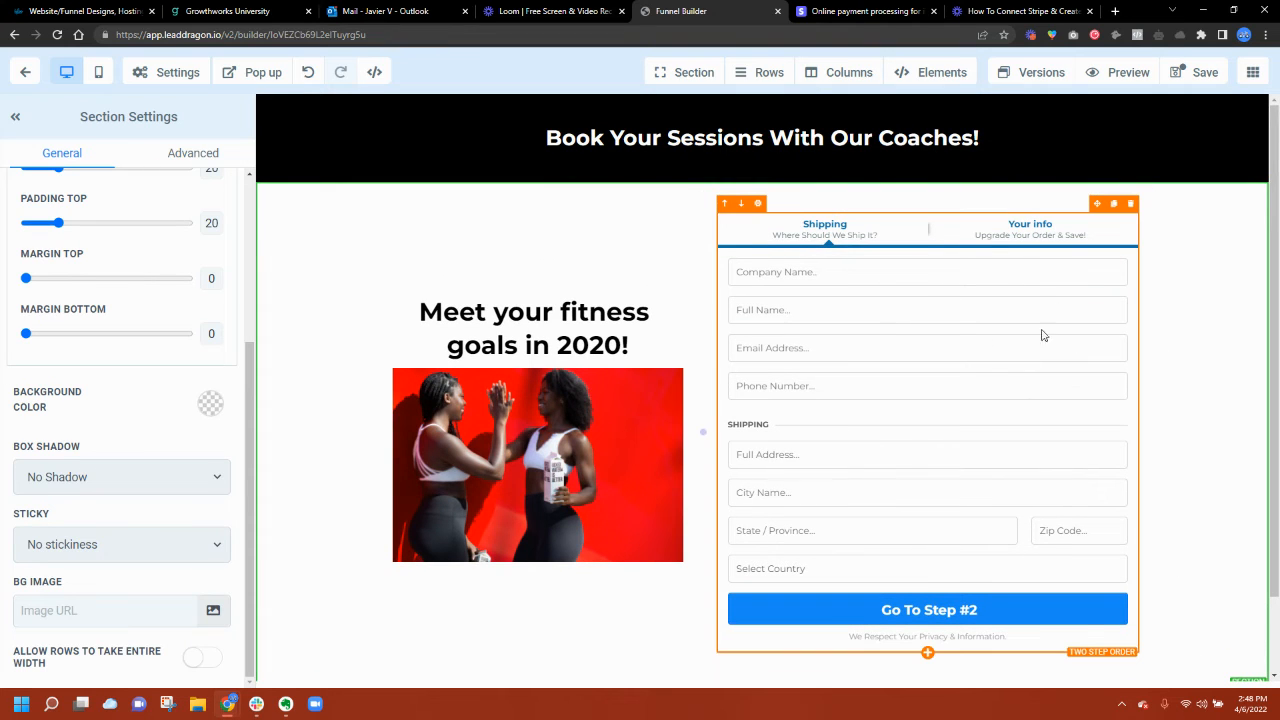
Step: Keep the two-step order form's sale action set to 'Go to Next step'
click(901, 293)
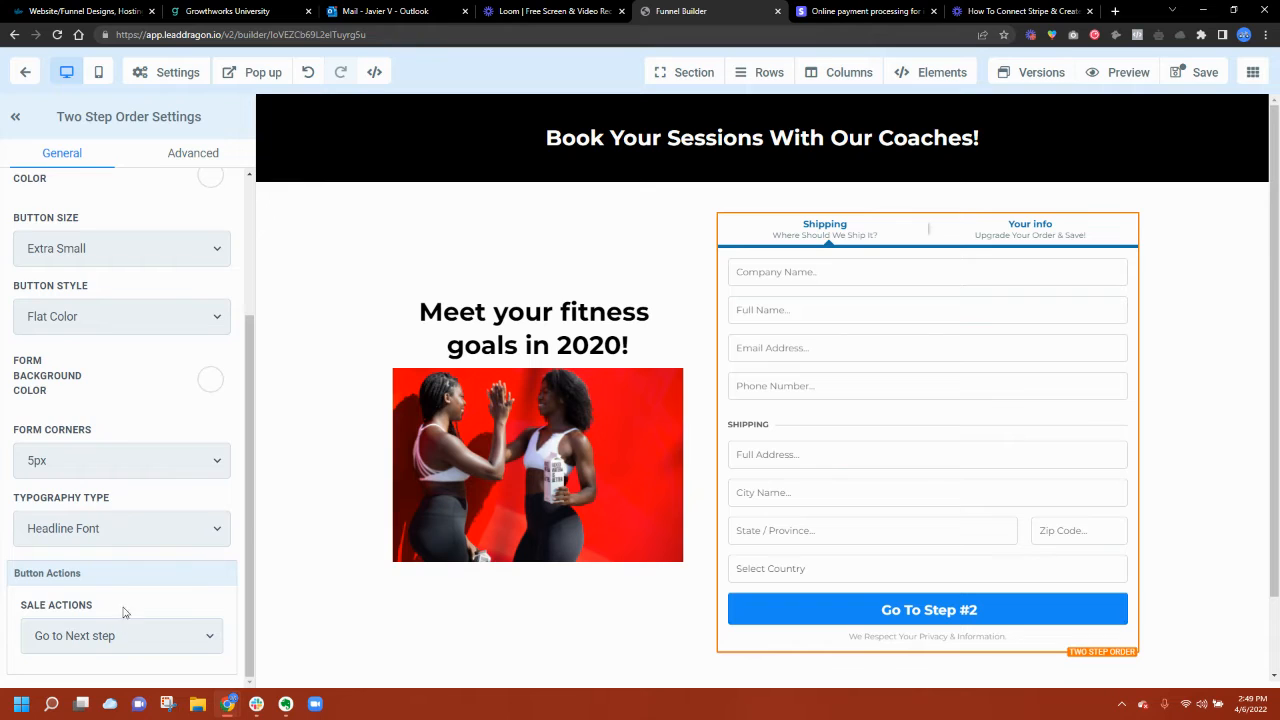
scroll(127, 595, up, 2)
scroll(127, 592, down, 2)
scroll(127, 592, up, 1)
scroll(100, 630, down, 1)
click(86, 645)
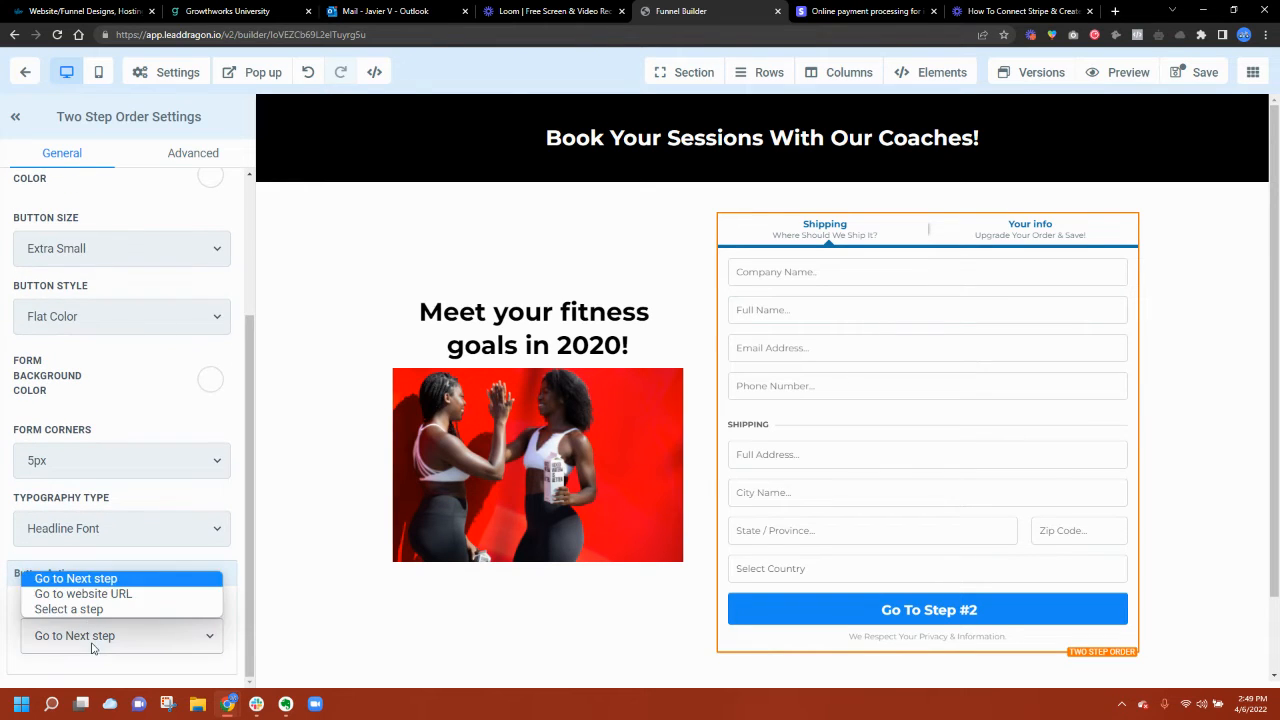
click(86, 580)
Step: Check the funnel's page list and open the order form's Advanced options
click(1252, 72)
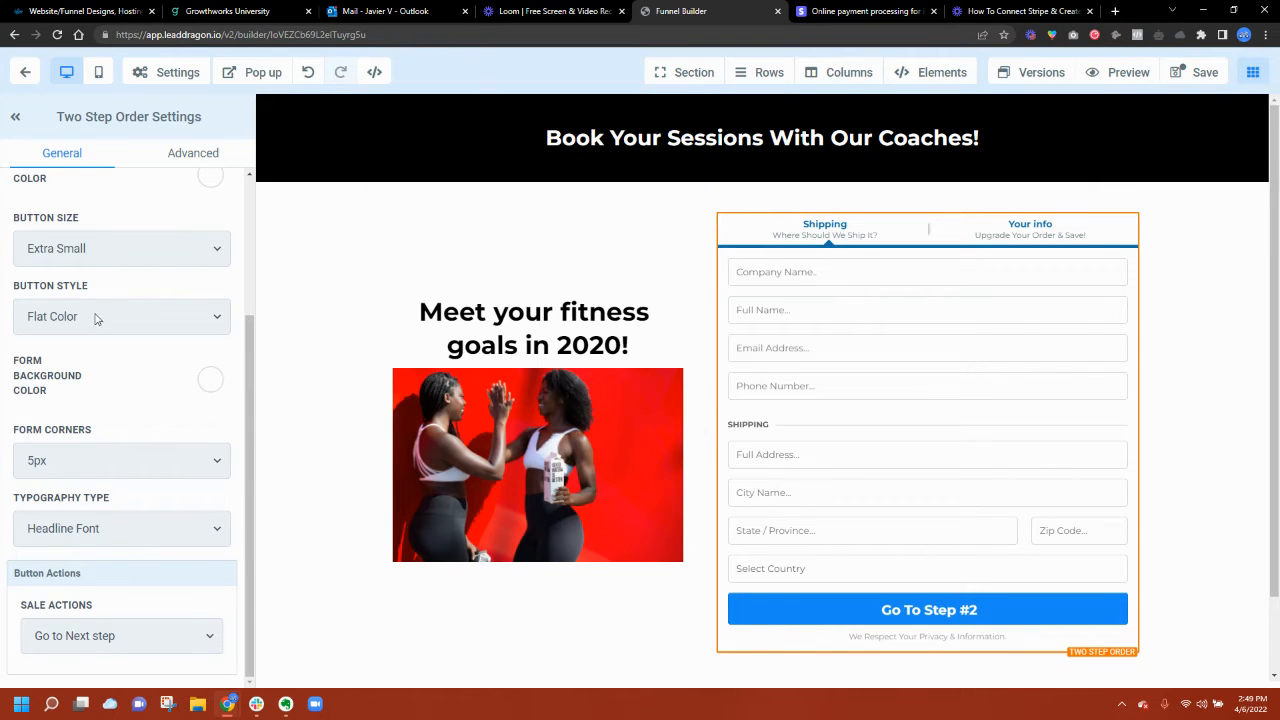
scroll(94, 317, up, 2)
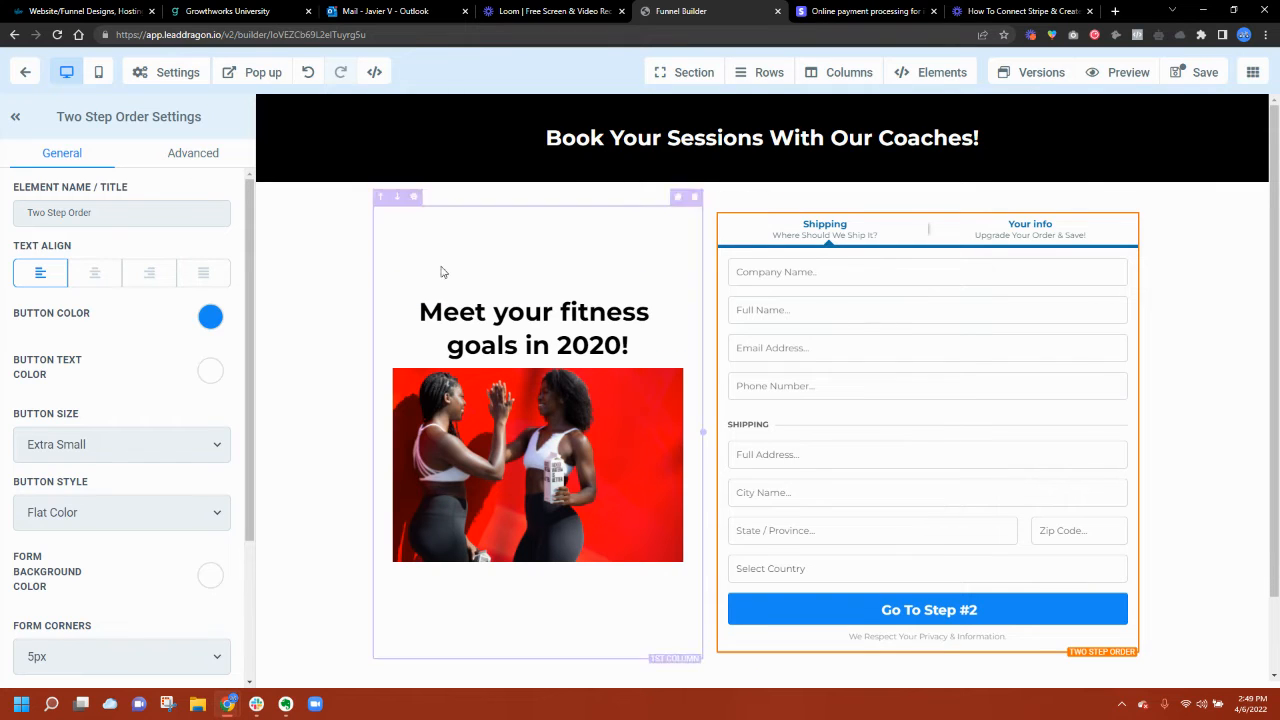
click(193, 155)
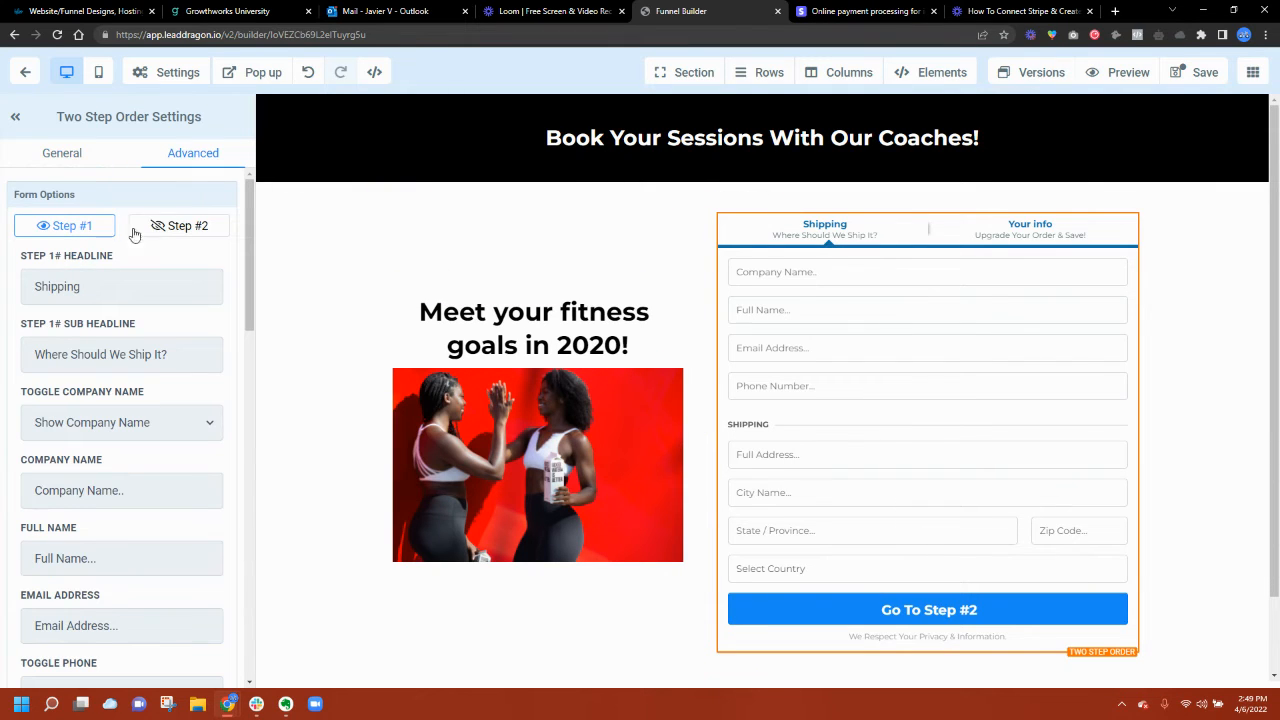
Step: Rename the form's step headlines to 'Your Info' and 'Payment Info'
double_click(47, 288)
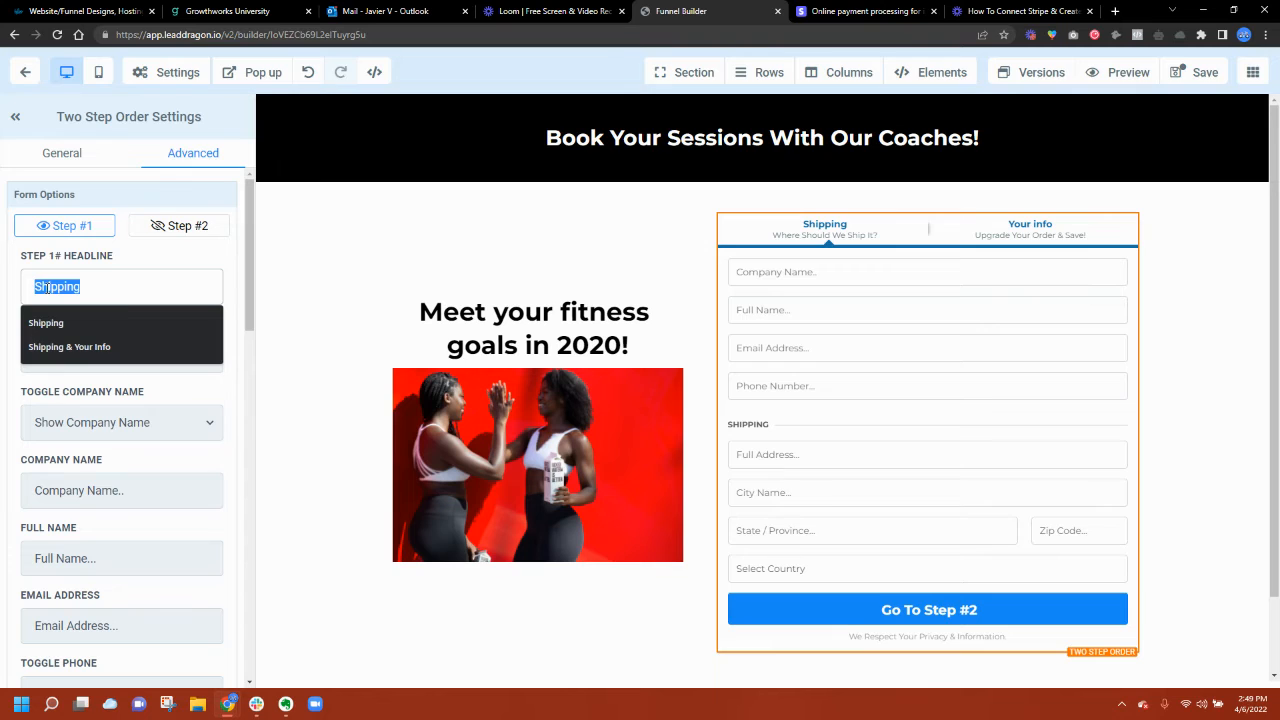
text(Your Info)
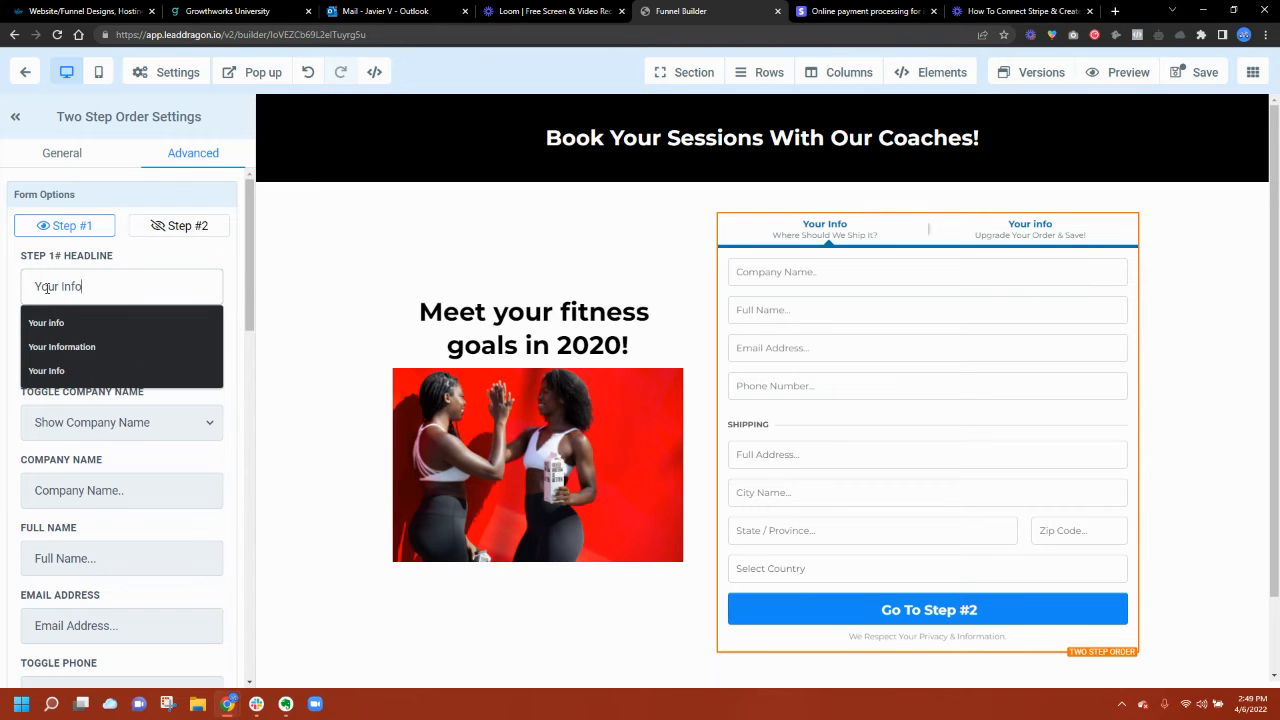
click(20, 279)
click(166, 229)
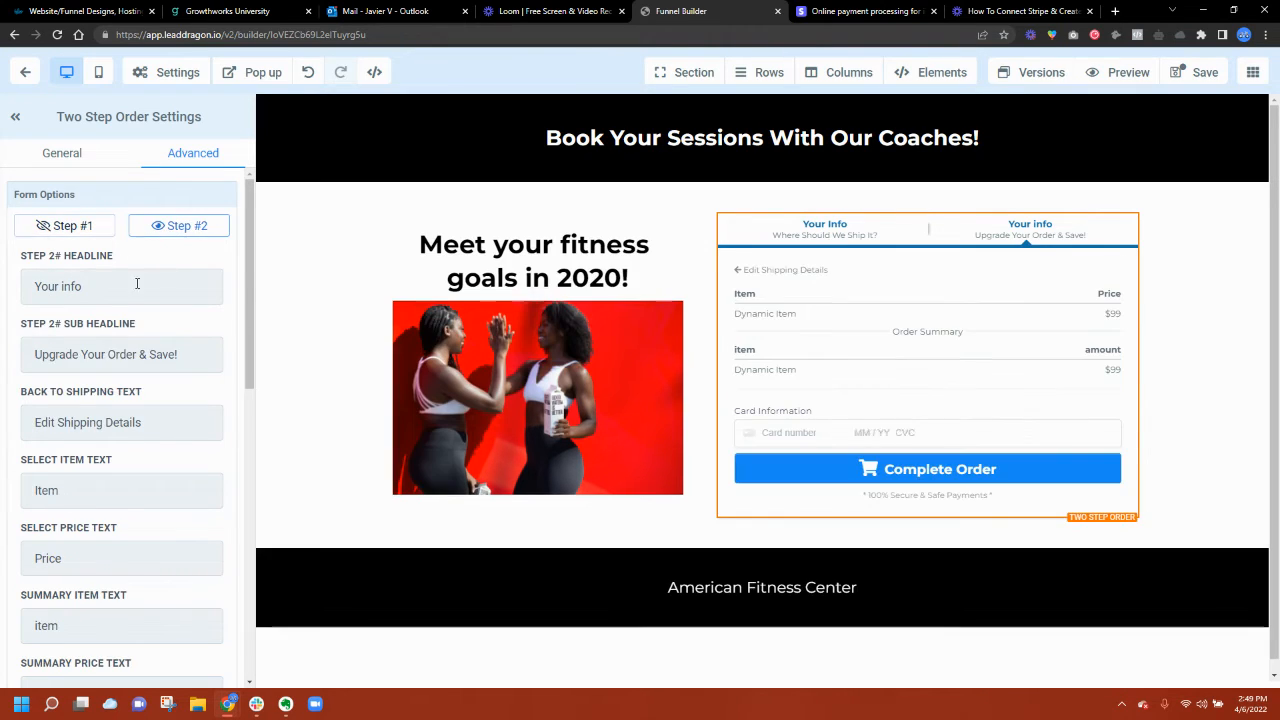
double_click(105, 298)
text(Pa)
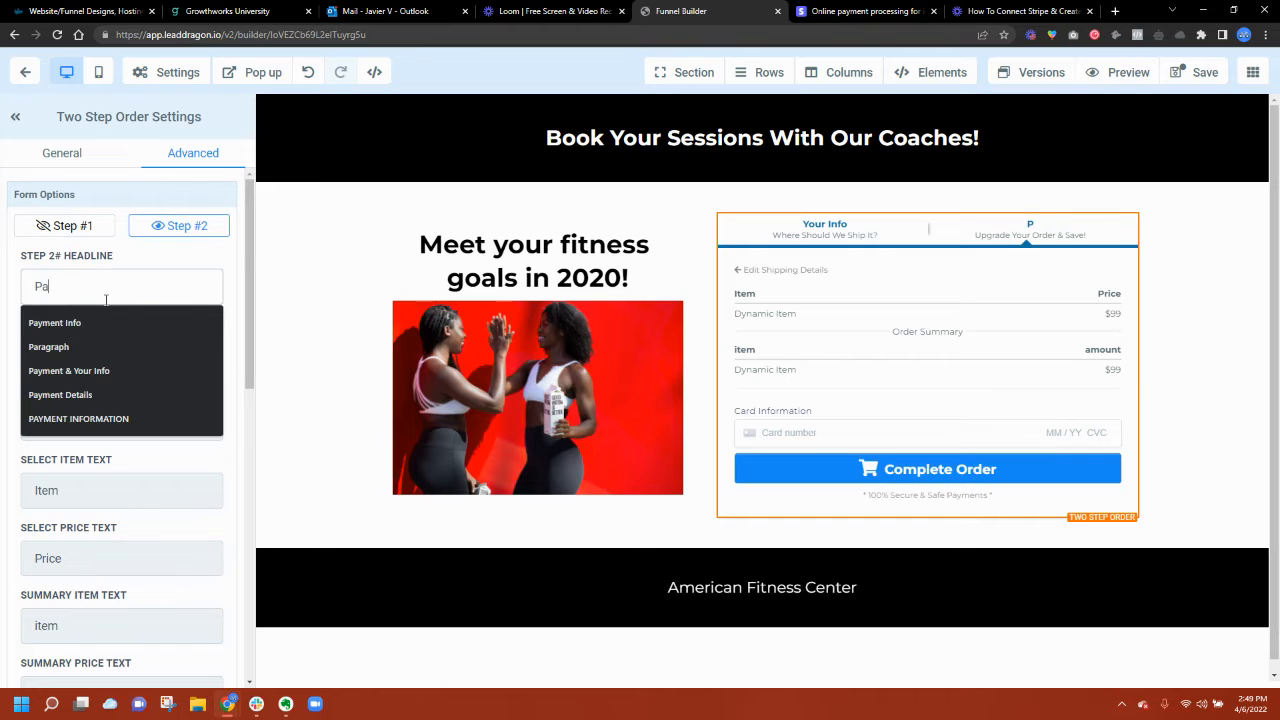
click(60, 322)
Step: Hide the company name and shipping fields on step one, then review step two
click(54, 234)
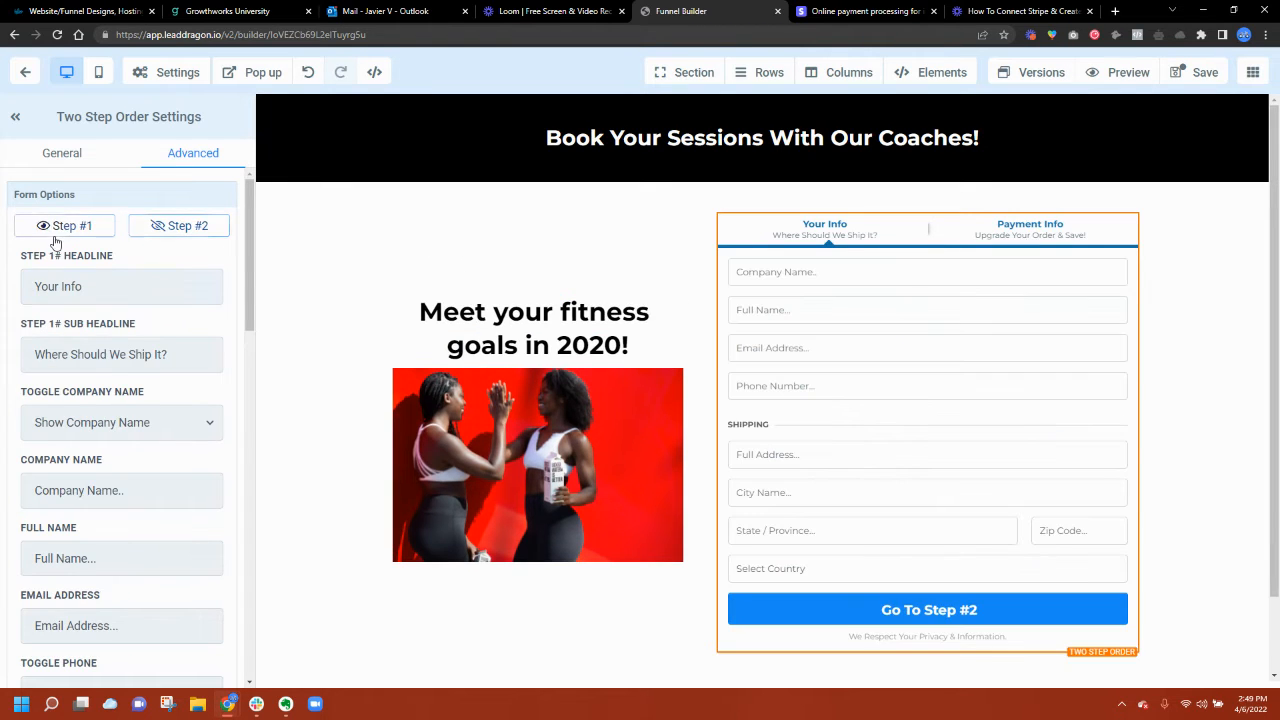
scroll(160, 340, down, 2)
click(165, 340)
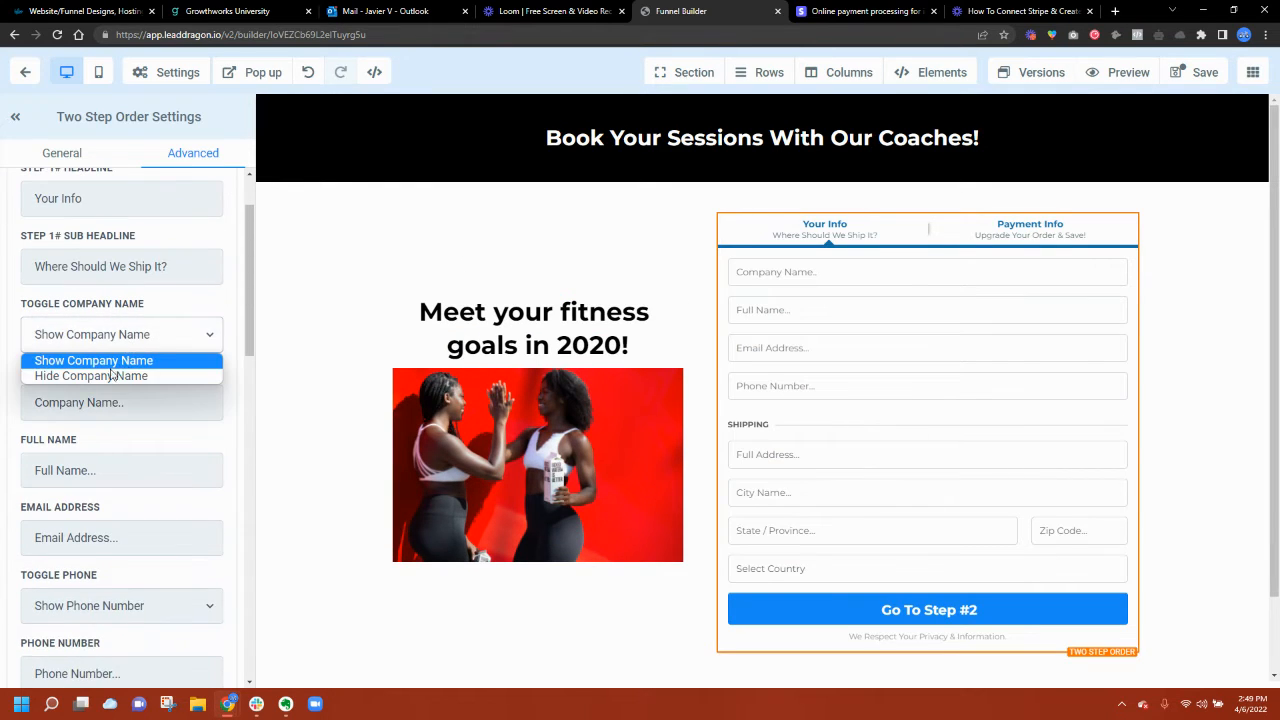
click(110, 374)
scroll(110, 400, down, 2)
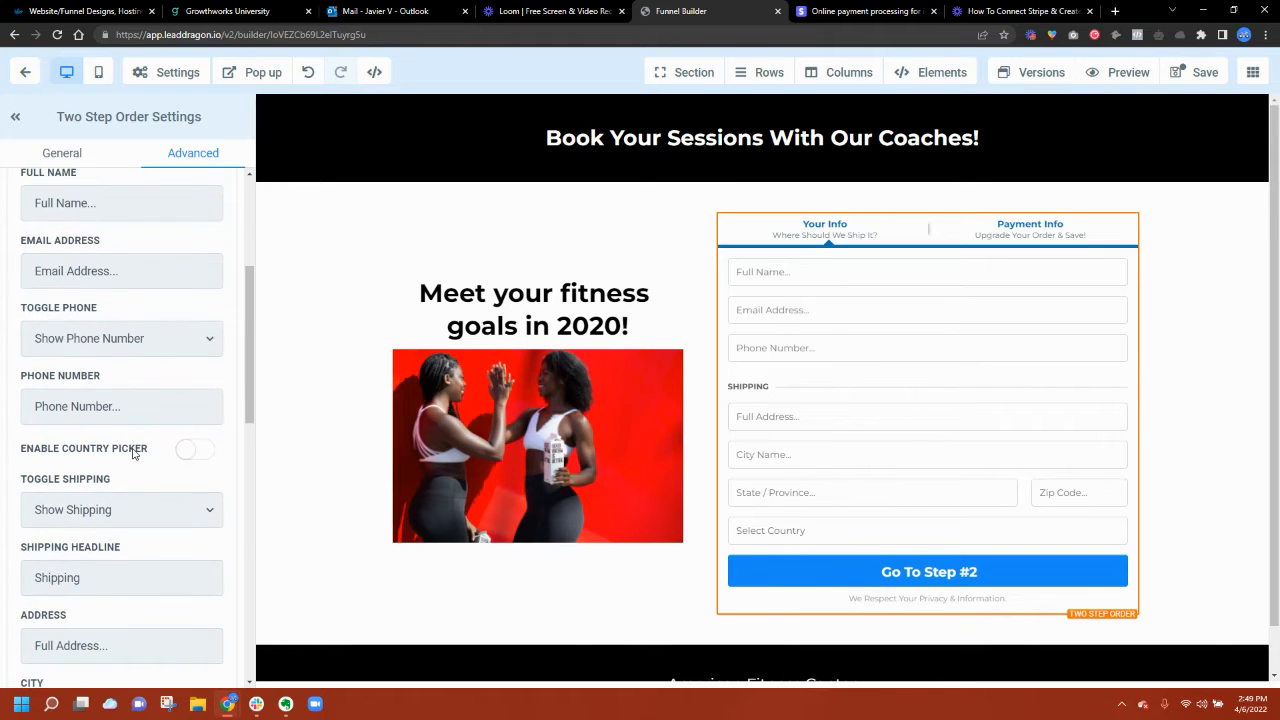
click(85, 518)
click(80, 551)
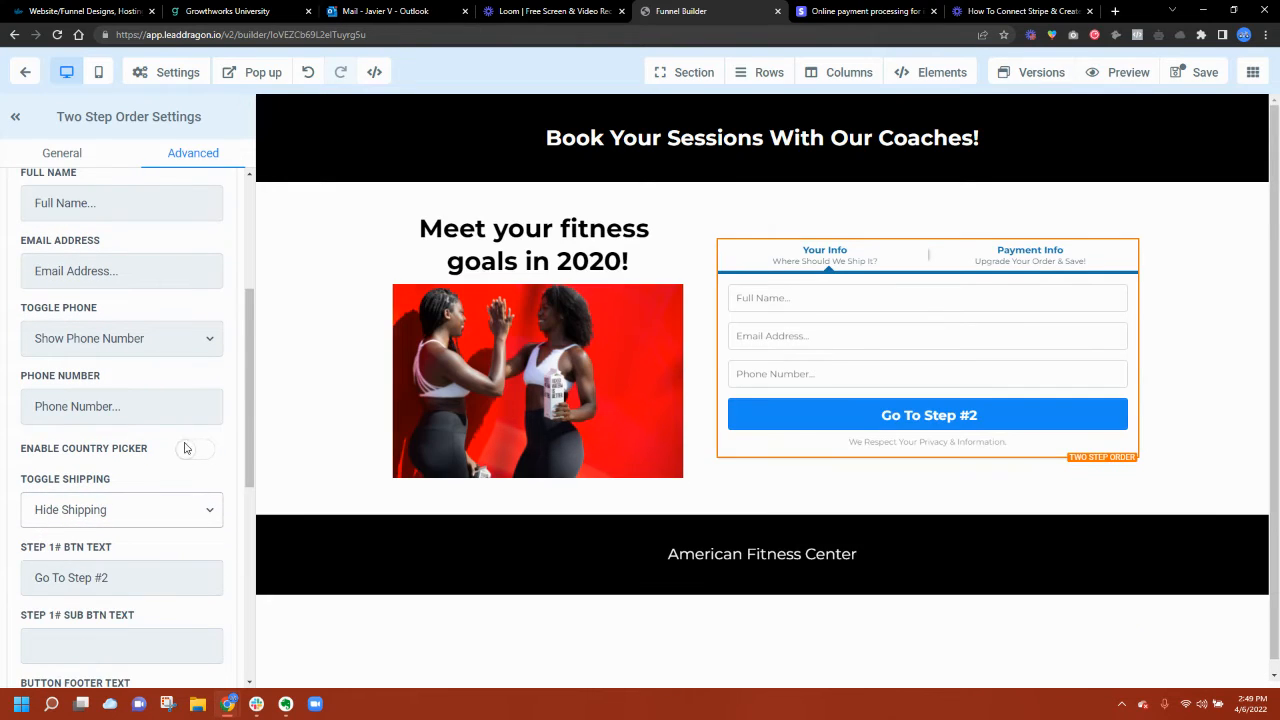
scroll(88, 518, down, 5)
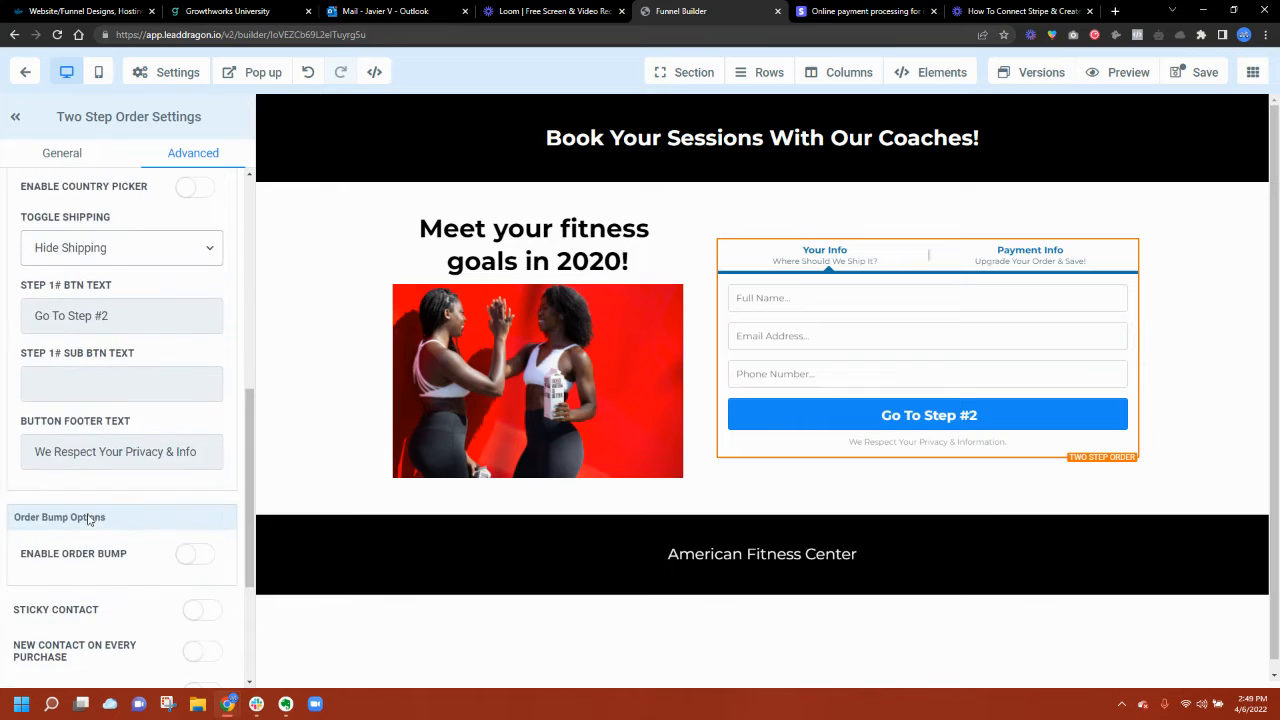
scroll(119, 535, up, 8)
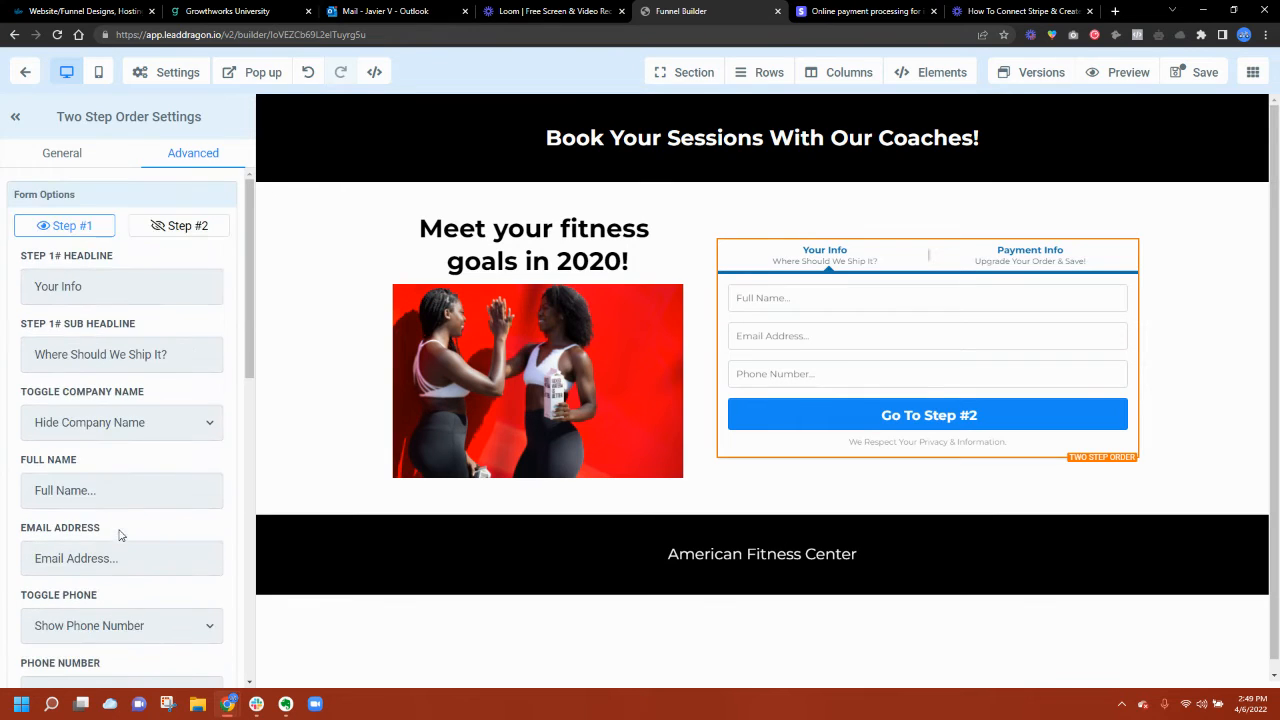
click(172, 226)
scroll(157, 383, down, 2)
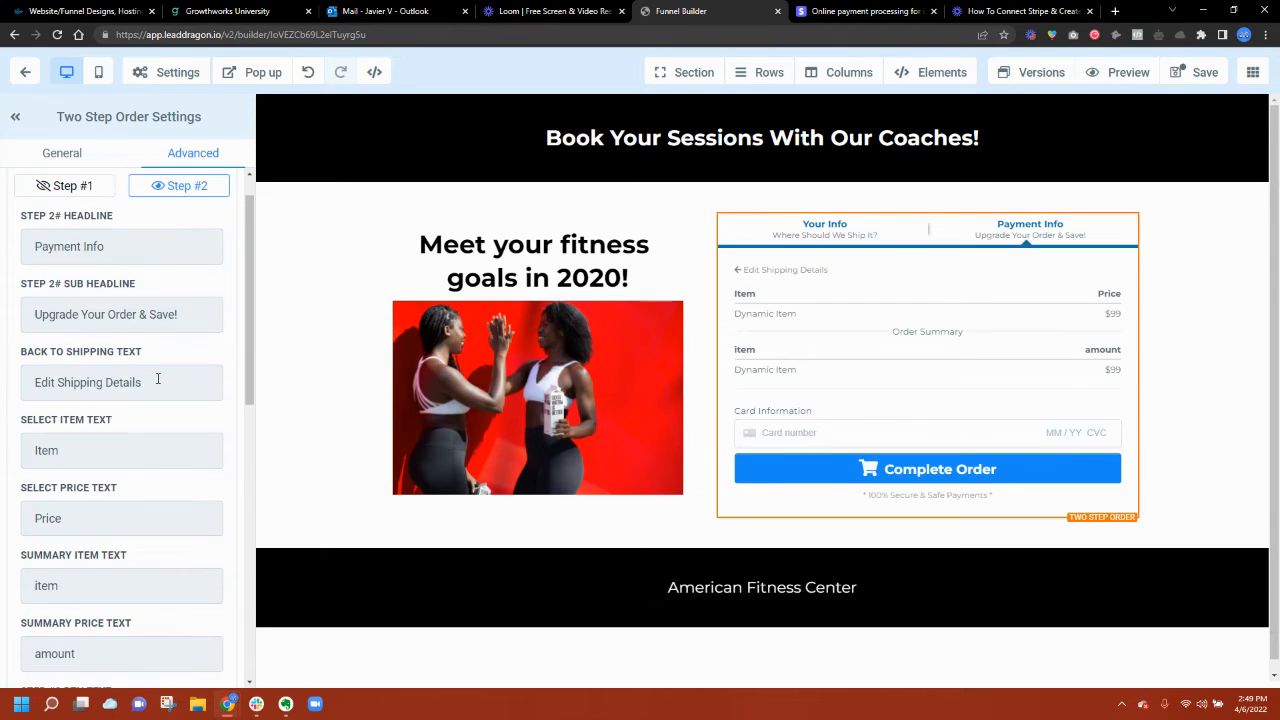
scroll(157, 383, down, 5)
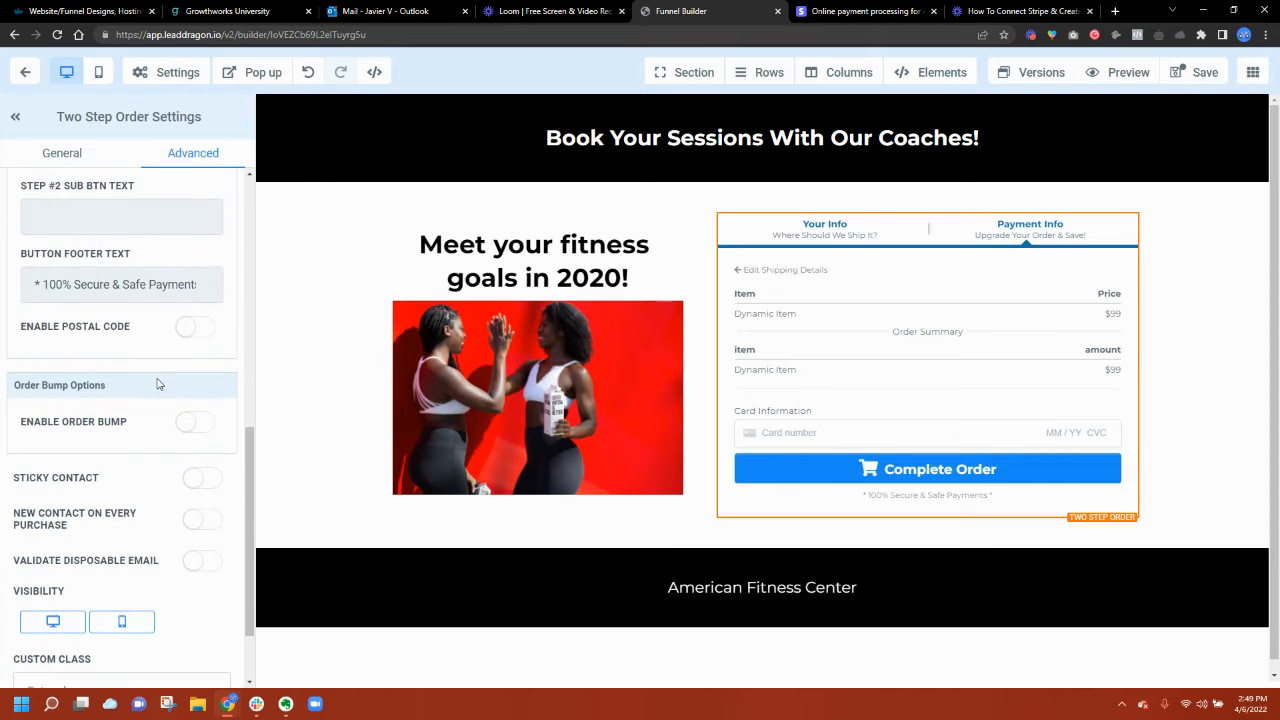
scroll(157, 383, up, 7)
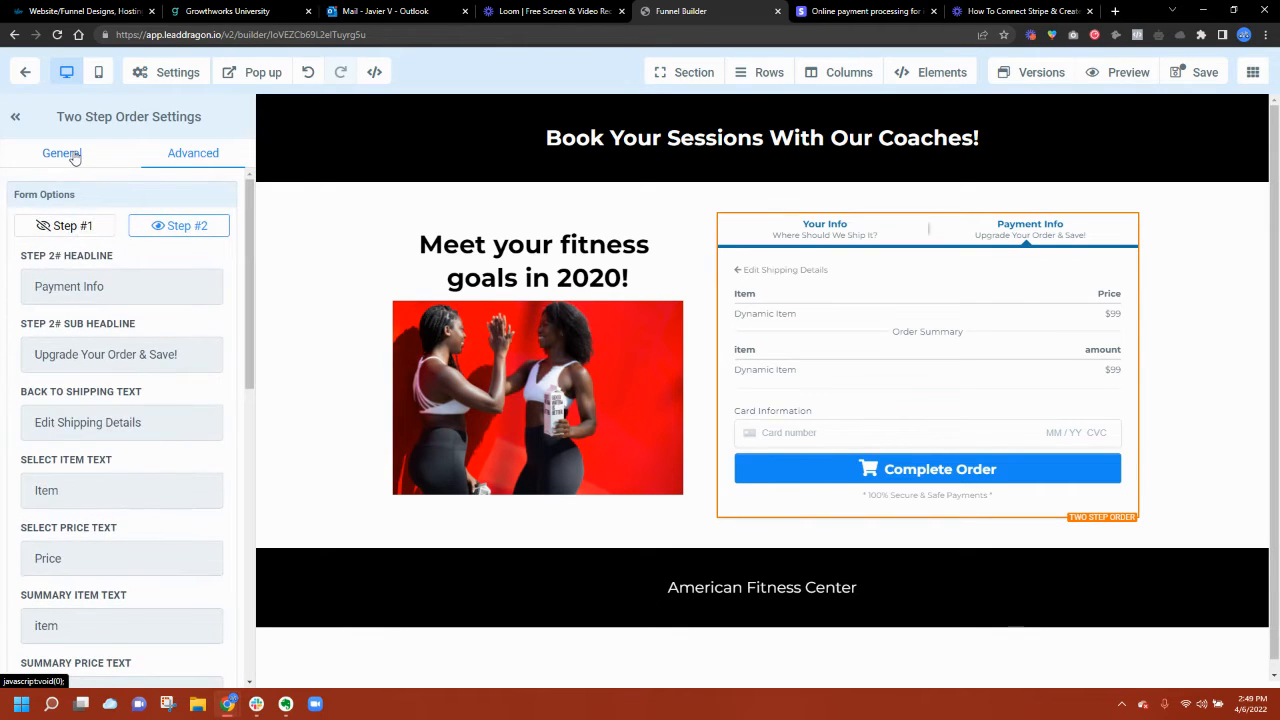
Step: Make the order form's Complete Order button red and save the sales page
click(70, 153)
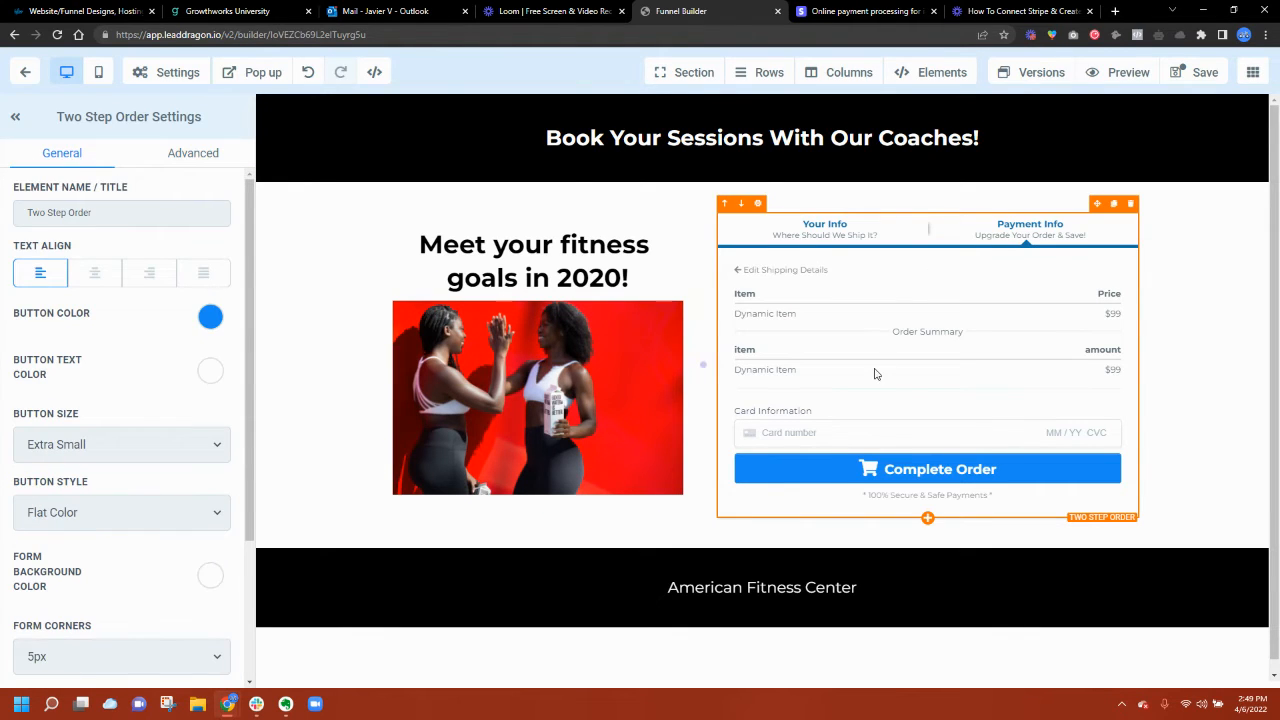
click(211, 322)
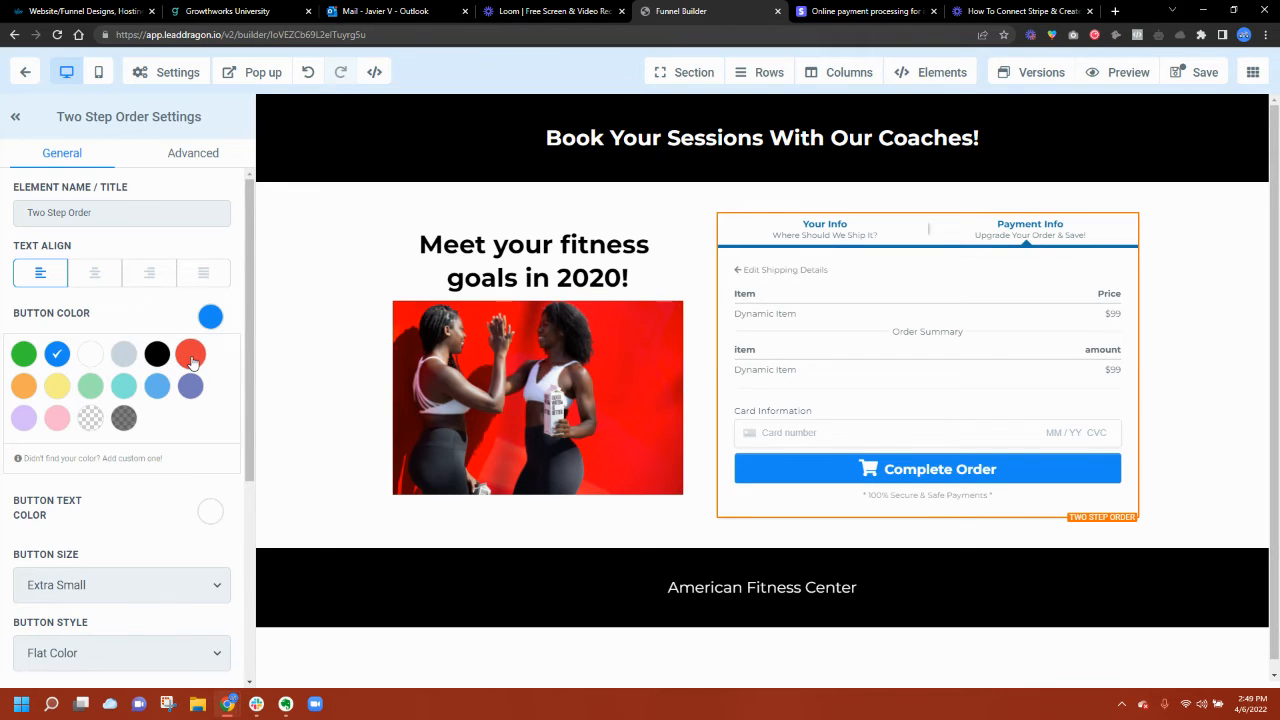
click(1188, 318)
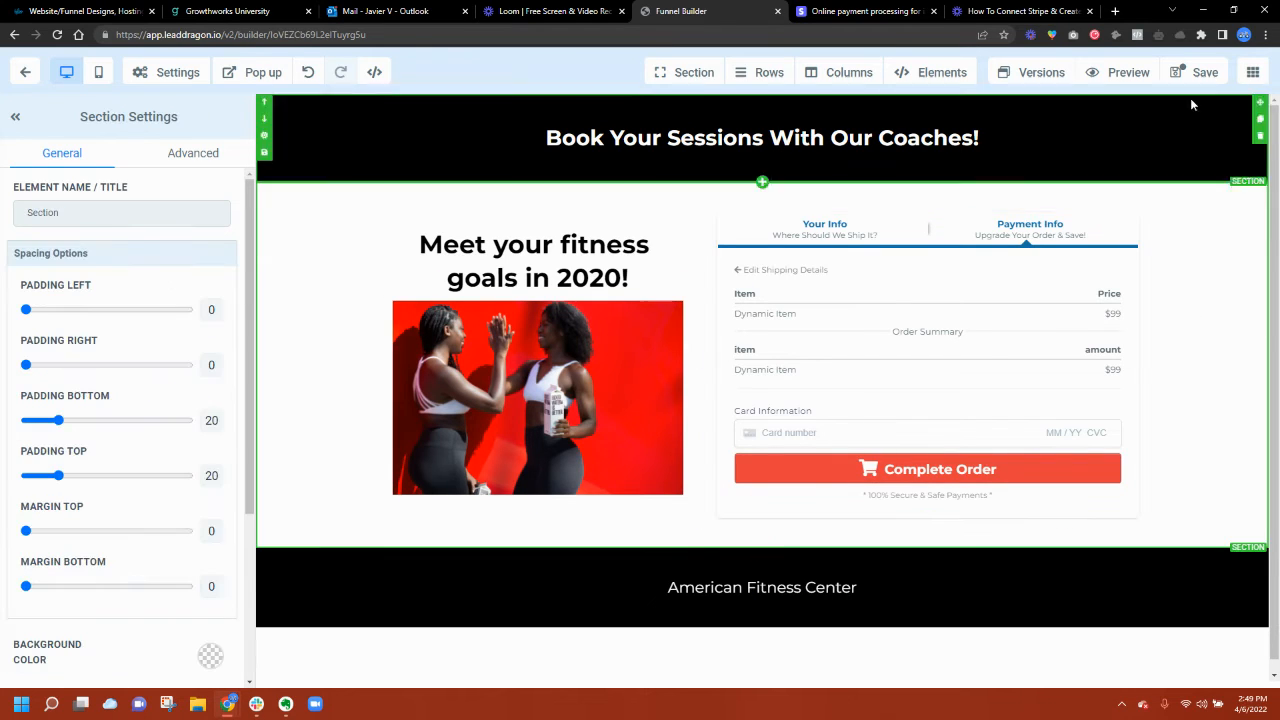
click(1199, 76)
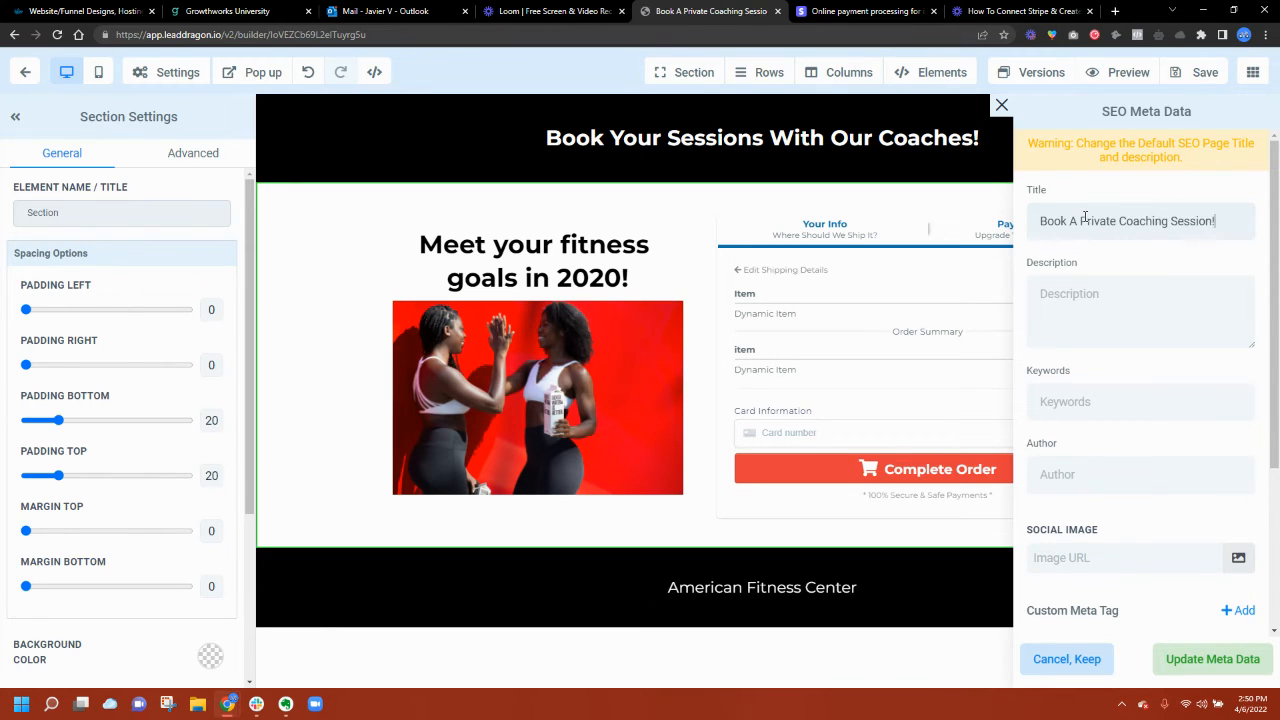
Step: Set the SEO social image to the Unsplash high-five photo from a 'fitness' search, then update
scroll(1134, 523, down, 3)
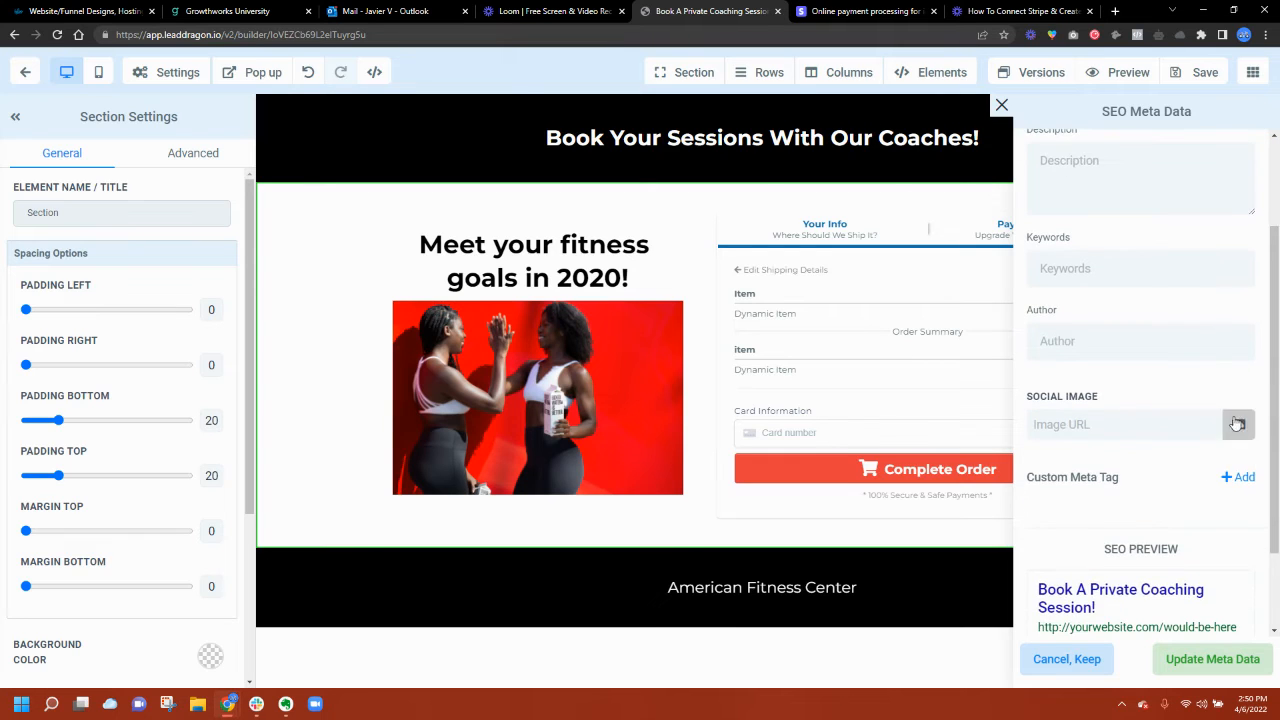
click(1236, 423)
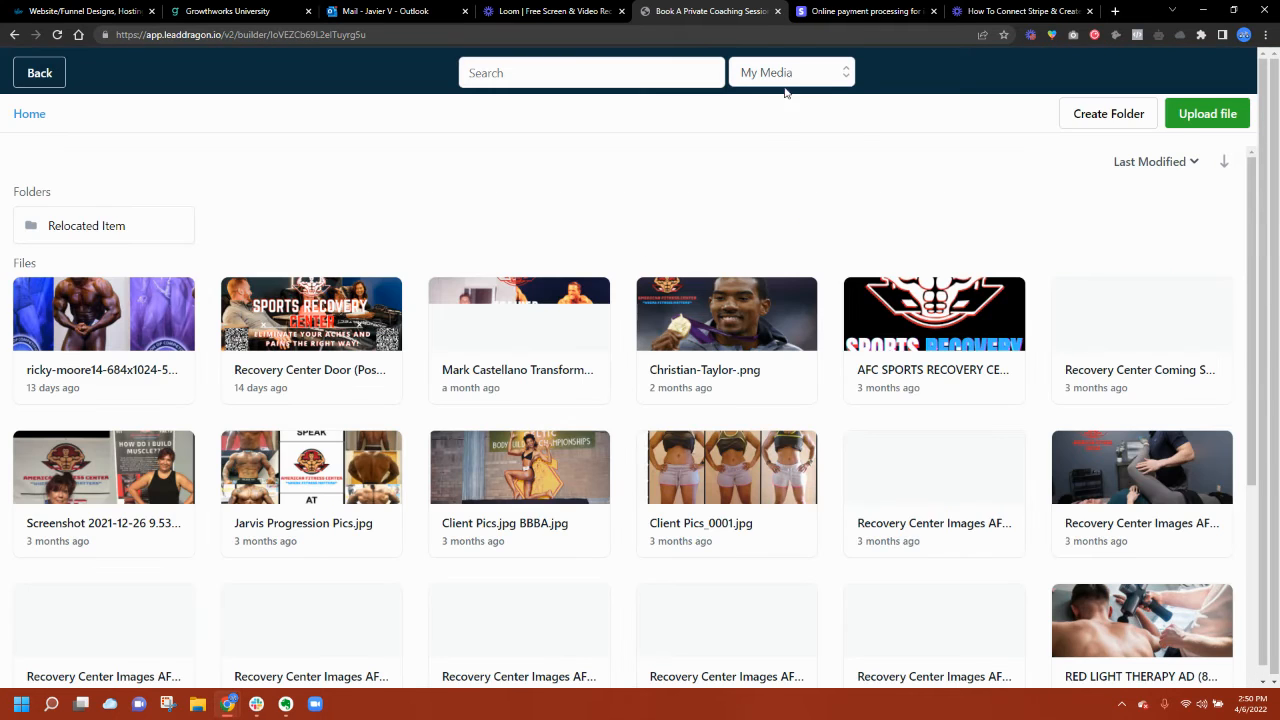
click(785, 75)
click(768, 211)
click(555, 74)
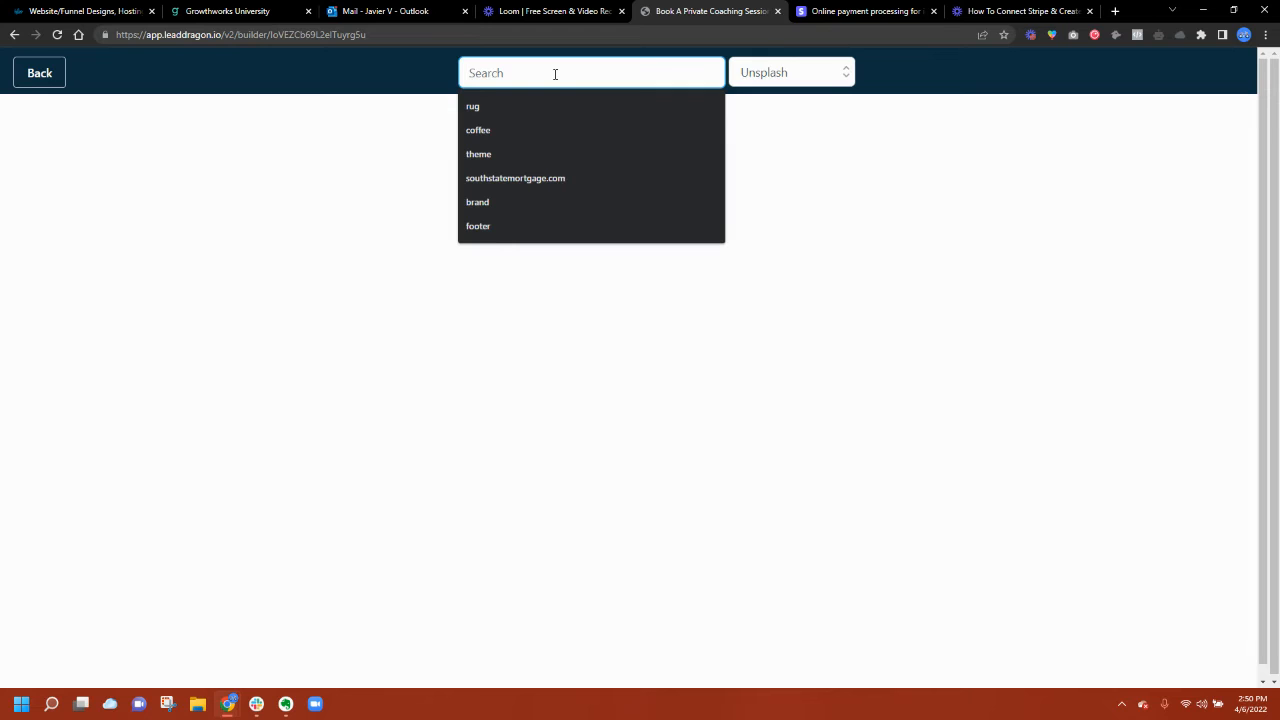
text(fit)
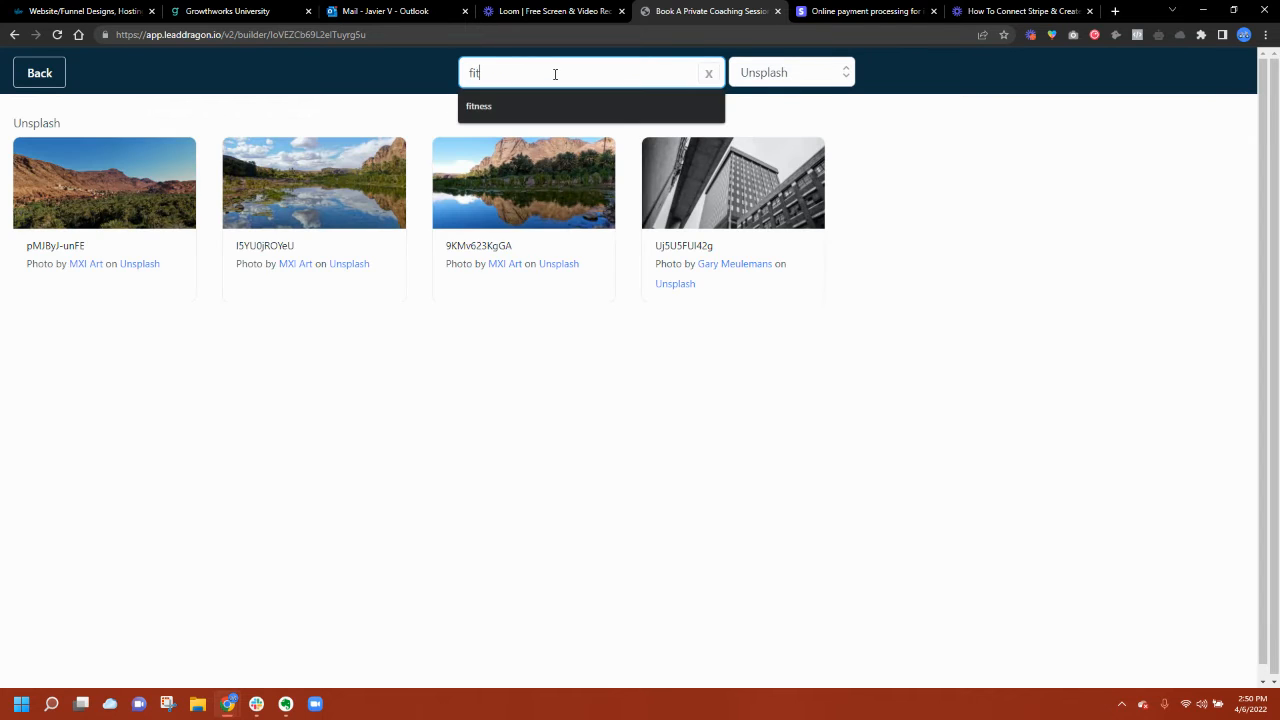
text(ness)
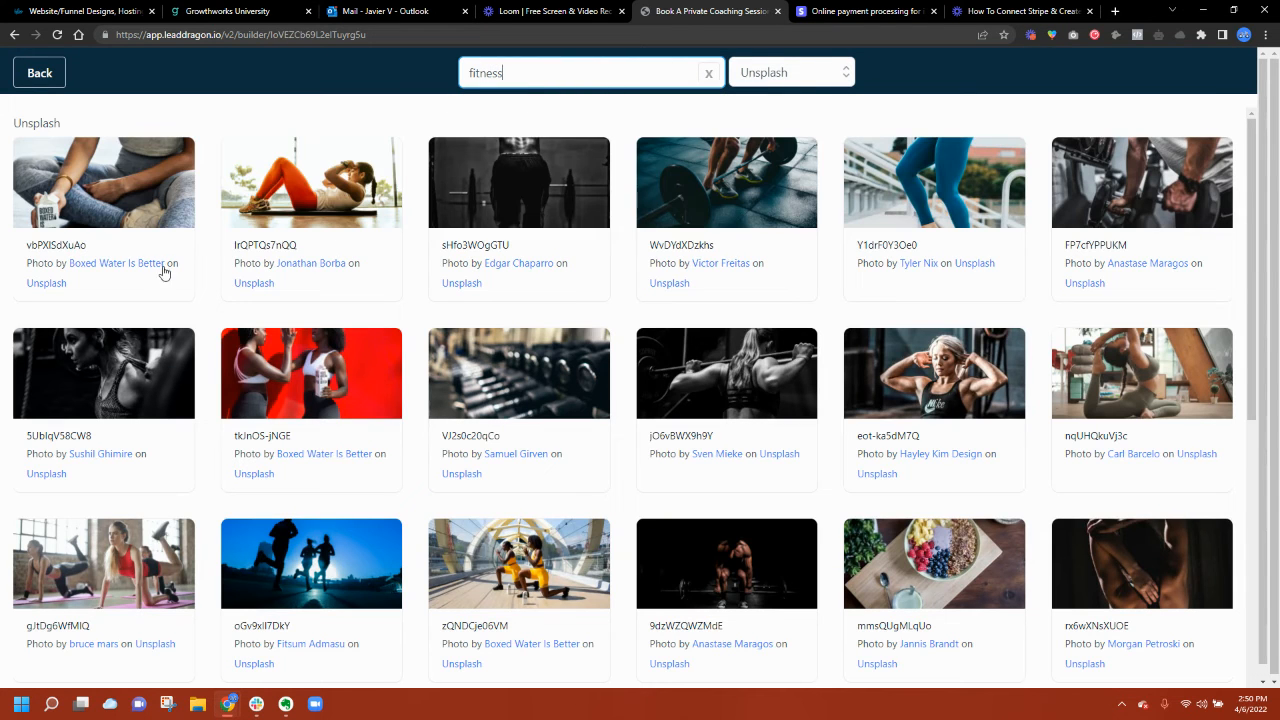
click(252, 352)
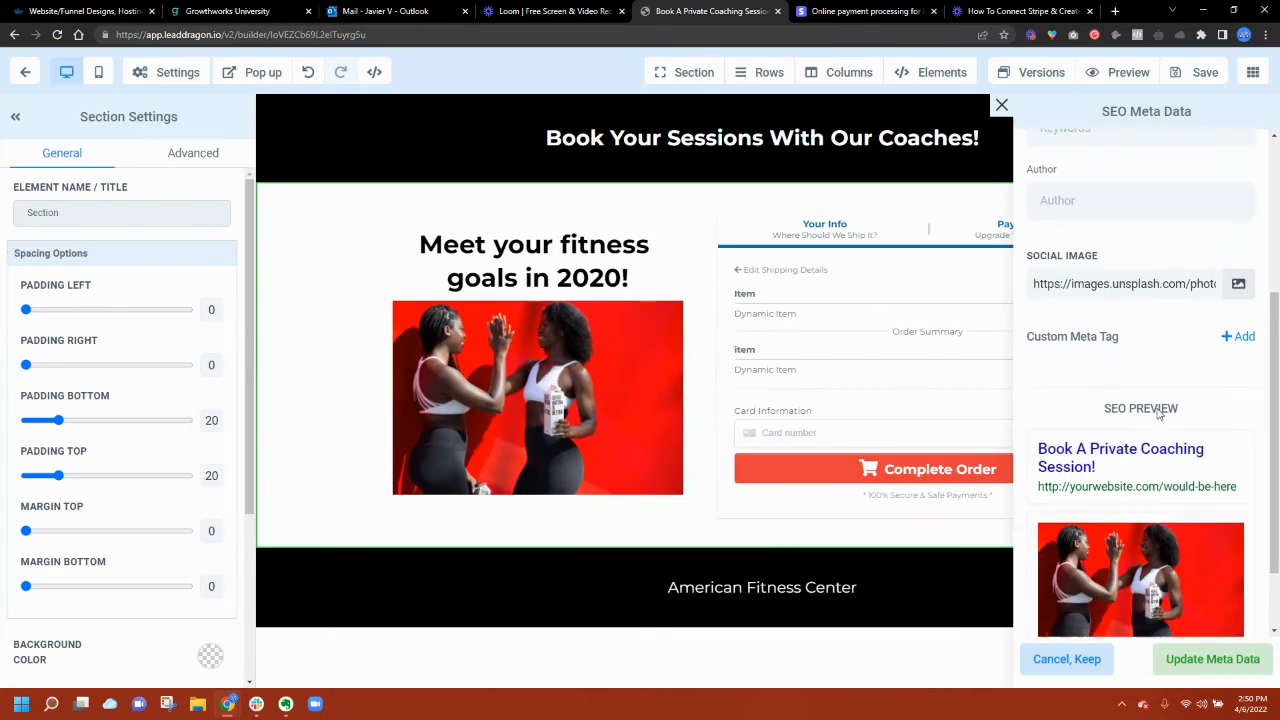
scroll(1160, 413, down, 1)
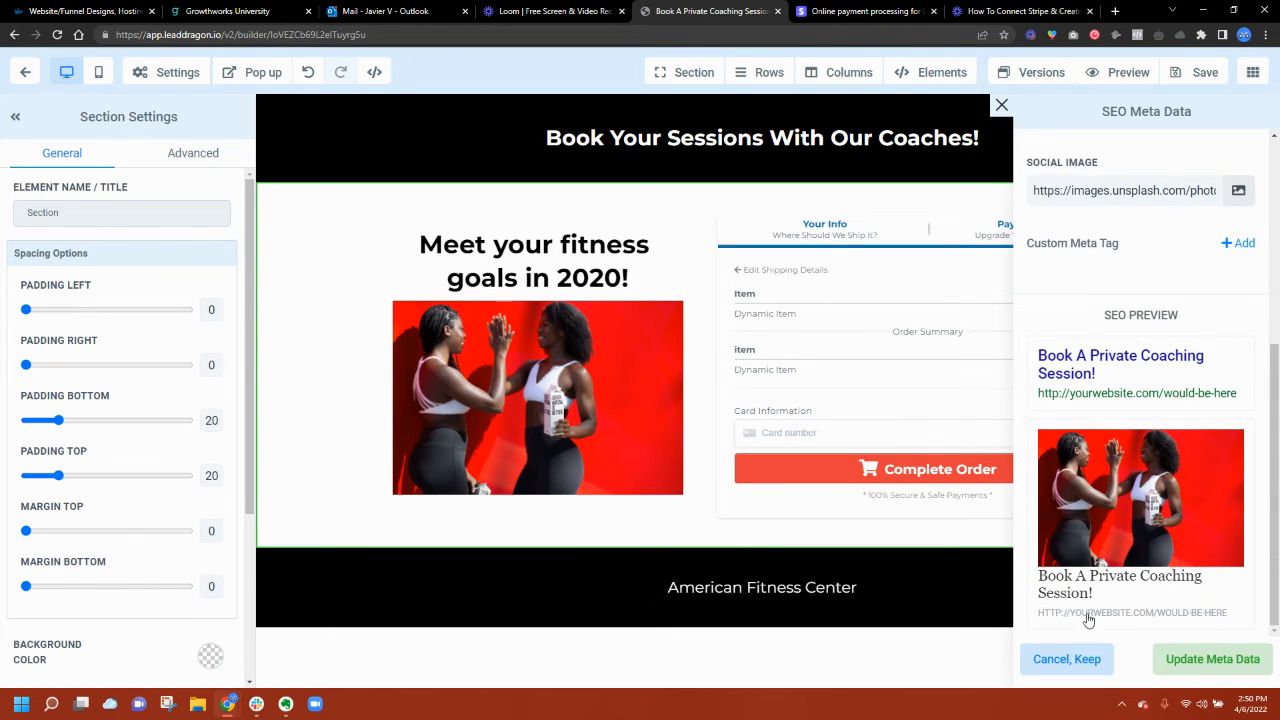
click(1181, 664)
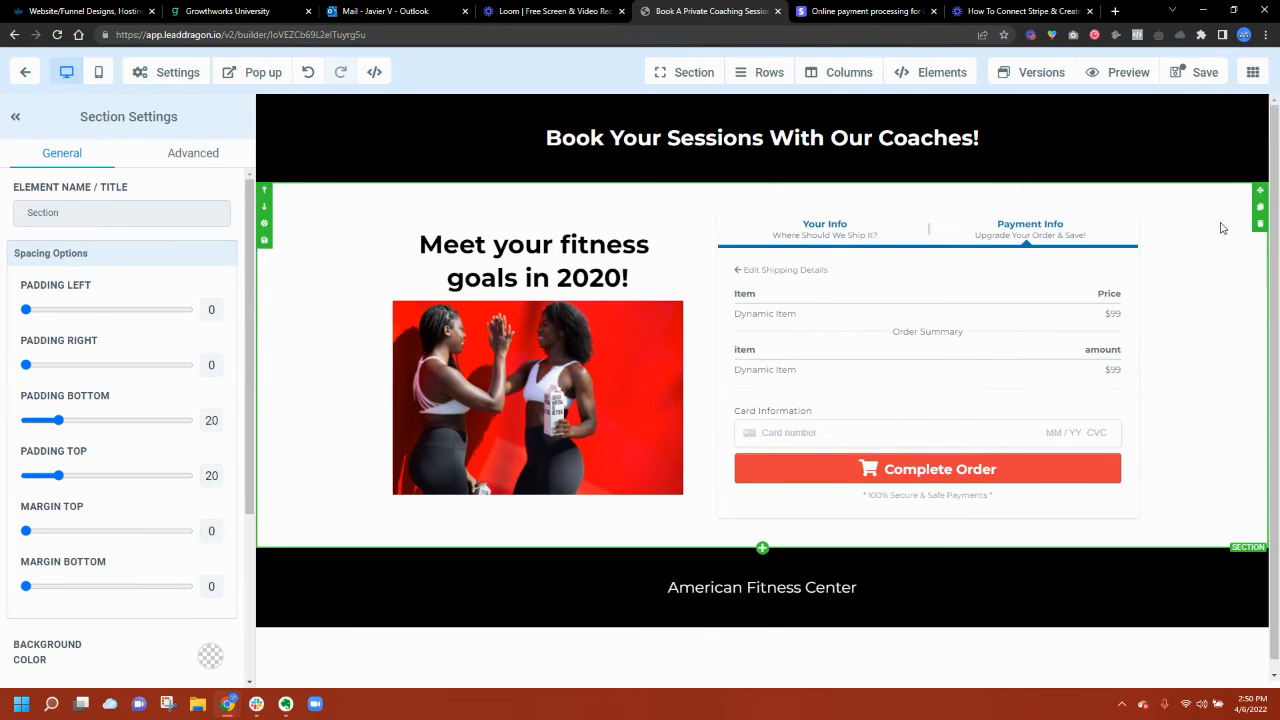
Step: Save the sales page and switch to the Thank You - Next Steps page
click(1192, 73)
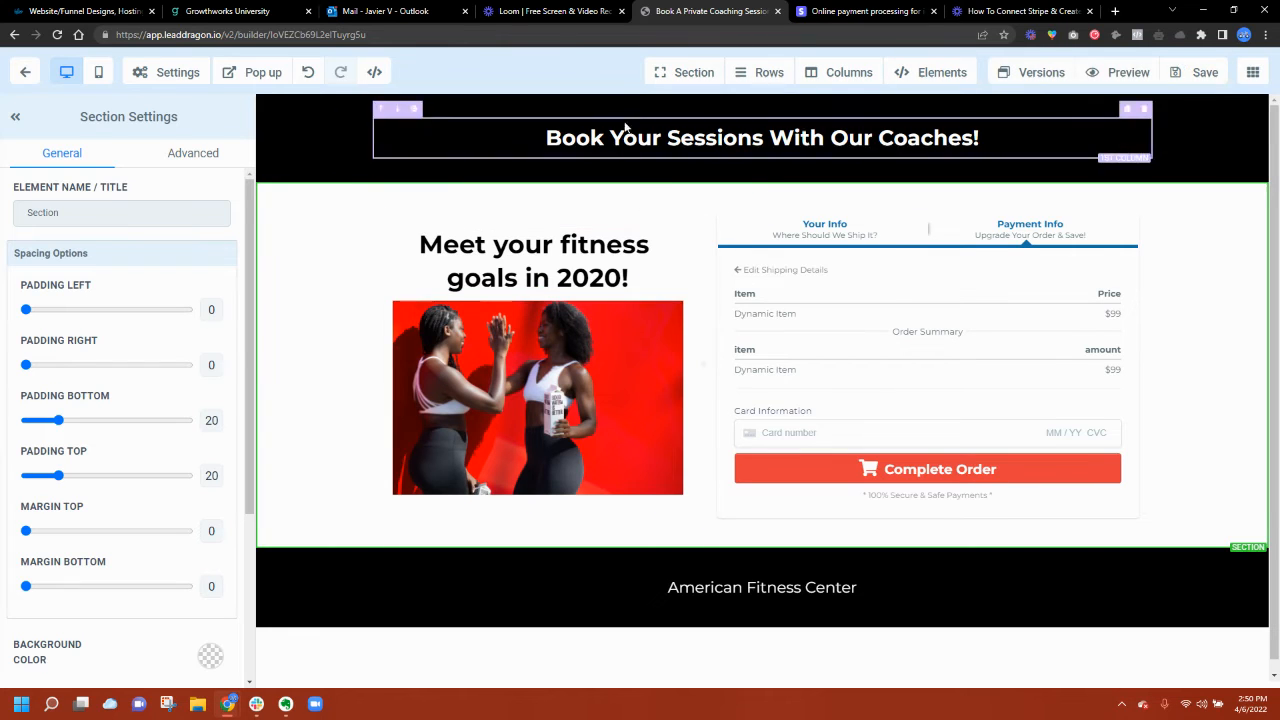
click(1245, 77)
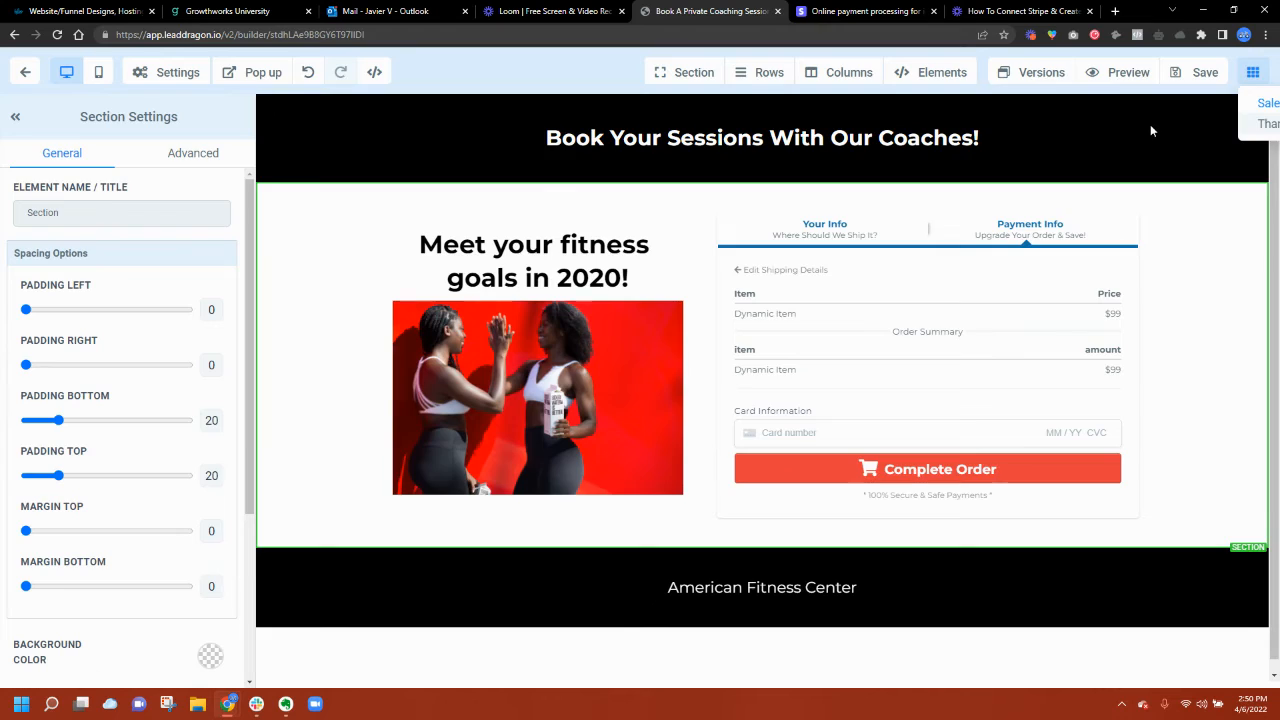
click(1151, 126)
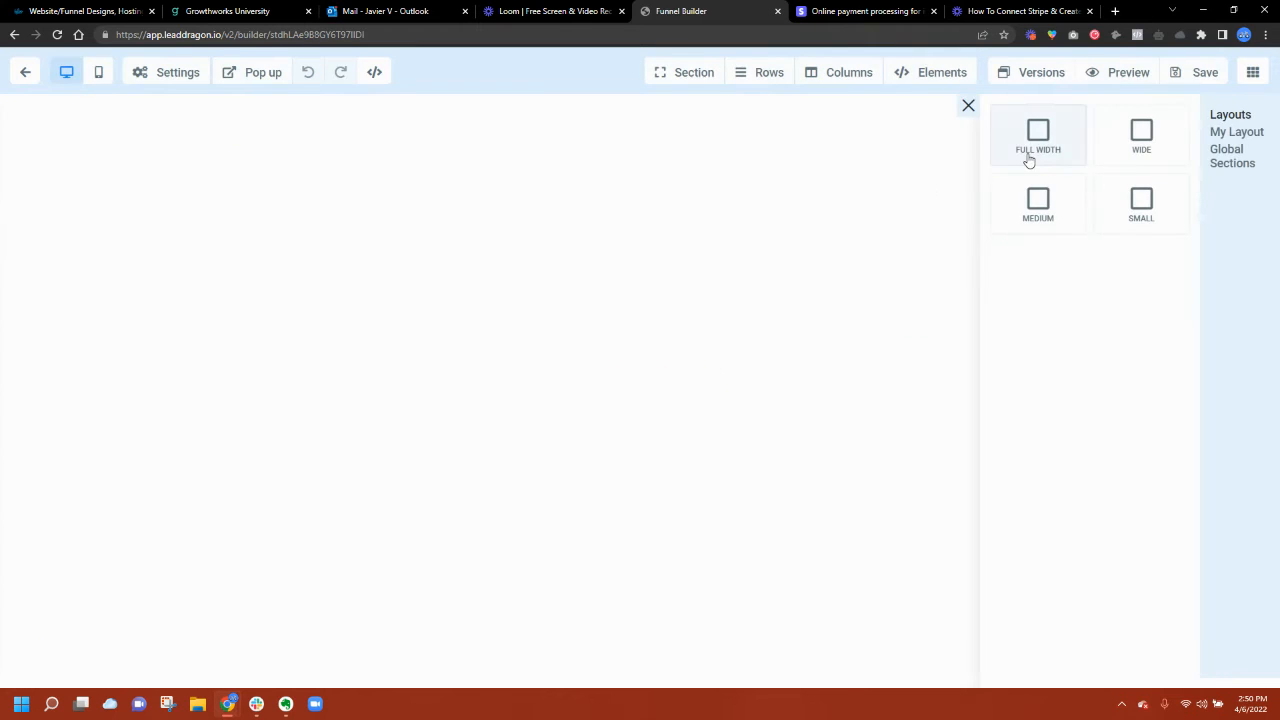
Step: Add a full-width section with a black background to the empty page
drag(1029, 158, 702, 154)
click(737, 148)
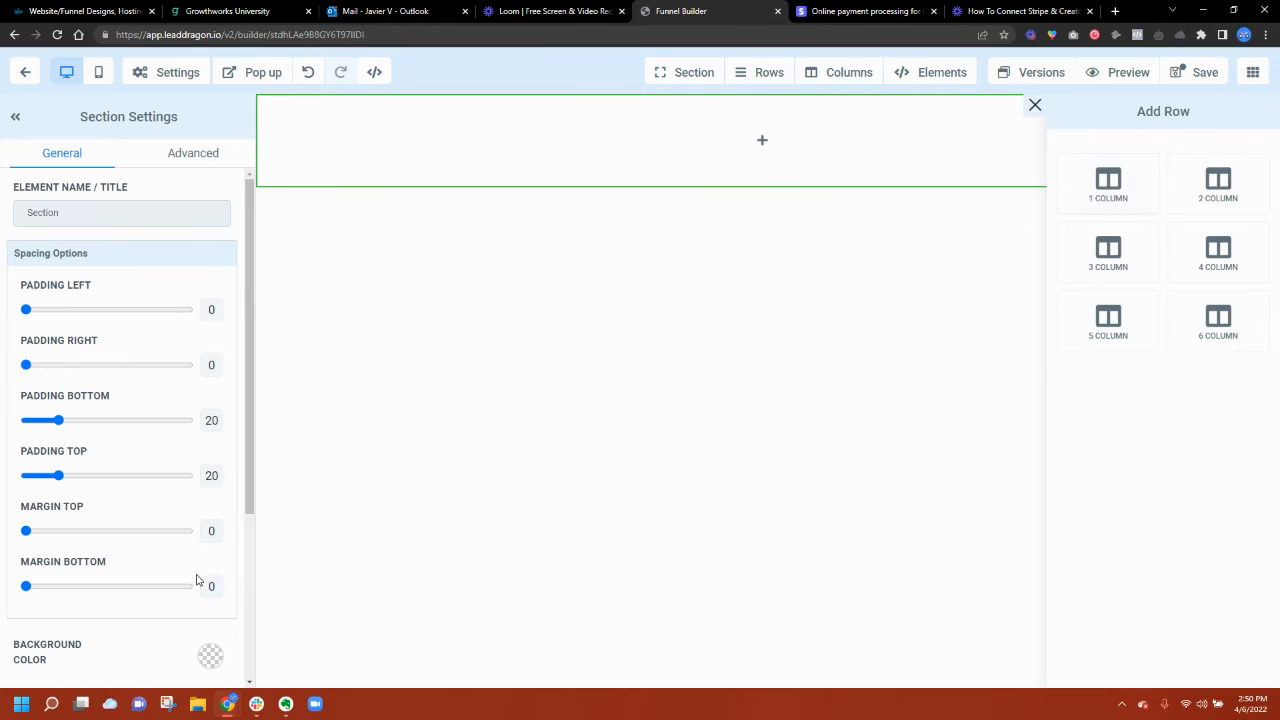
scroll(200, 569, down, 2)
click(205, 530)
click(155, 570)
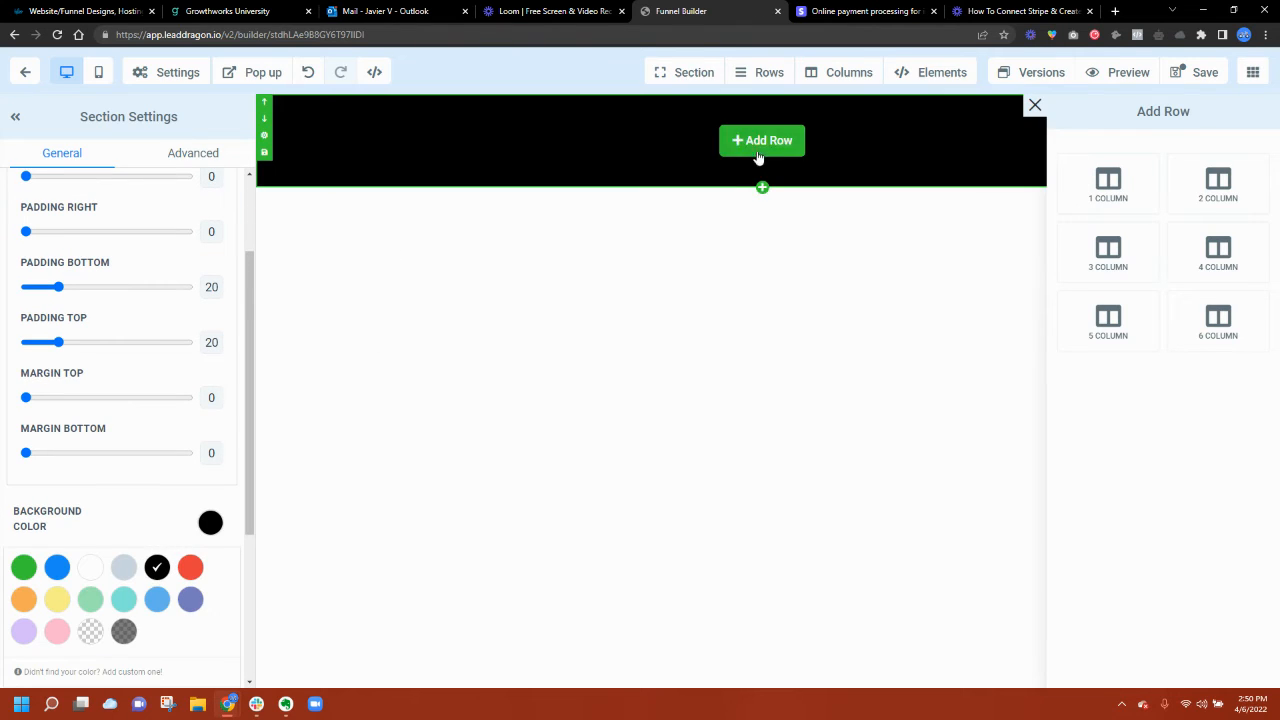
Step: Add a one-column headline reading 'Thank you for booking a session!' plus the scheduling follow-up line
click(762, 187)
click(770, 234)
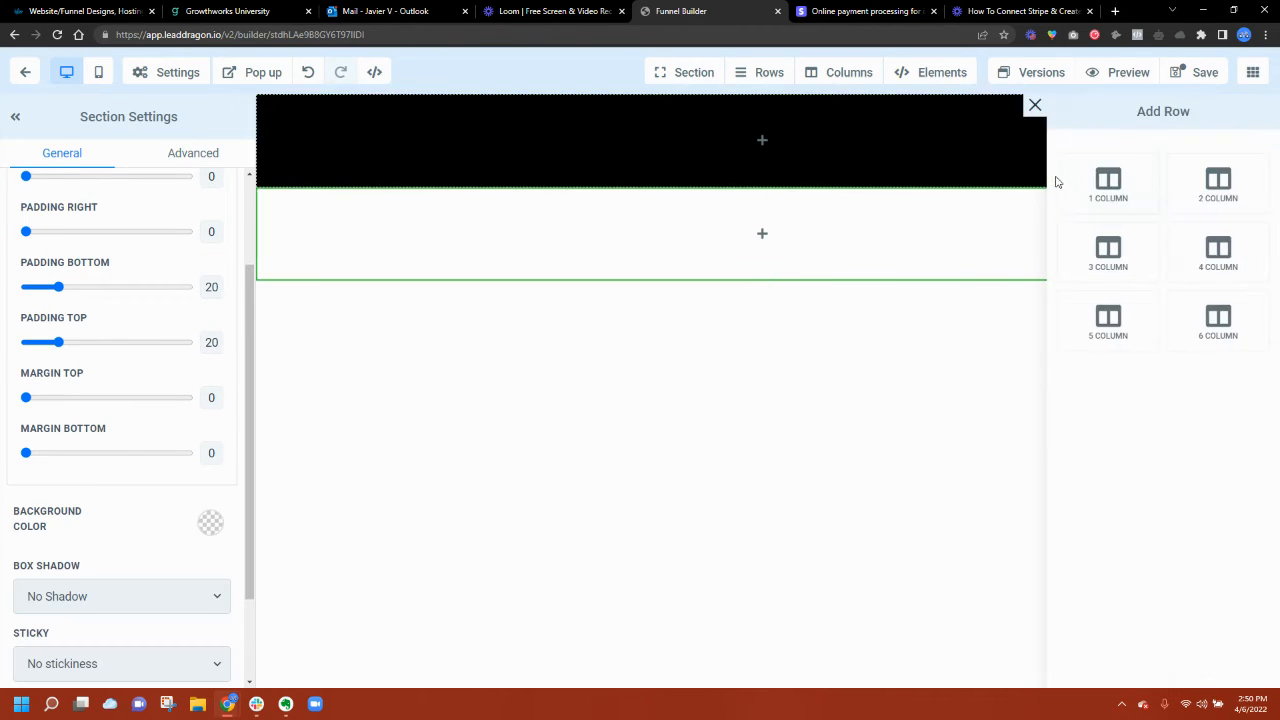
click(1100, 185)
click(1030, 218)
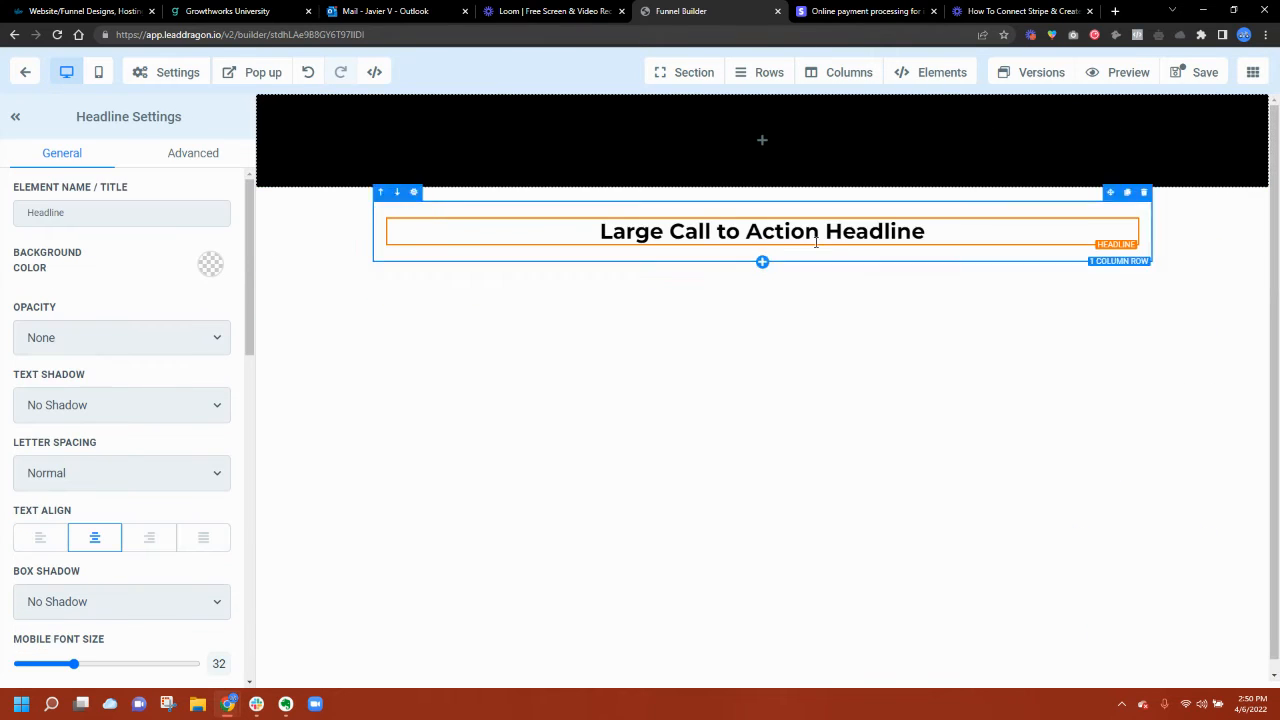
triple_click(816, 238)
text(Thank)
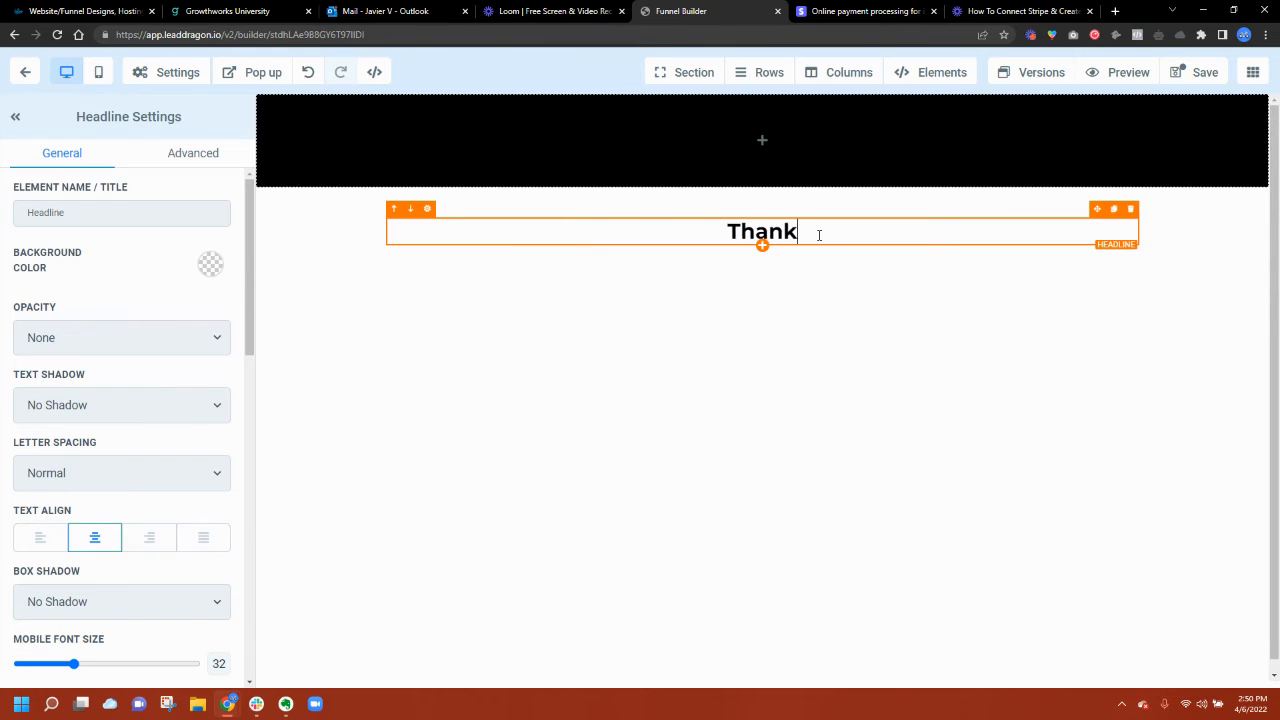
text( you for bookin)
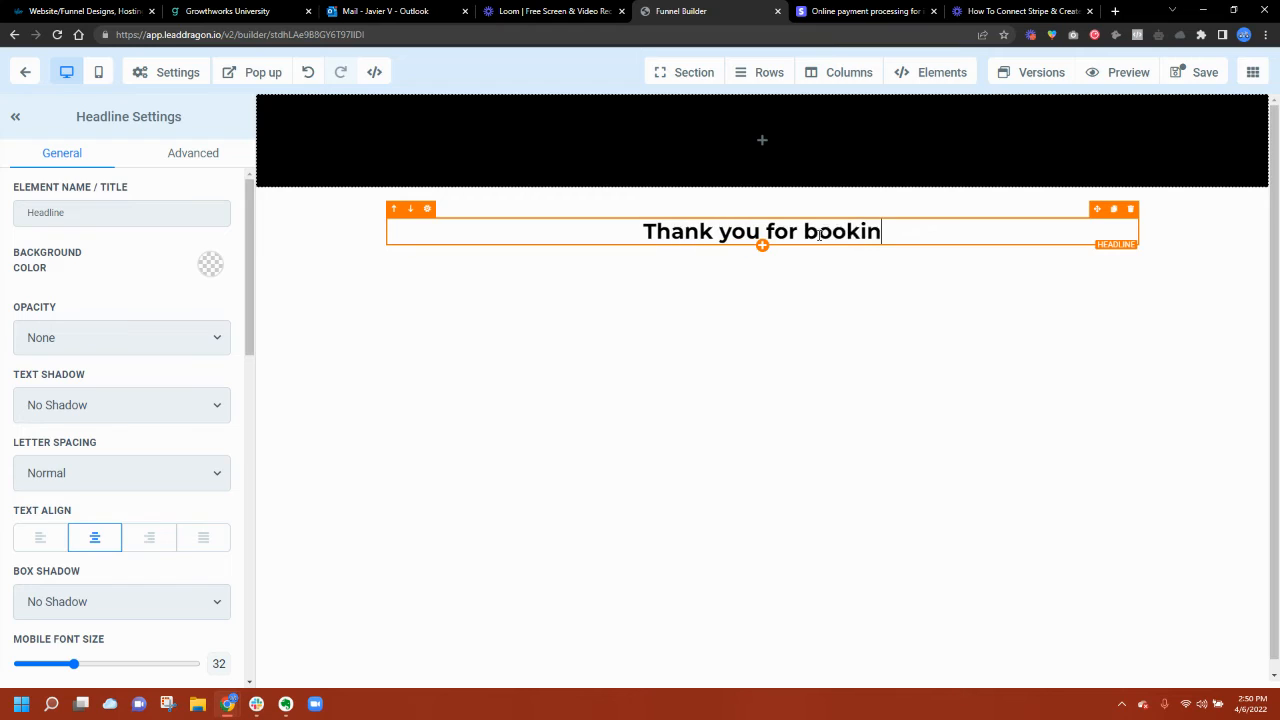
text(g a sess)
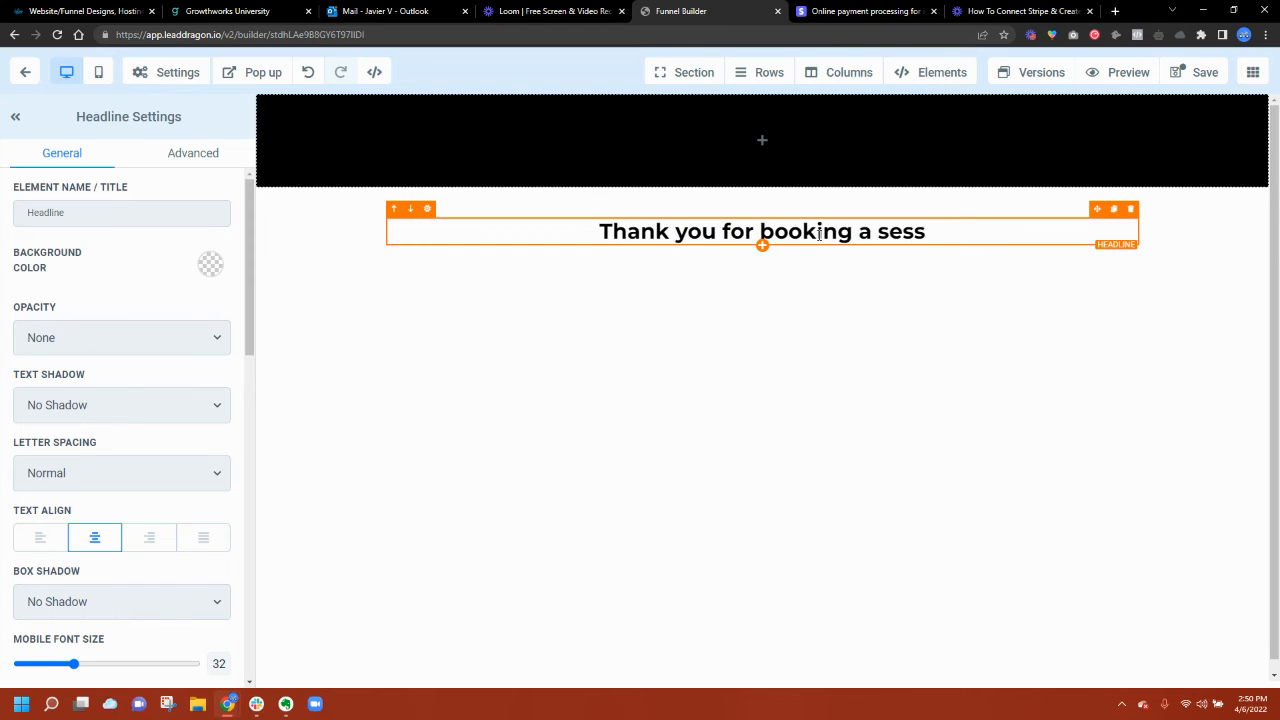
text(ion!)
key(Return)
key(Return)
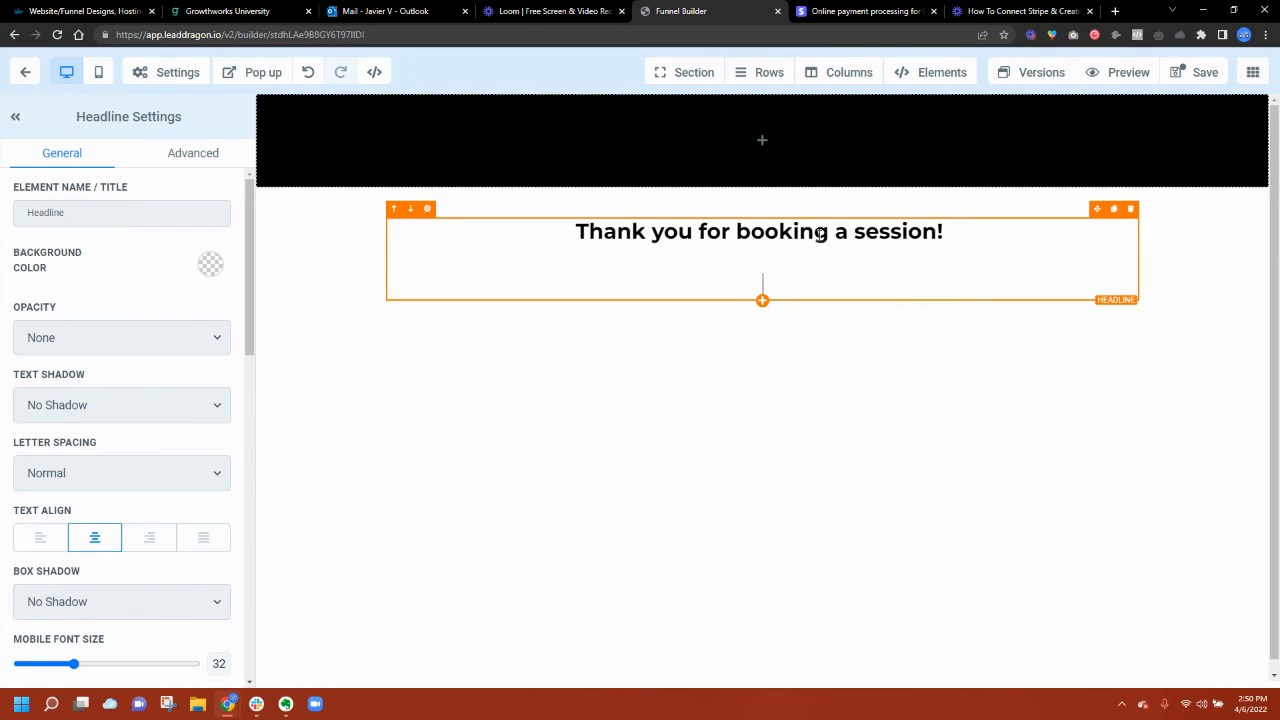
text(Our team will )
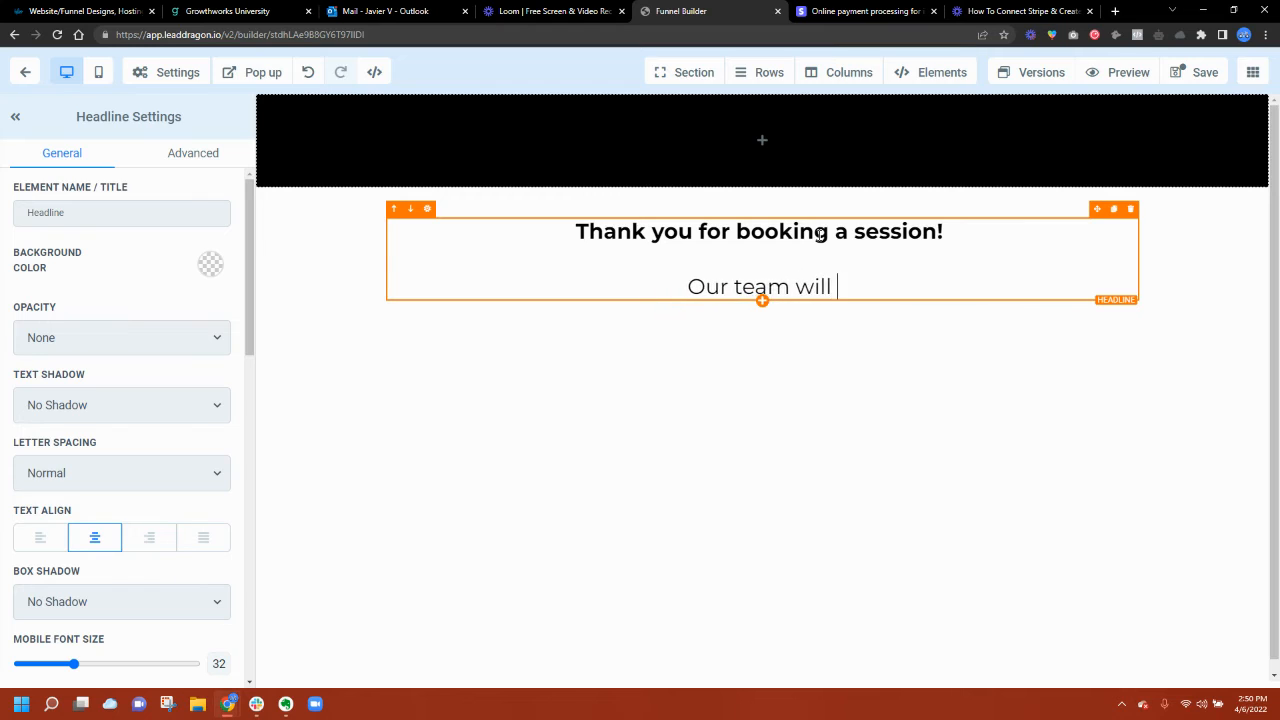
text(be reaching out to )
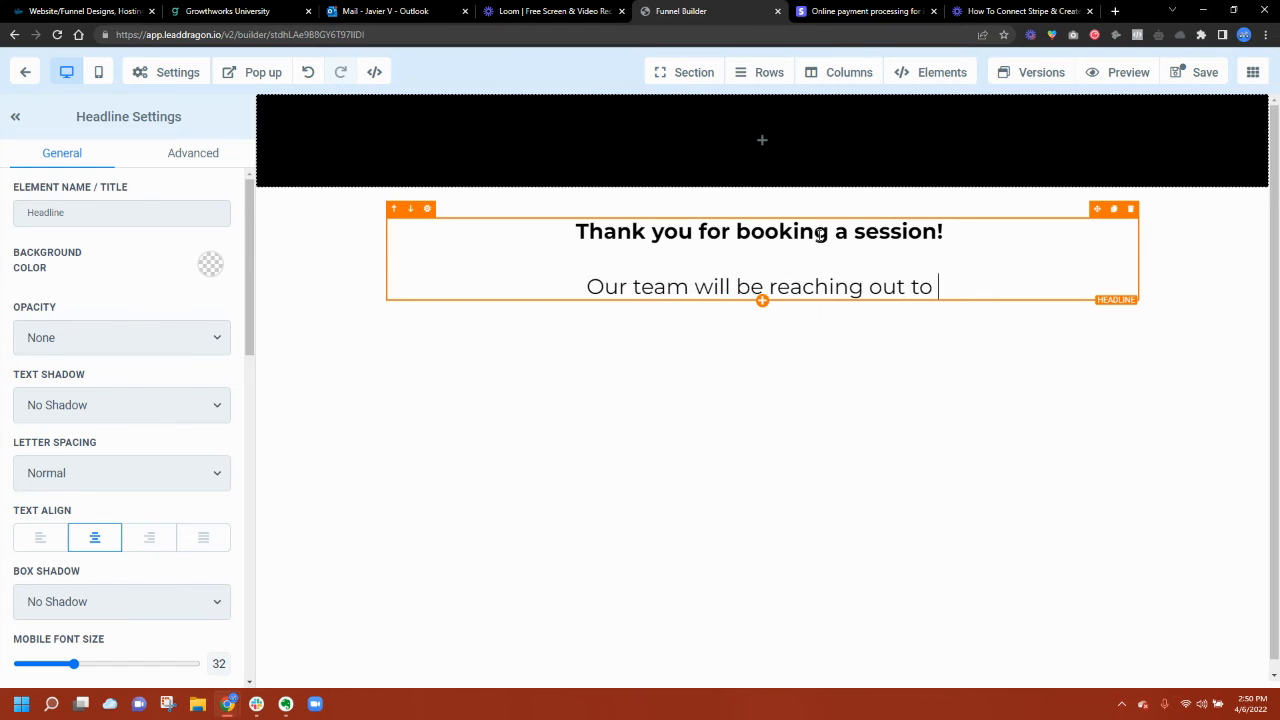
text(you soon to schedule.)
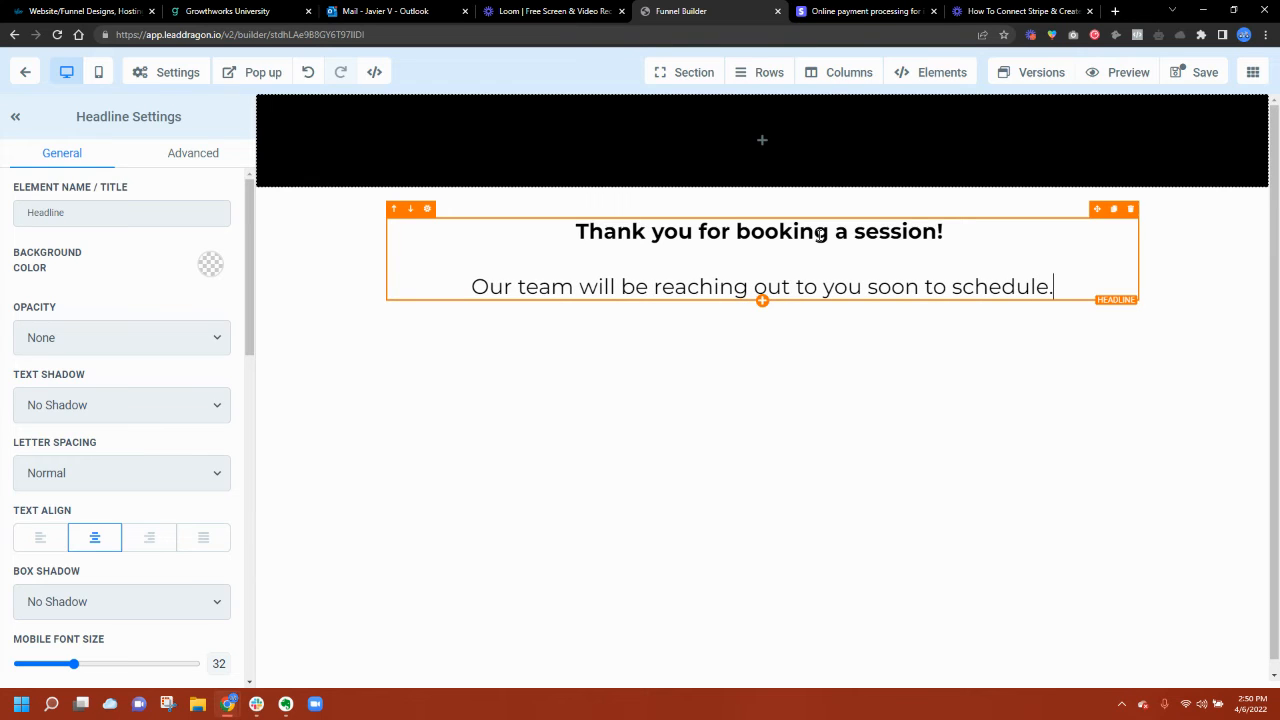
Step: Set the black section's top and bottom padding to 0
click(385, 160)
drag(51, 427, 8, 432)
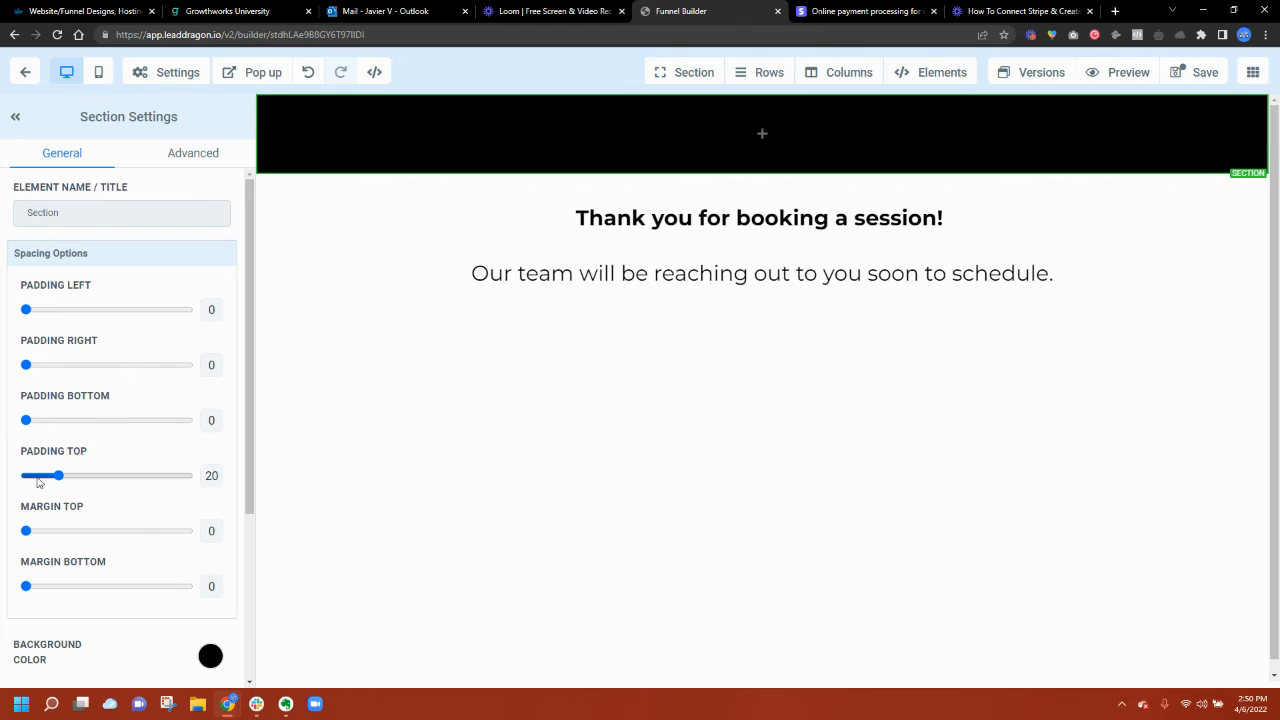
drag(37, 483, 4, 493)
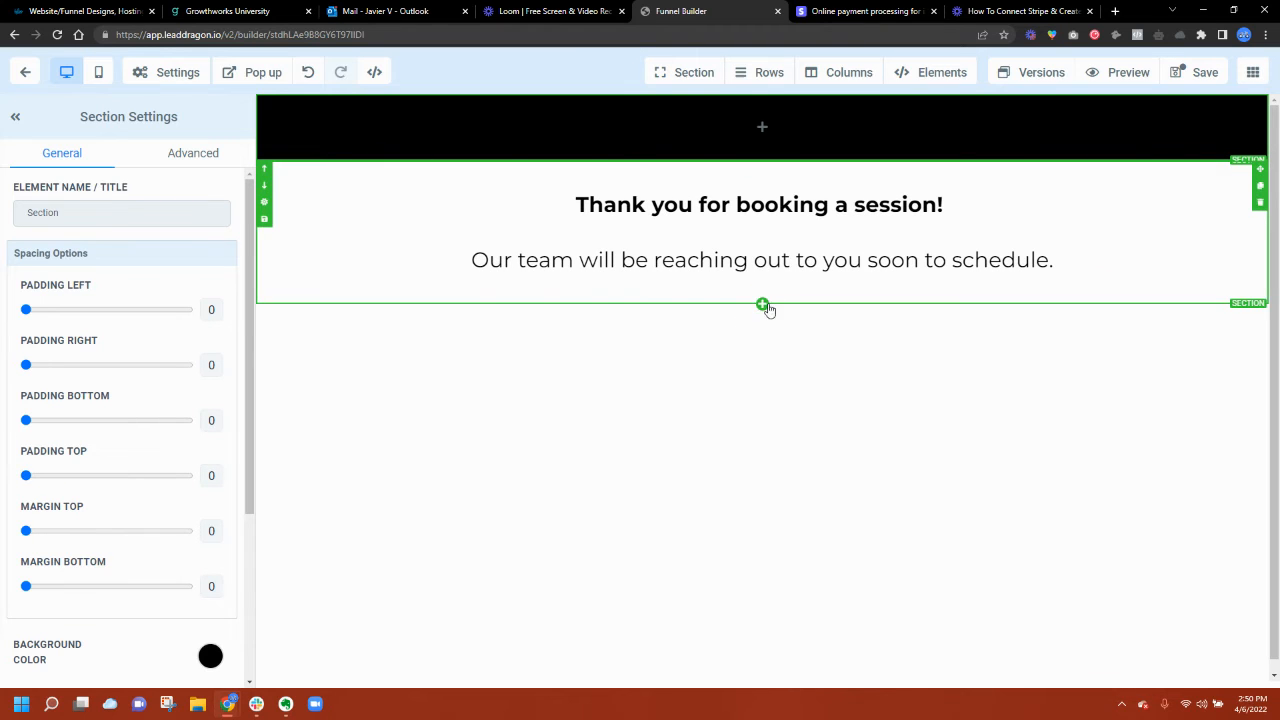
Step: Add an image element and move it above the thank-you headline
click(763, 305)
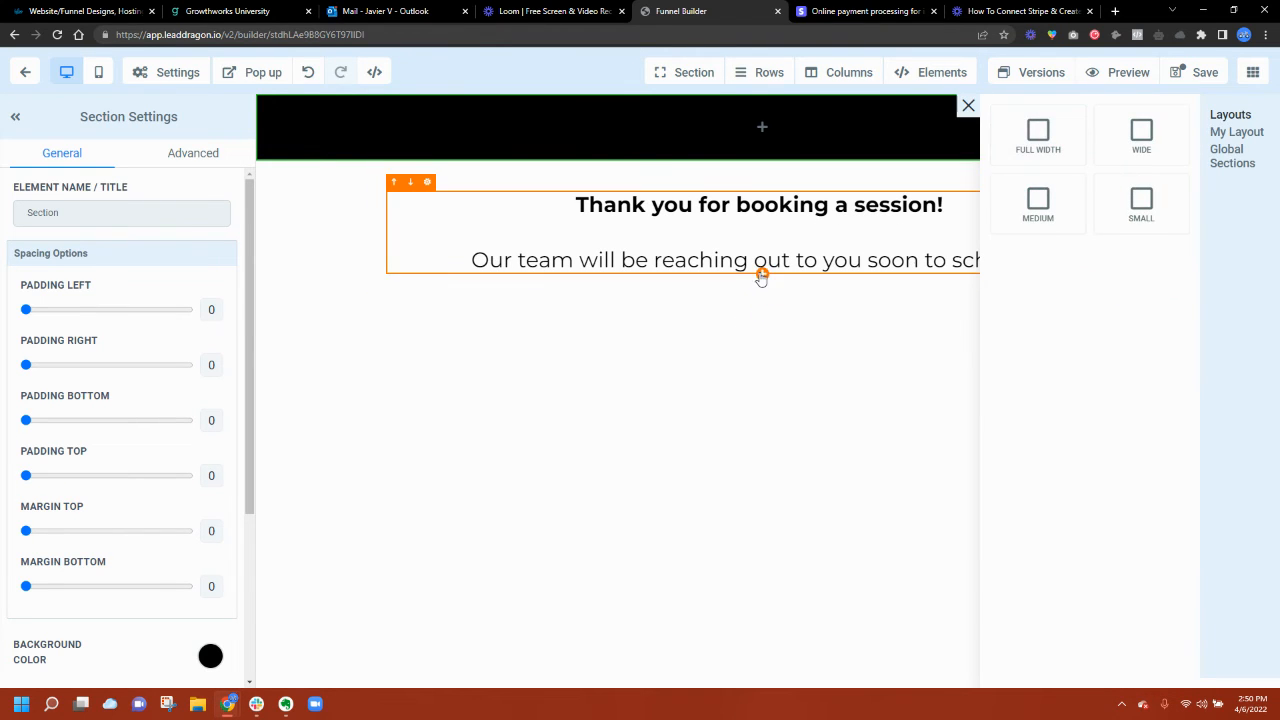
click(762, 278)
click(1137, 488)
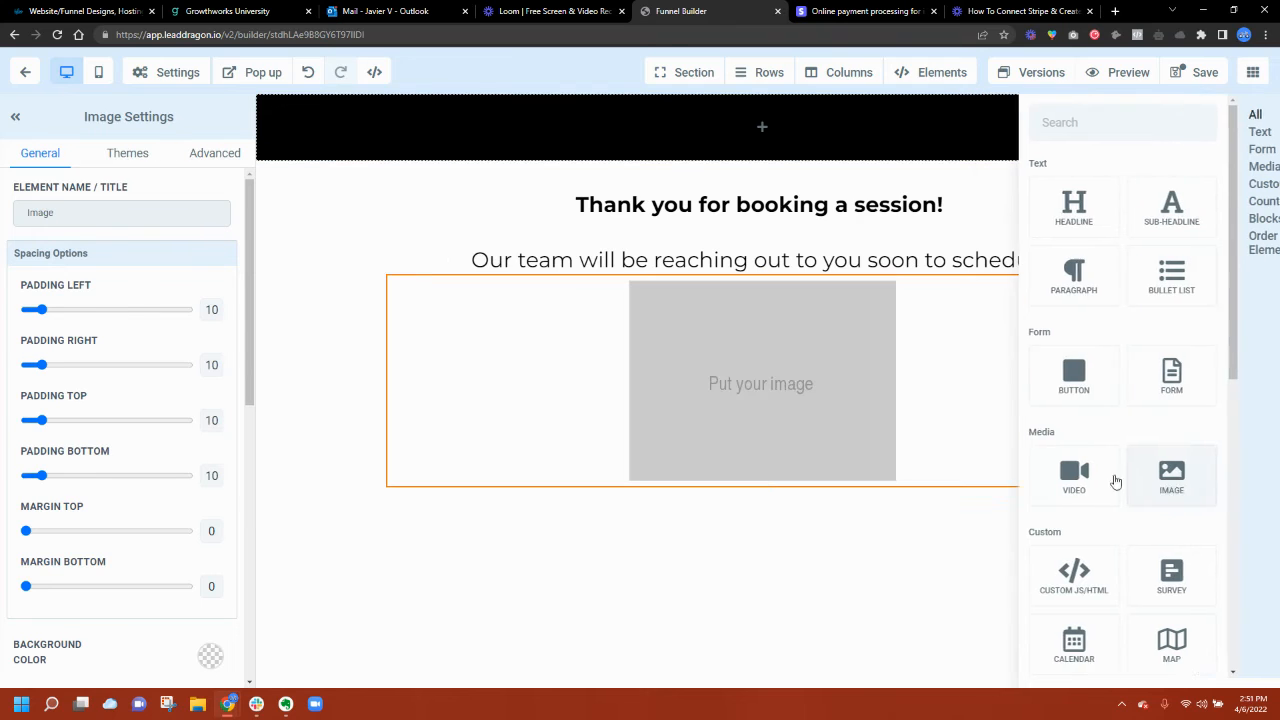
click(394, 266)
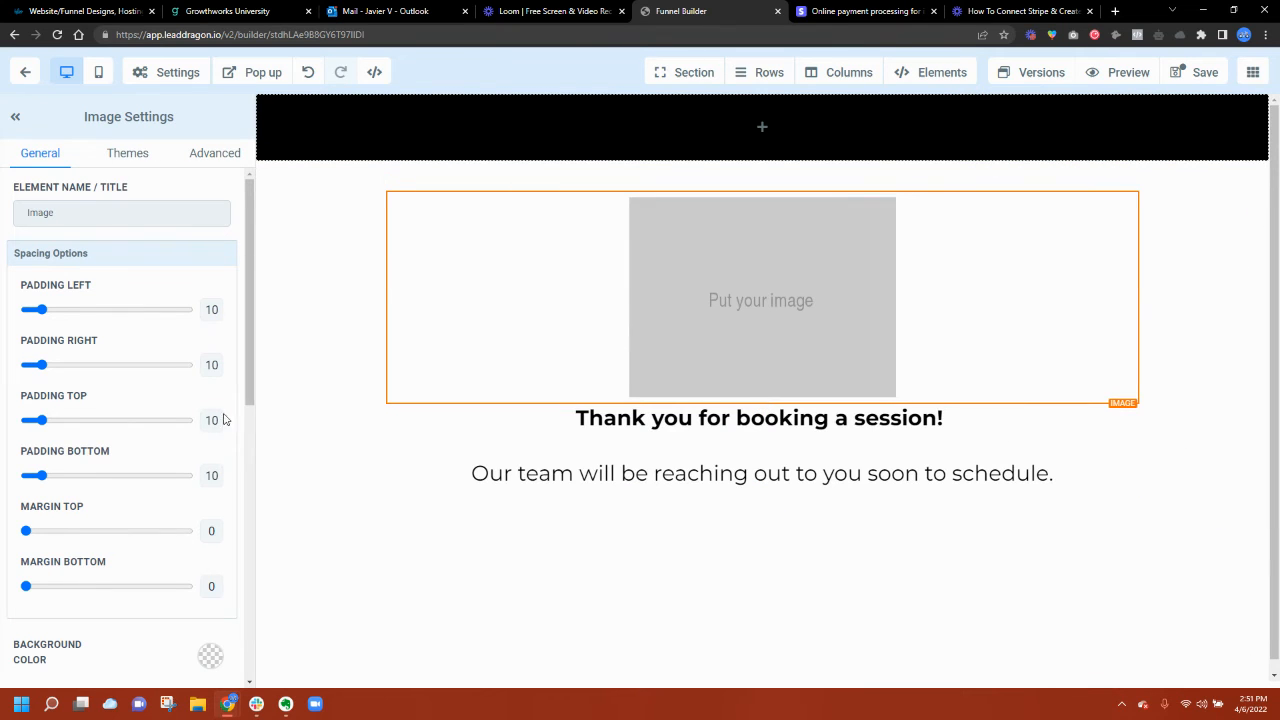
scroll(222, 416, down, 5)
Step: Fill the image with the white gym interior photo from an Unsplash 'gym' search
click(205, 366)
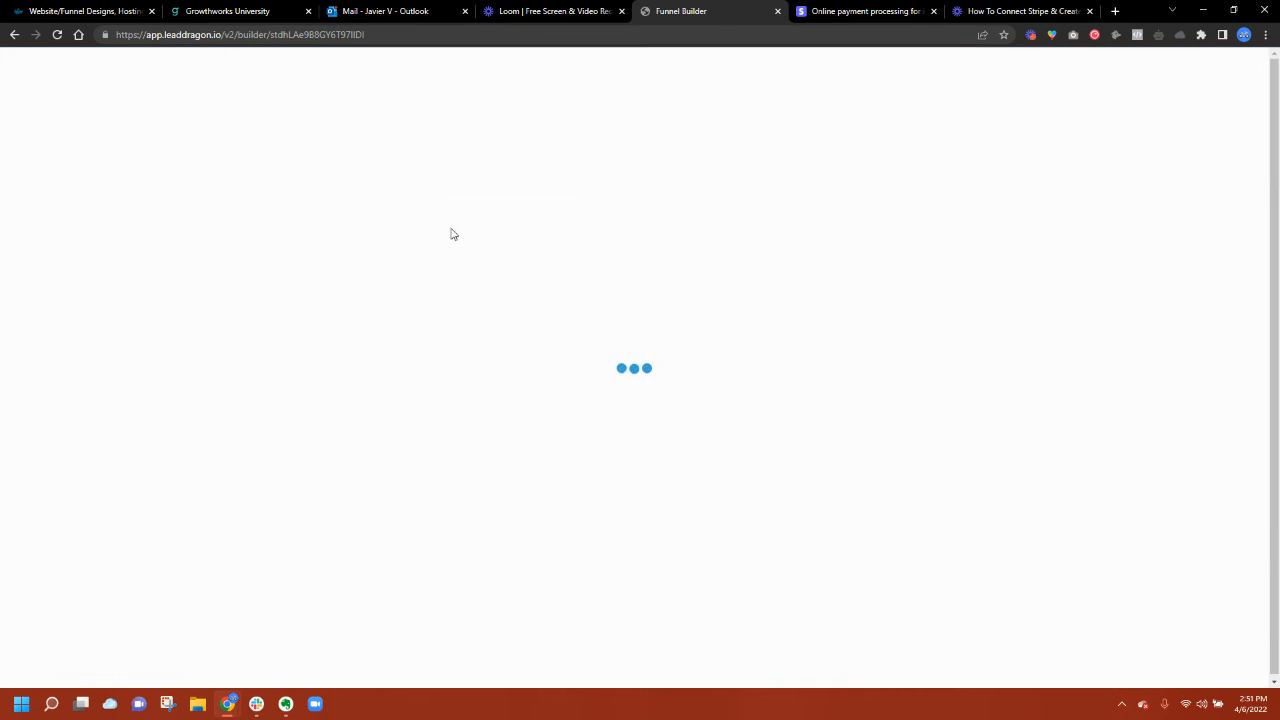
click(807, 83)
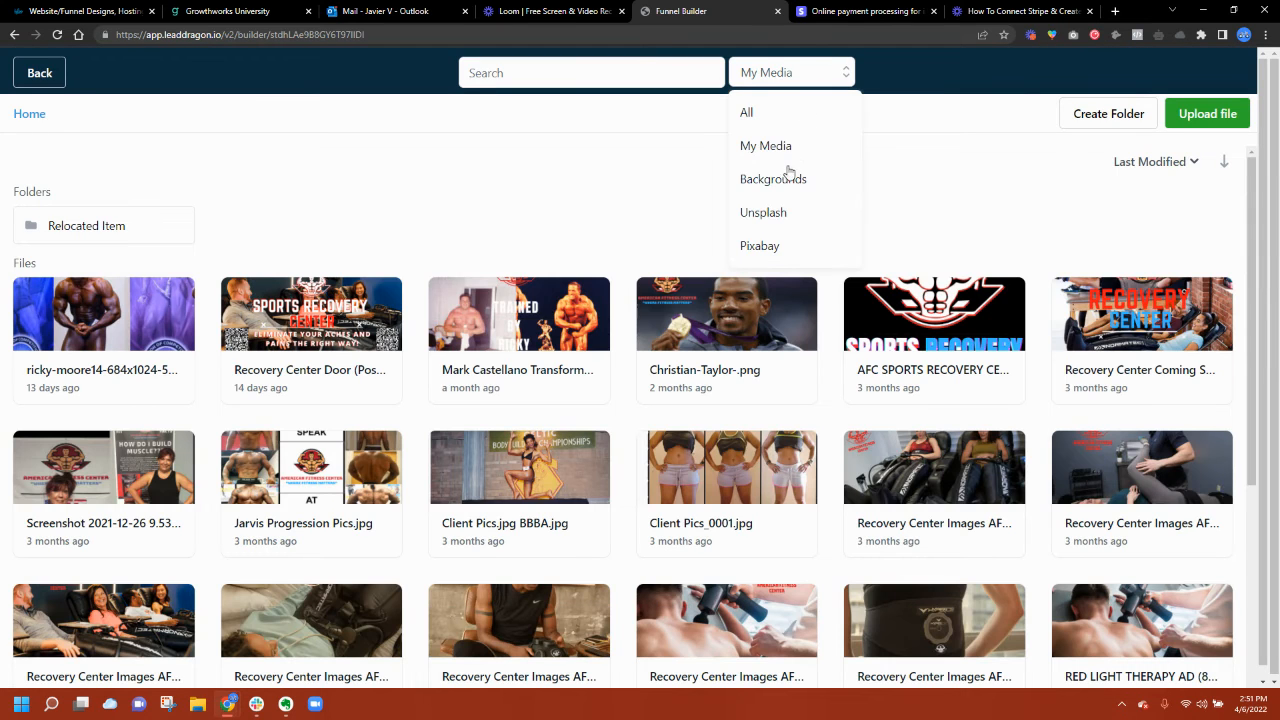
click(763, 212)
click(599, 72)
text(gym)
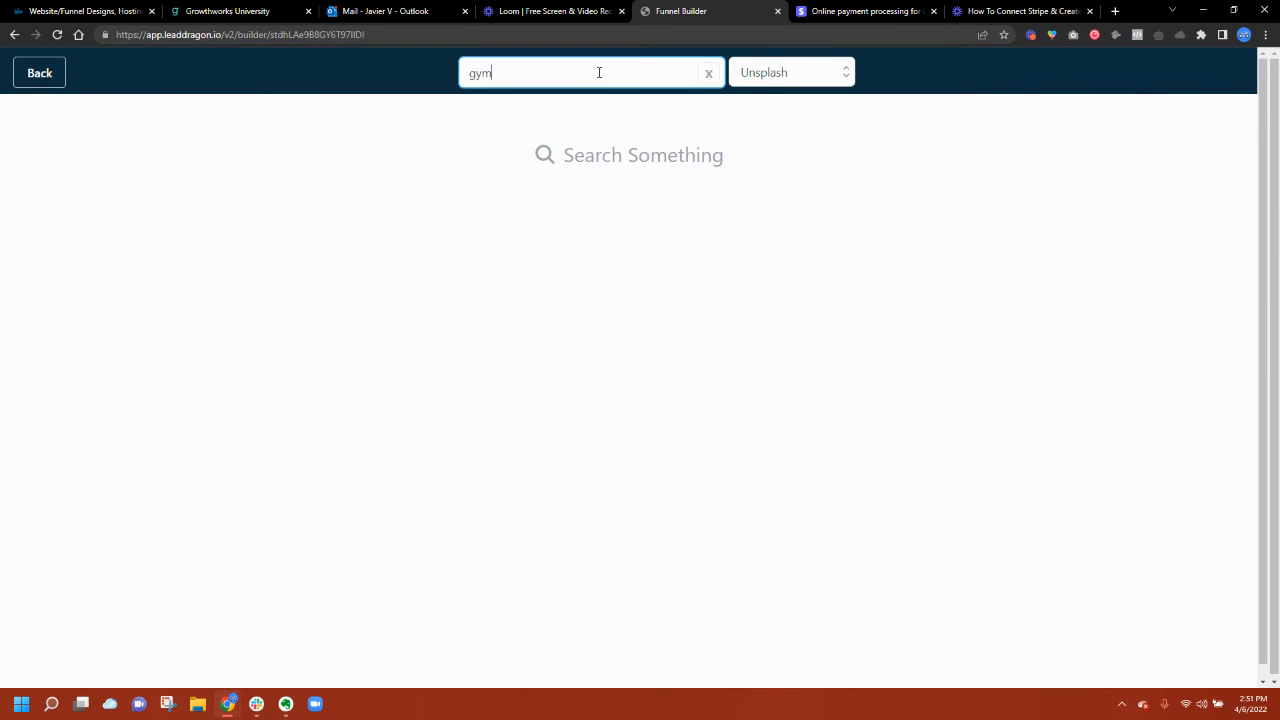
key(Return)
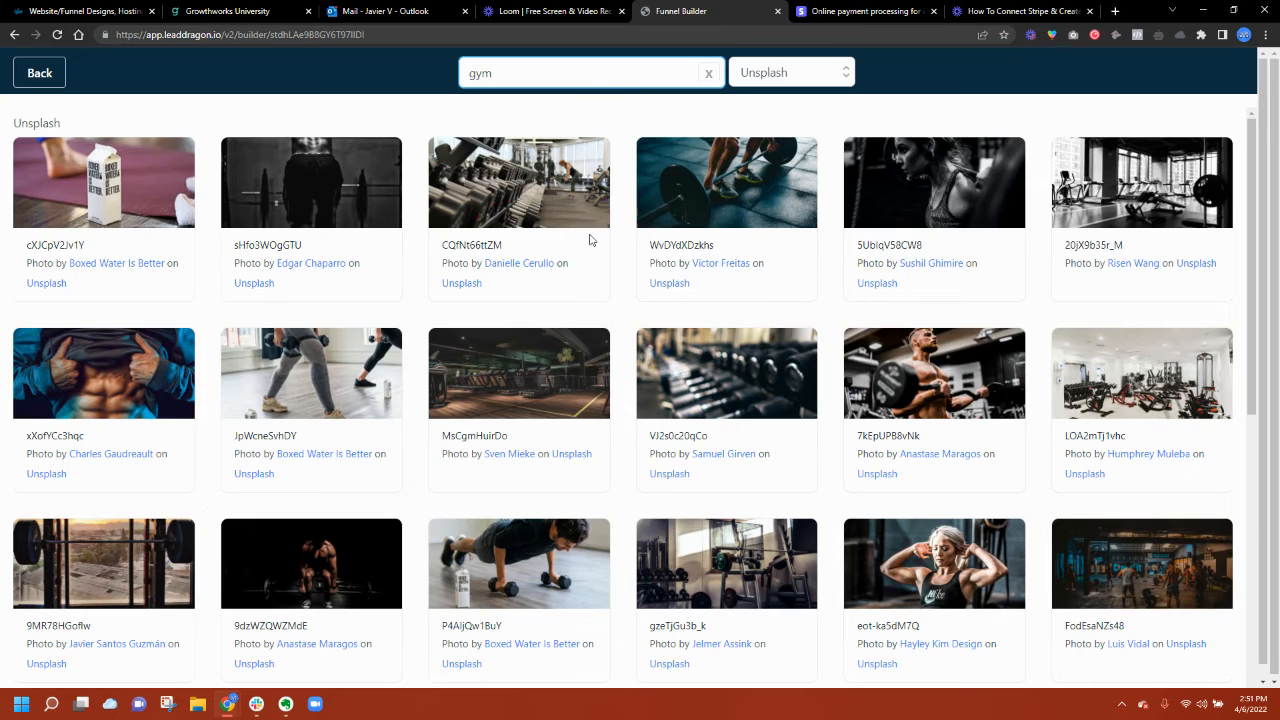
click(1160, 388)
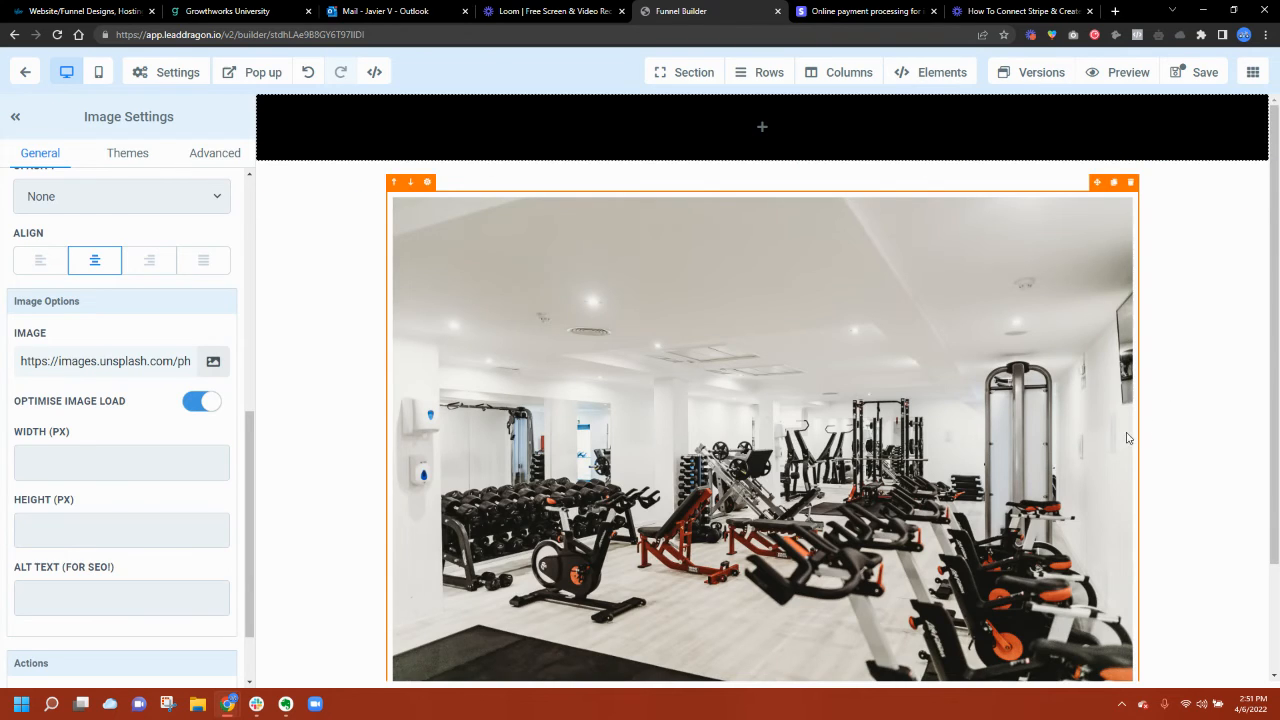
Step: Move the headline and message row above the gym image
click(1234, 396)
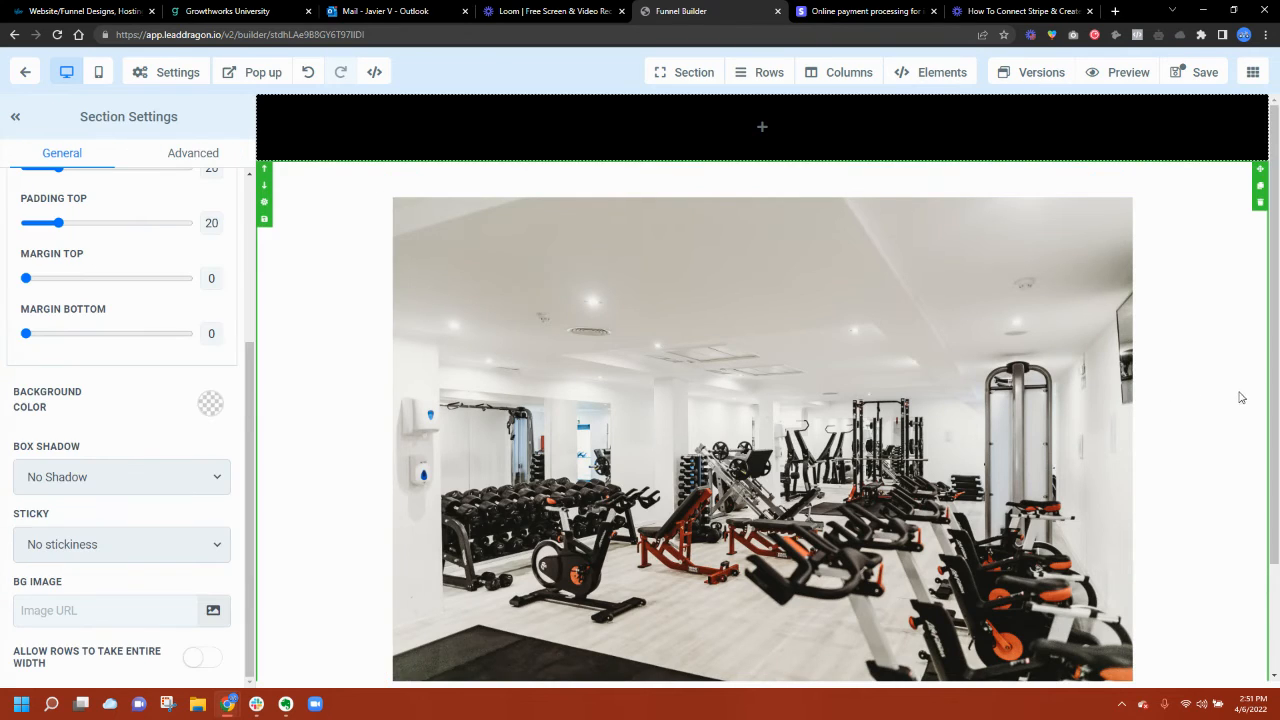
scroll(1200, 410, down, 2)
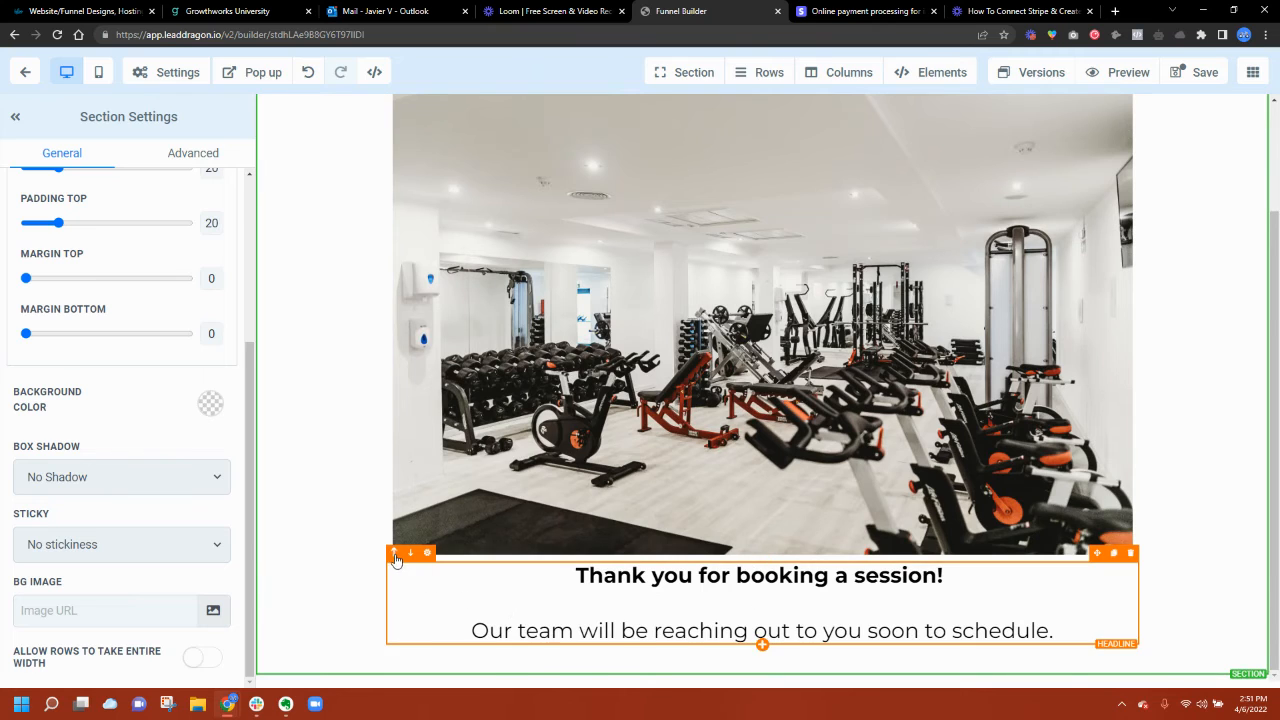
click(394, 553)
click(1210, 405)
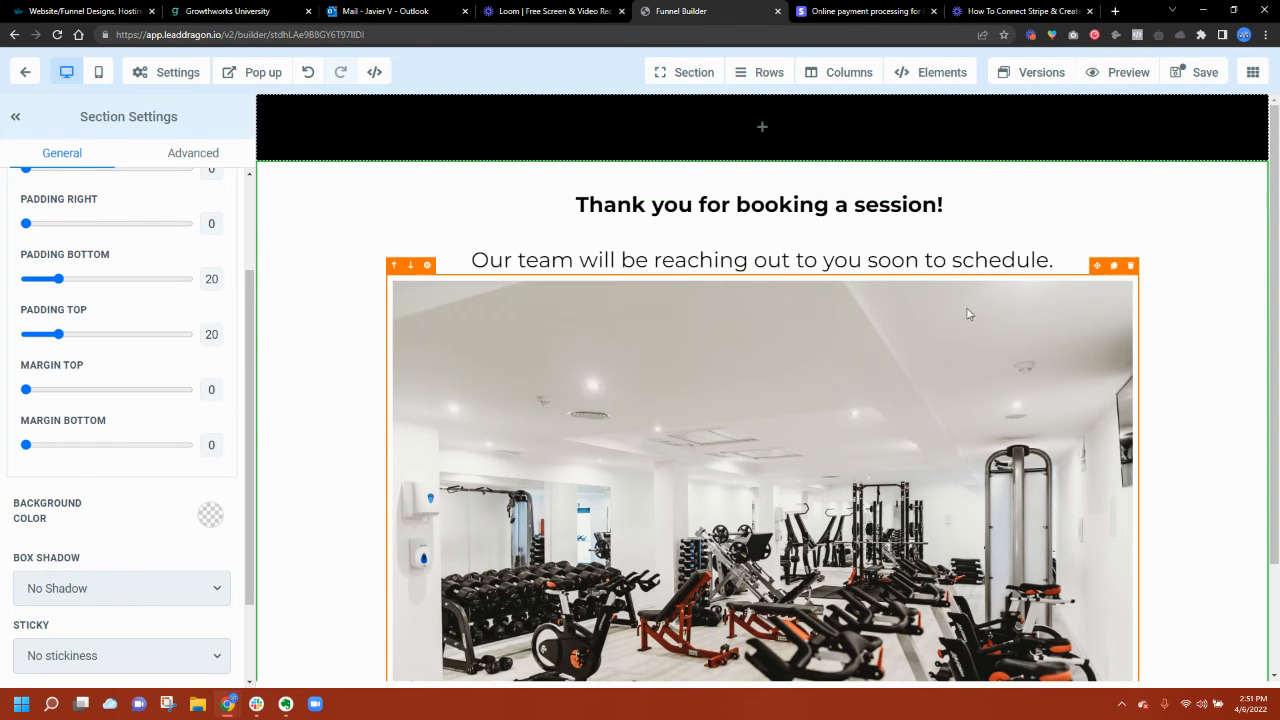
Step: Save the thank-you page with SEO title 'Thank You' and return to the funnel overview
click(1207, 73)
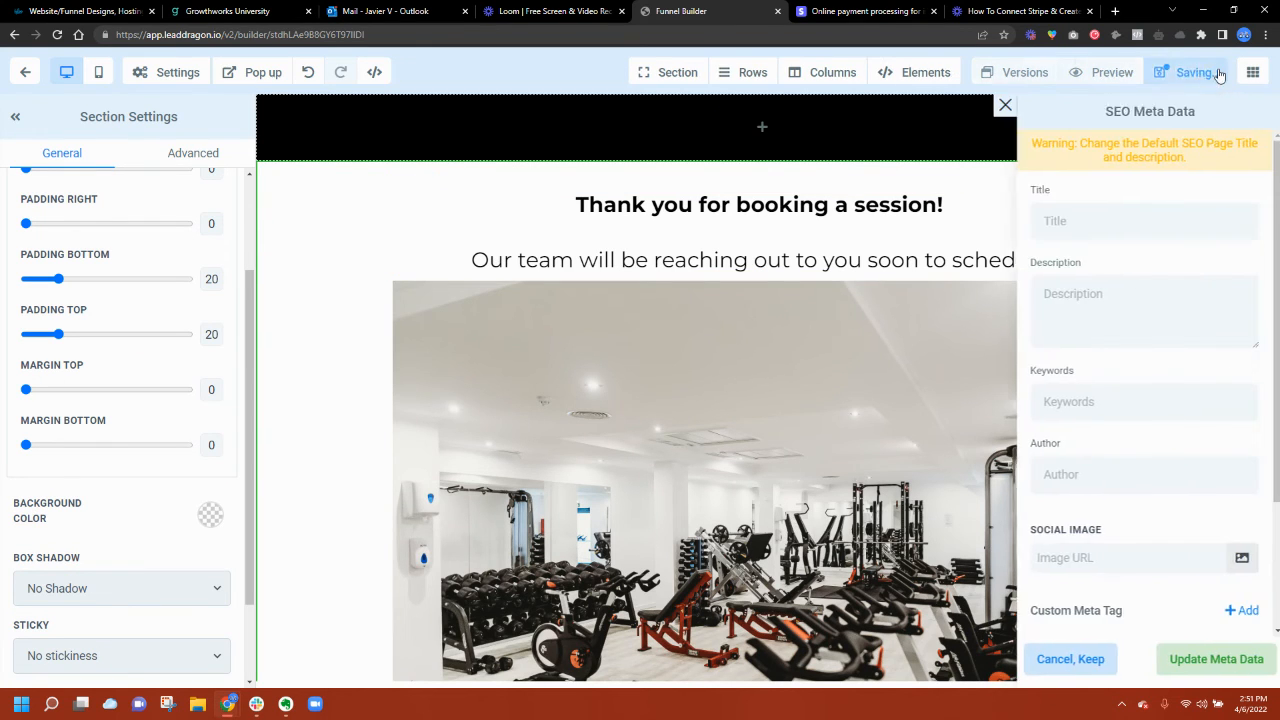
click(1107, 228)
text(Thank You)
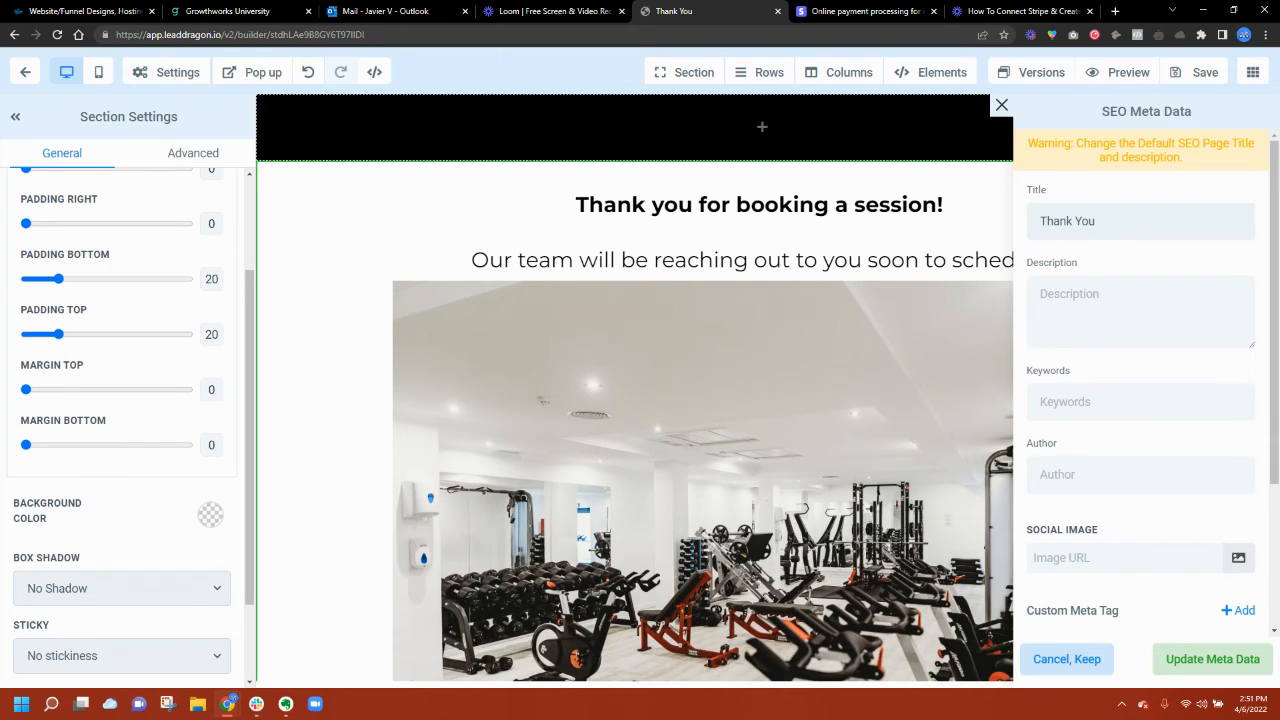
scroll(1223, 491, down, 3)
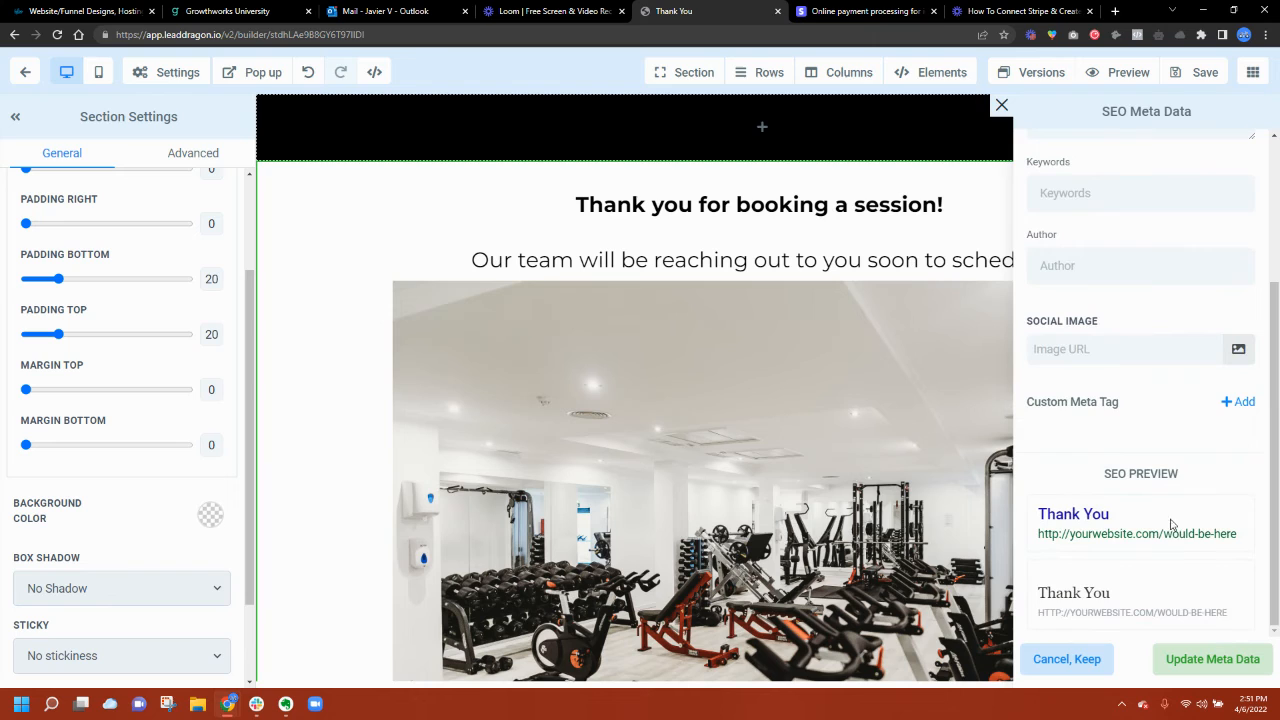
click(1200, 661)
click(1193, 72)
click(1252, 74)
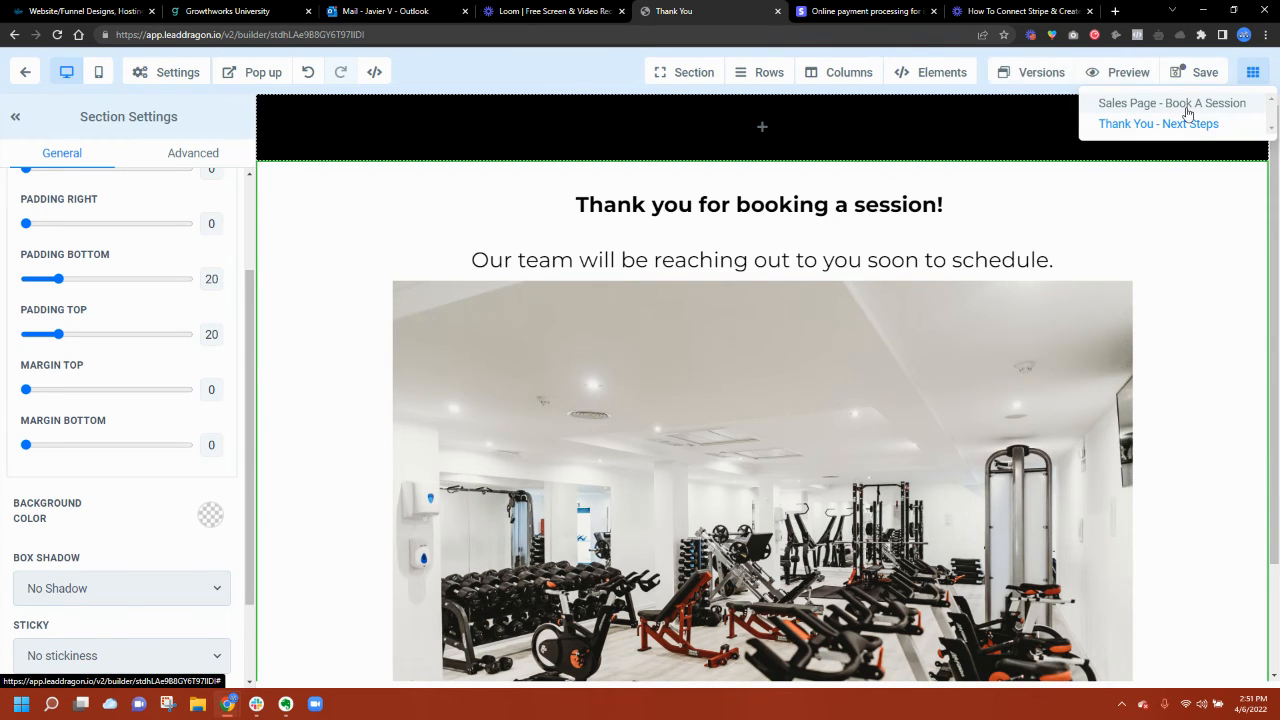
click(20, 78)
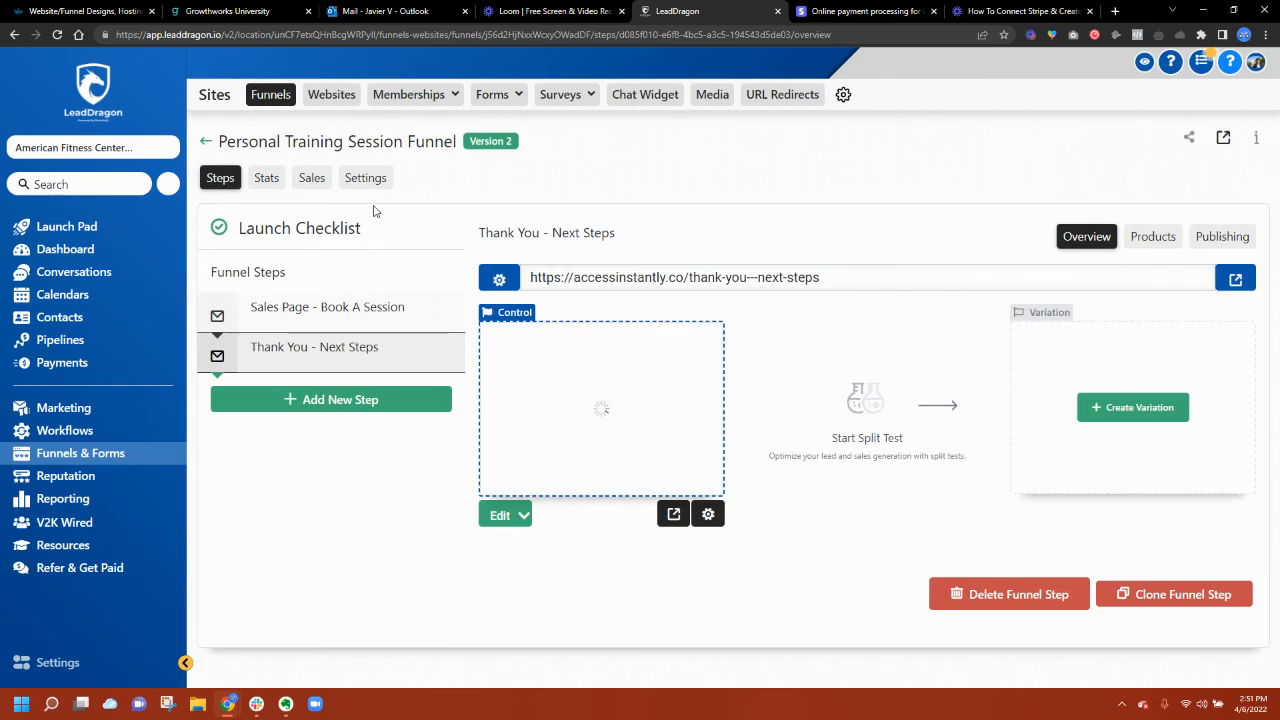
Step: Test the live sales page by submitting step one with saved details and an email address
click(405, 310)
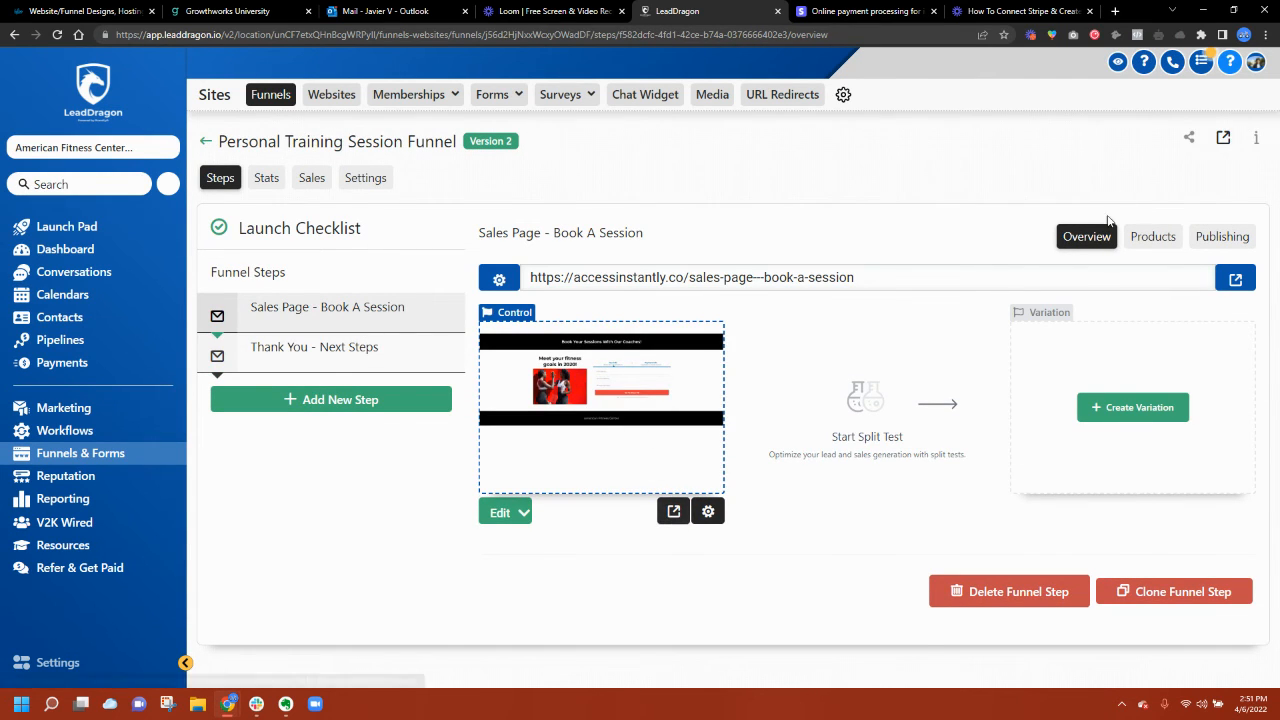
click(1235, 279)
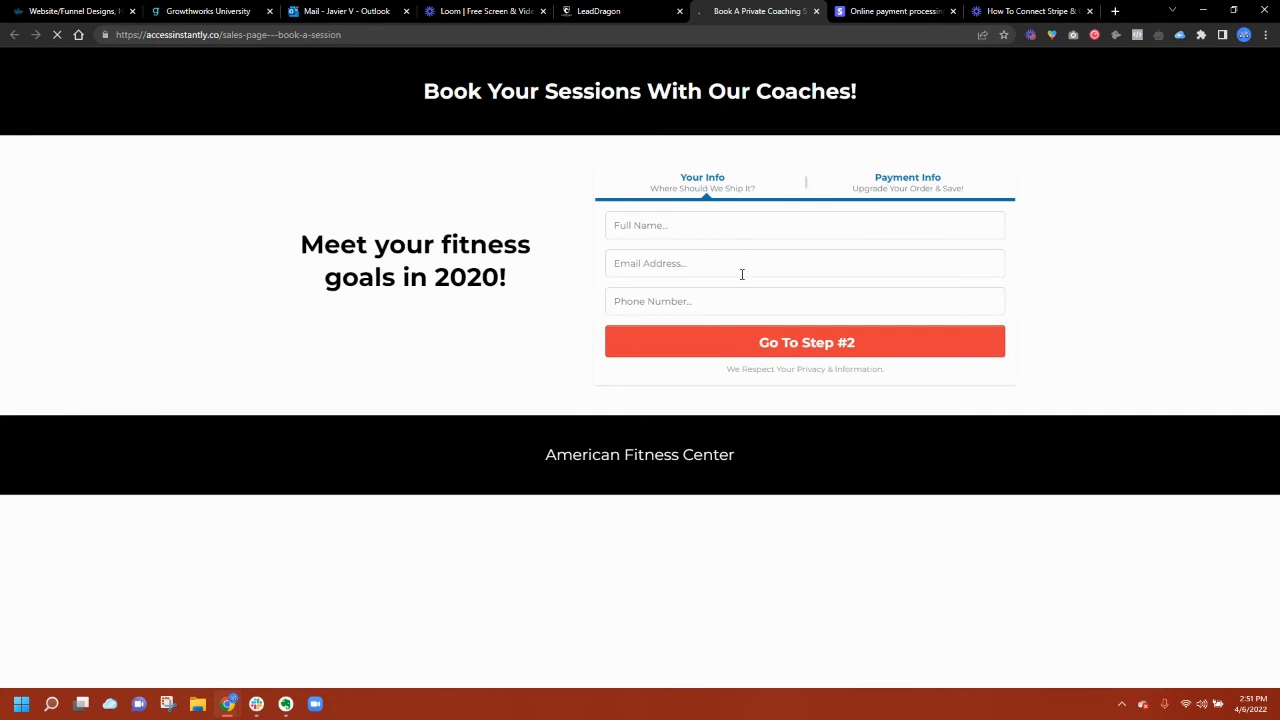
click(690, 236)
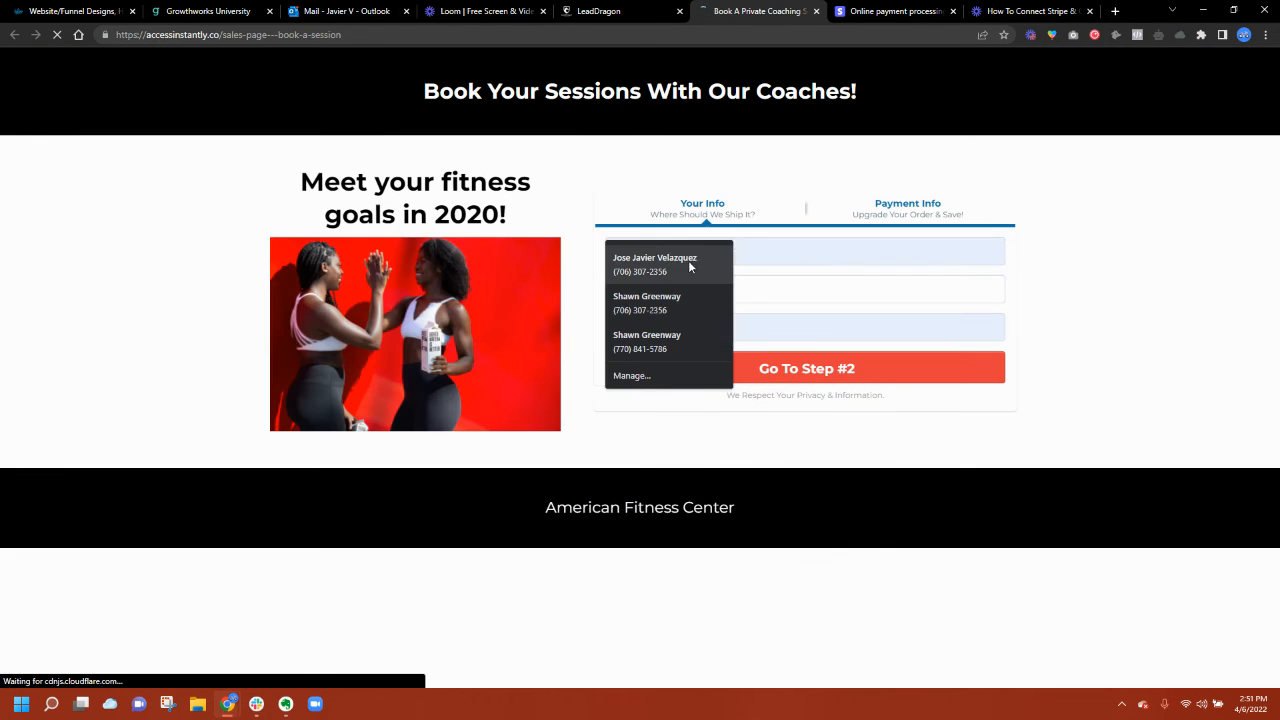
click(689, 262)
click(703, 290)
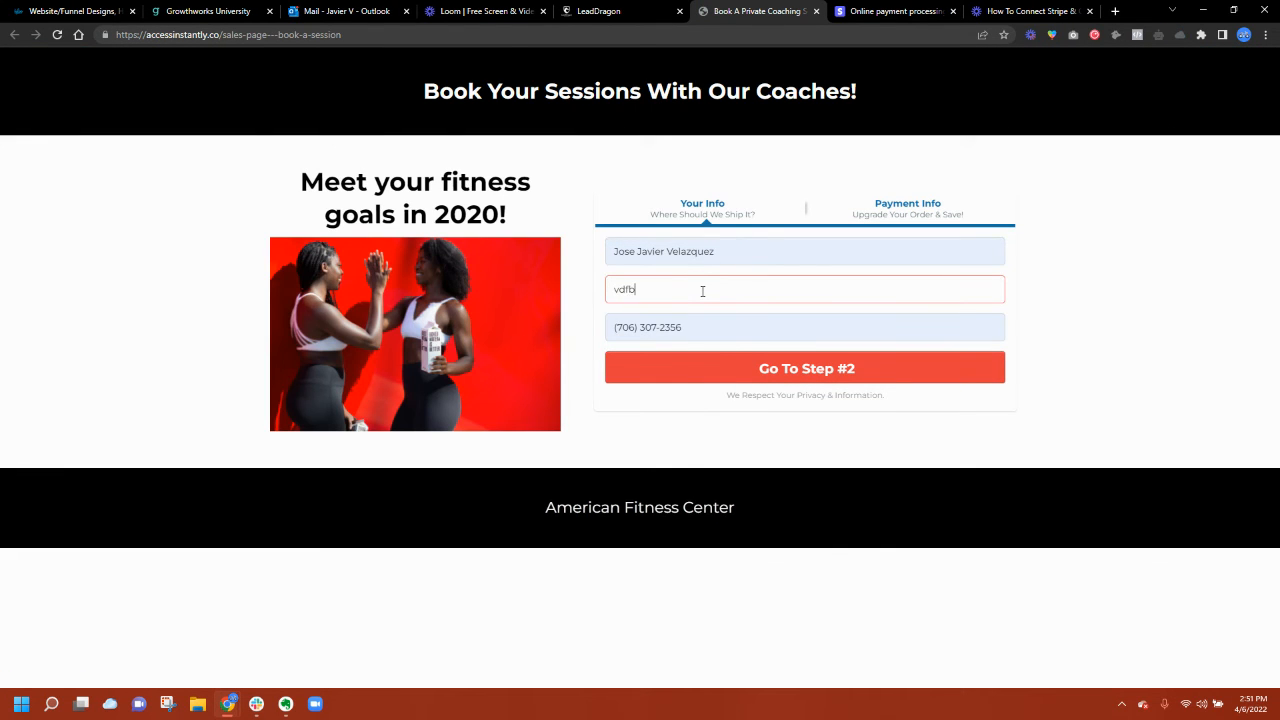
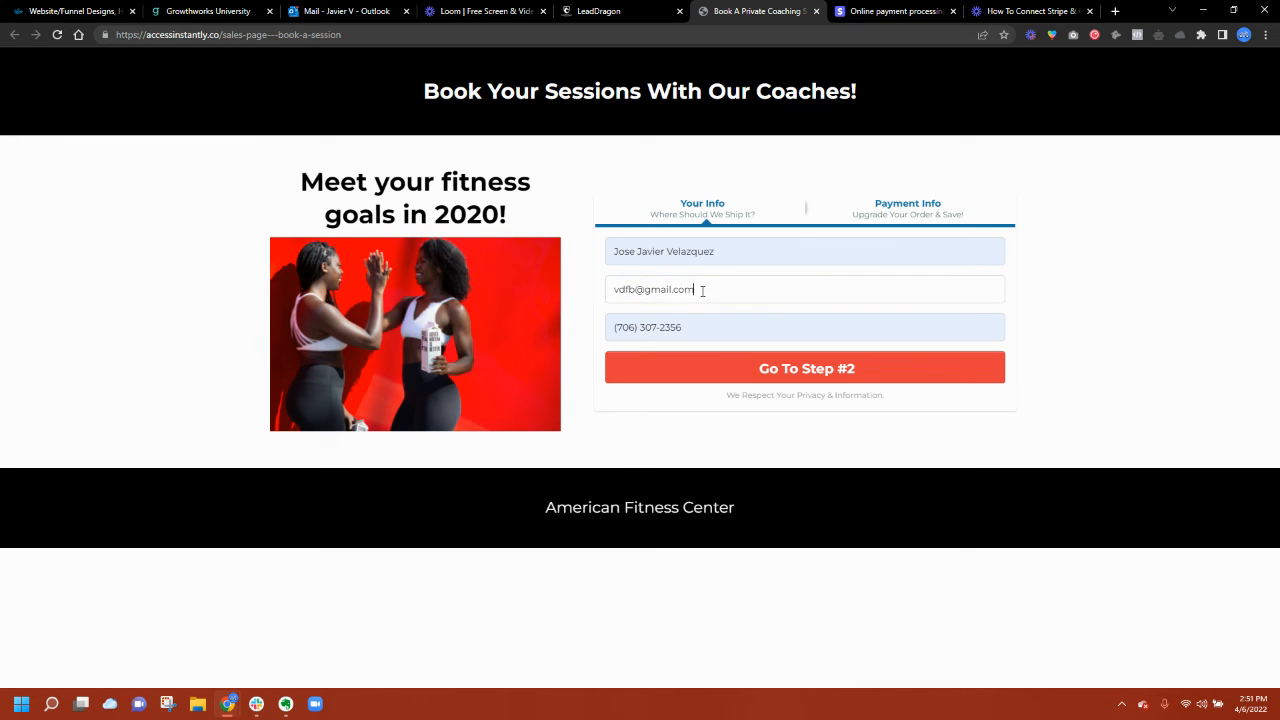
click(676, 376)
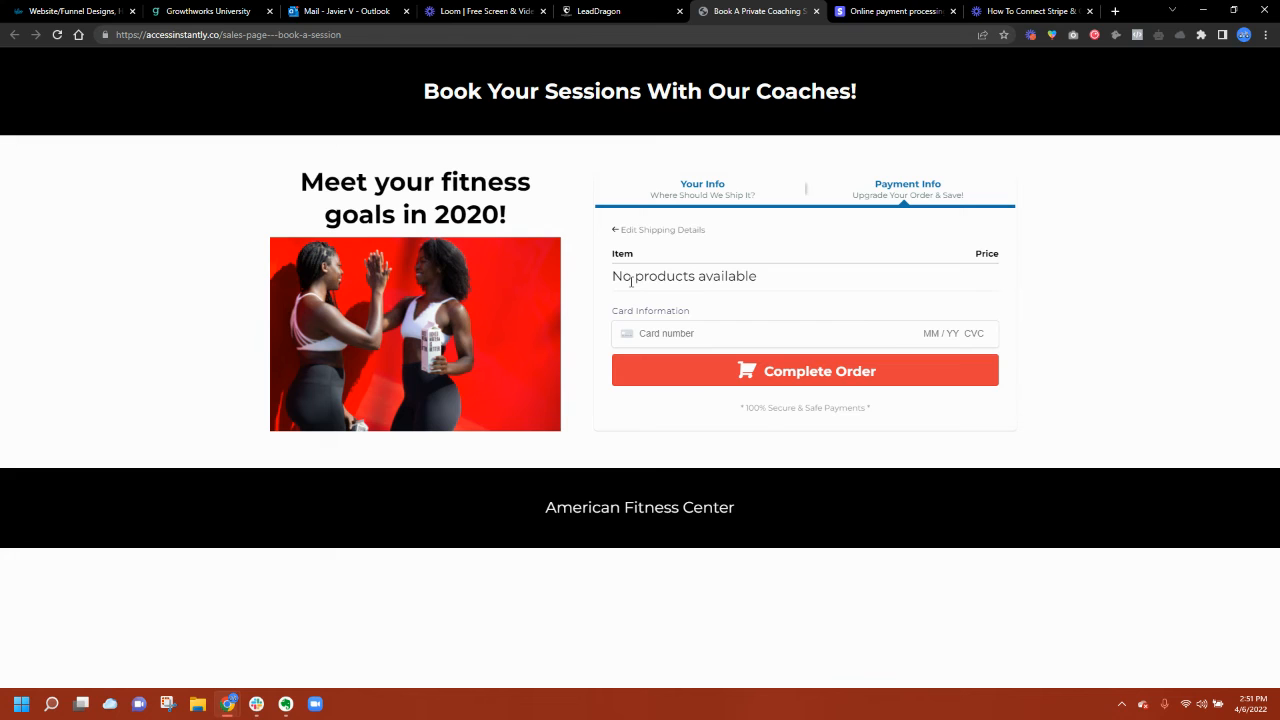
click(605, 11)
click(1153, 236)
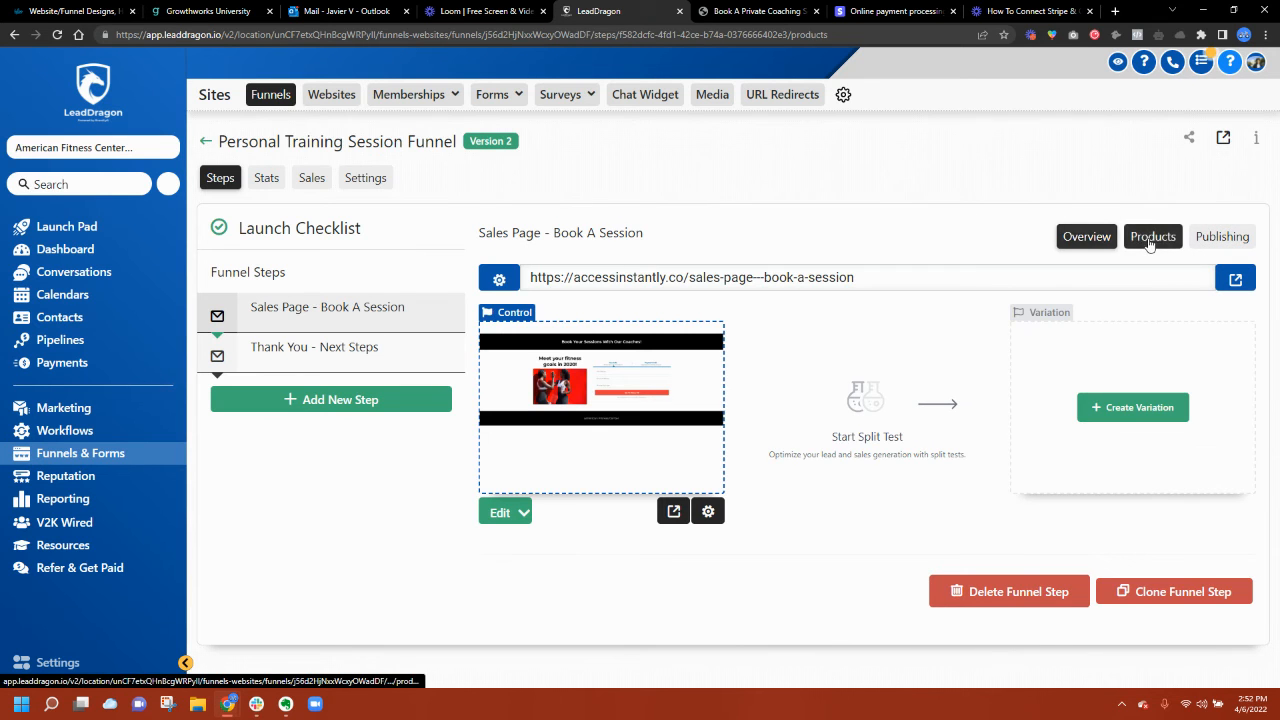
Step: Attach Personal Training Session $75/hr at the '$75 For One Hour' price to the step
click(1151, 314)
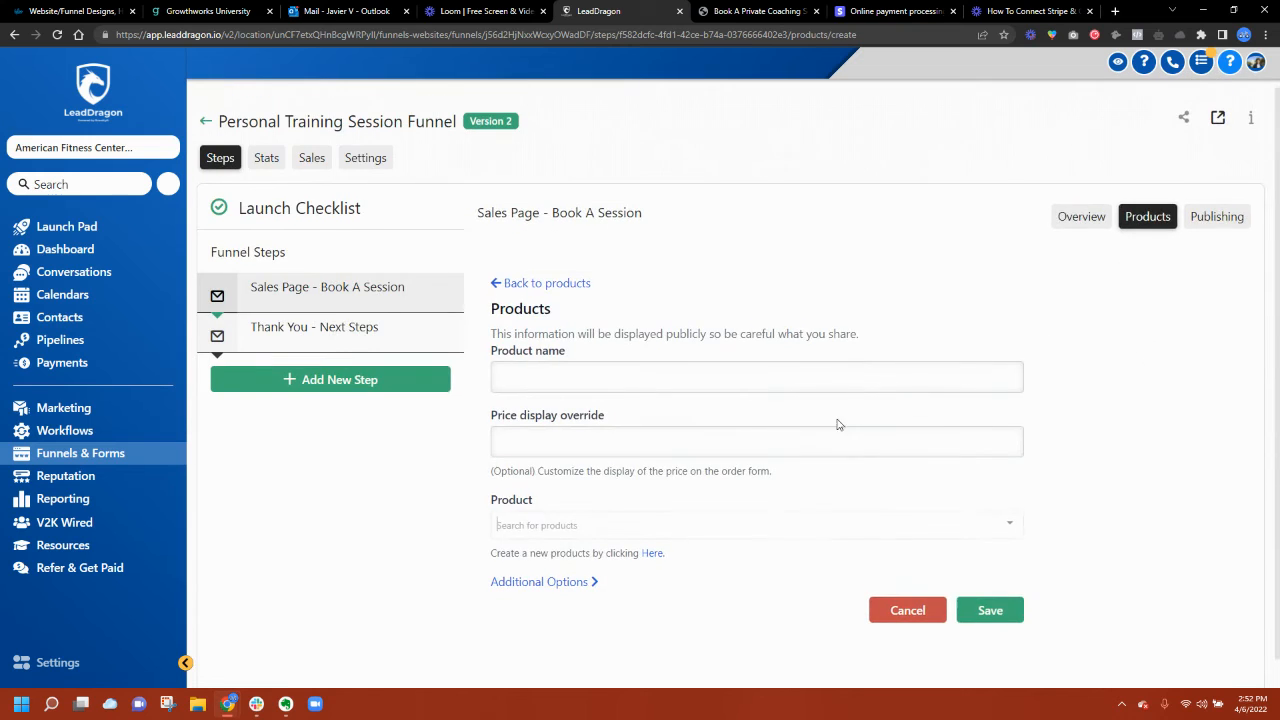
click(545, 525)
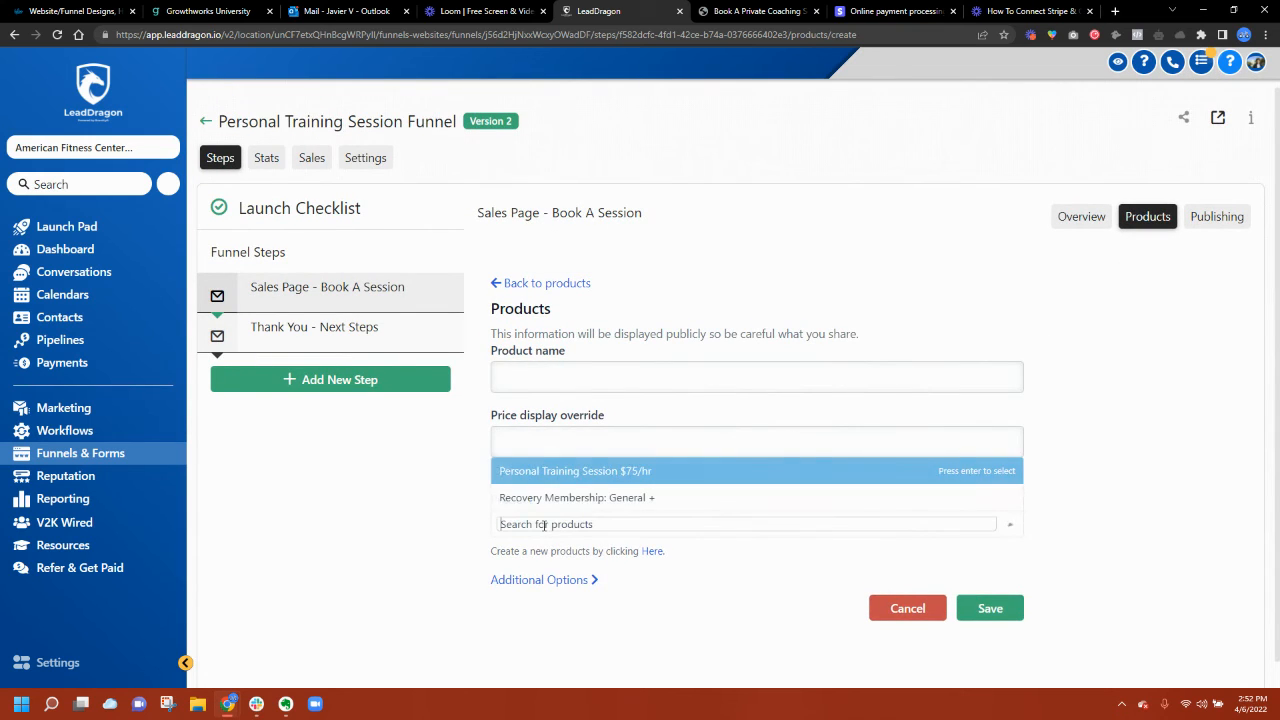
click(575, 474)
scroll(572, 410, down, 1)
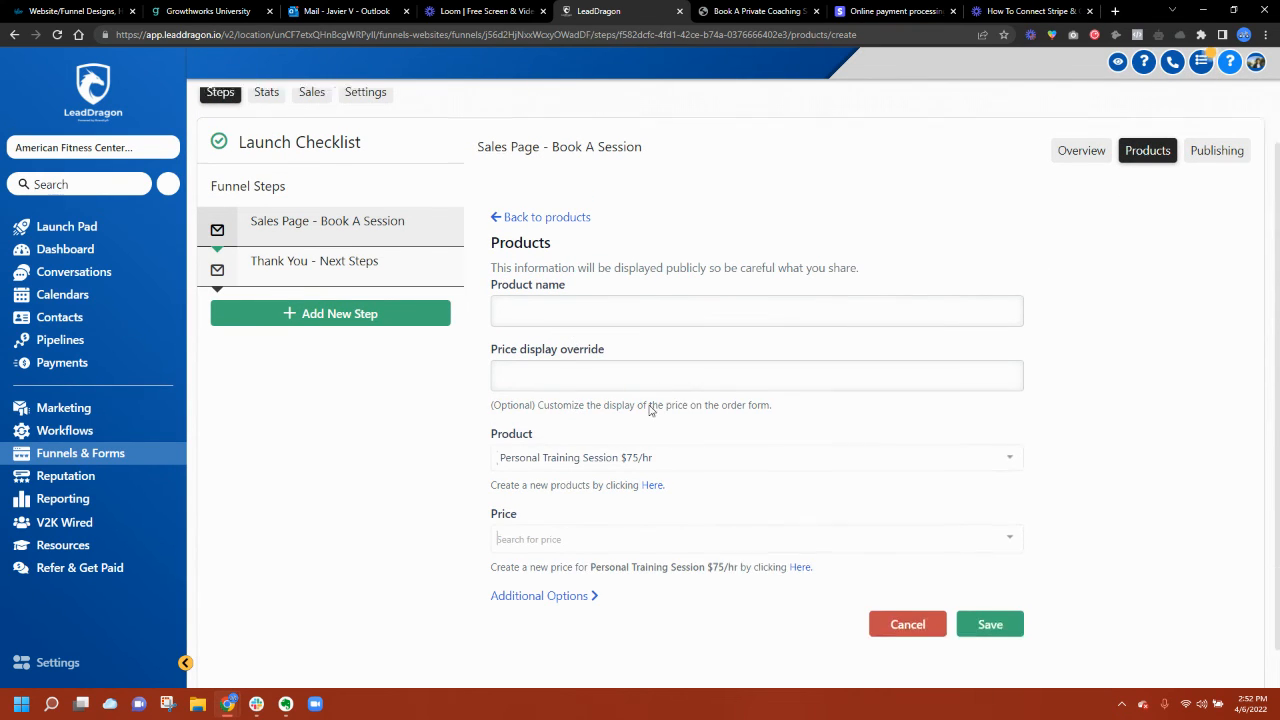
click(590, 508)
click(538, 474)
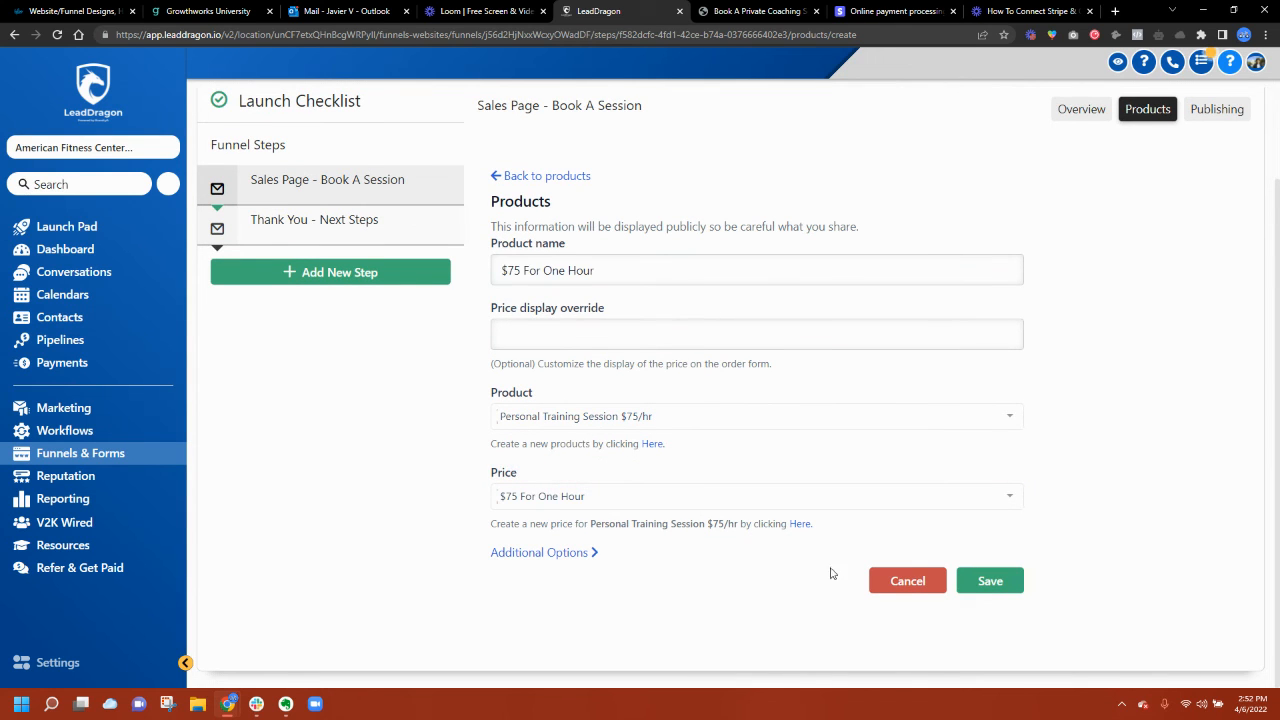
click(988, 582)
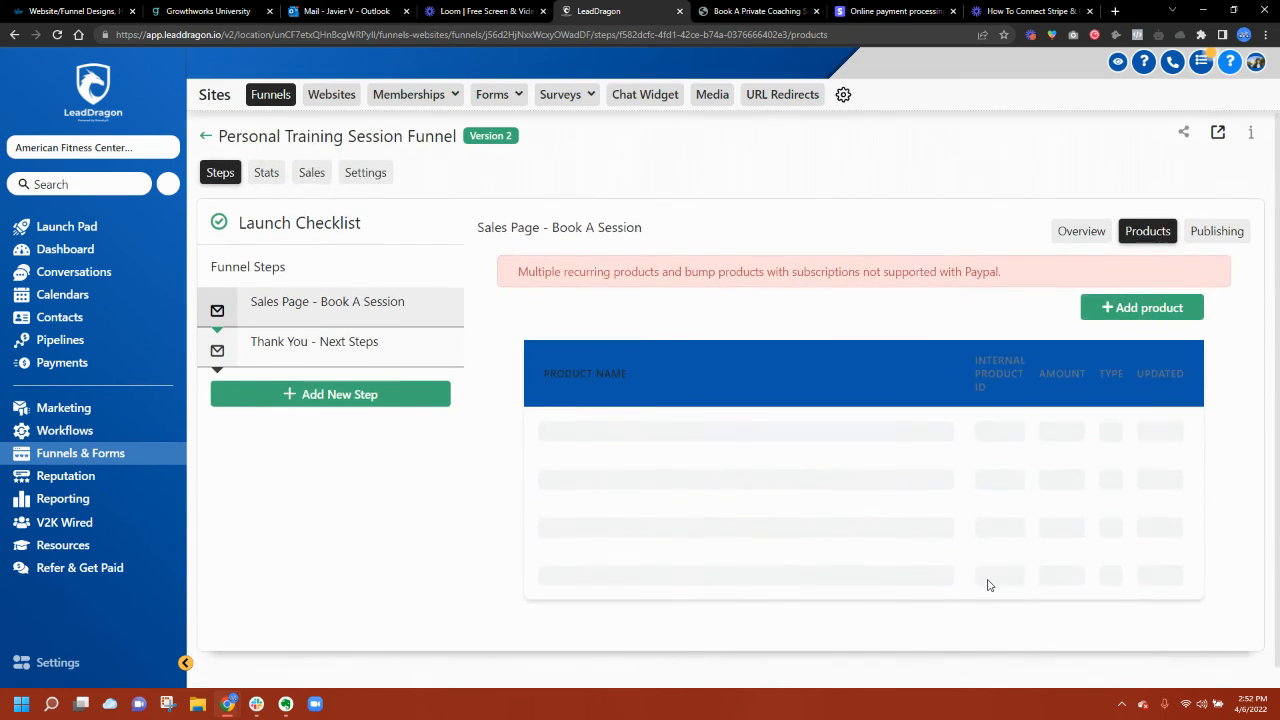
Step: Reload the live sales page, fill the order form with contact details and an e-mail, and advance to step 2
click(722, 7)
key(F5)
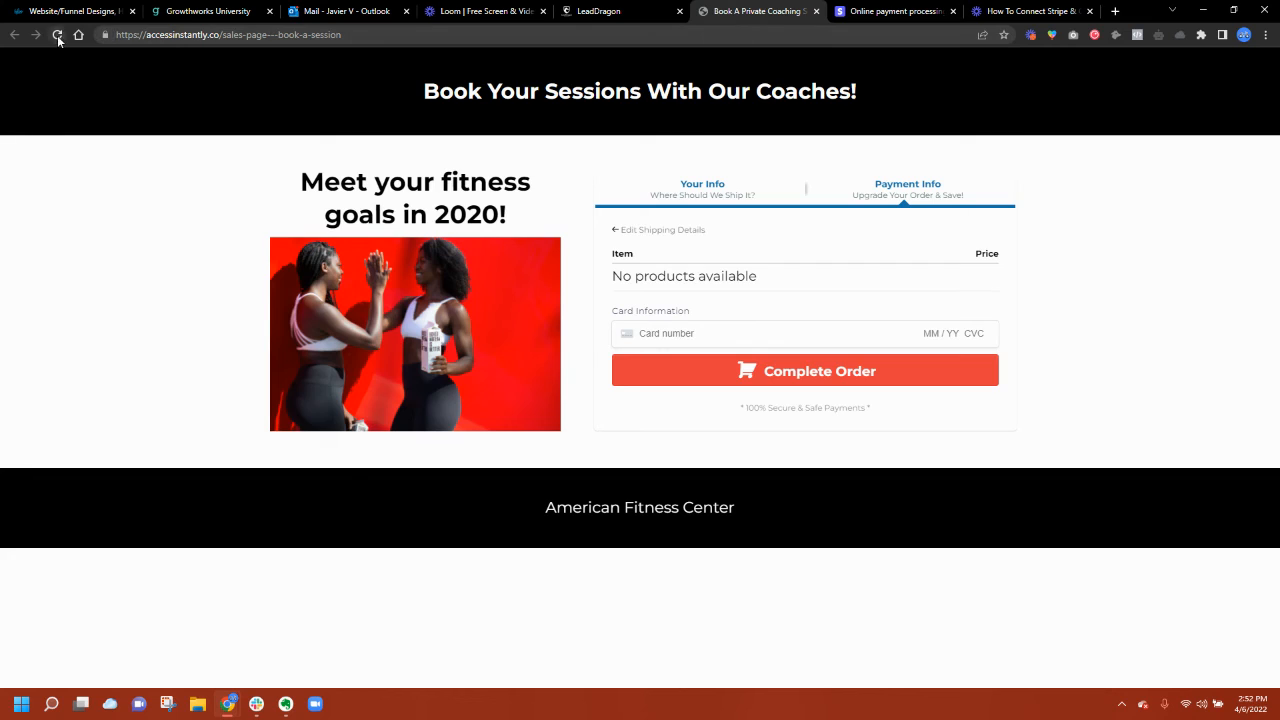
click(663, 251)
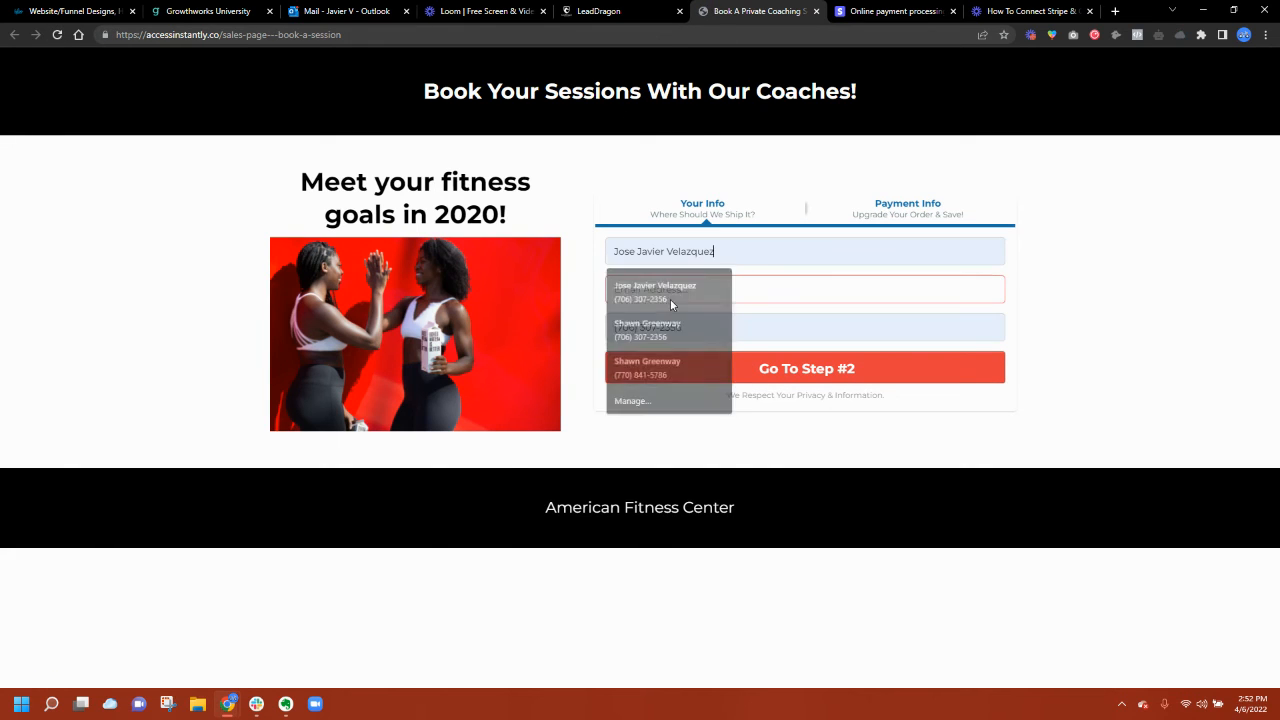
click(671, 292)
text(jvdhf)
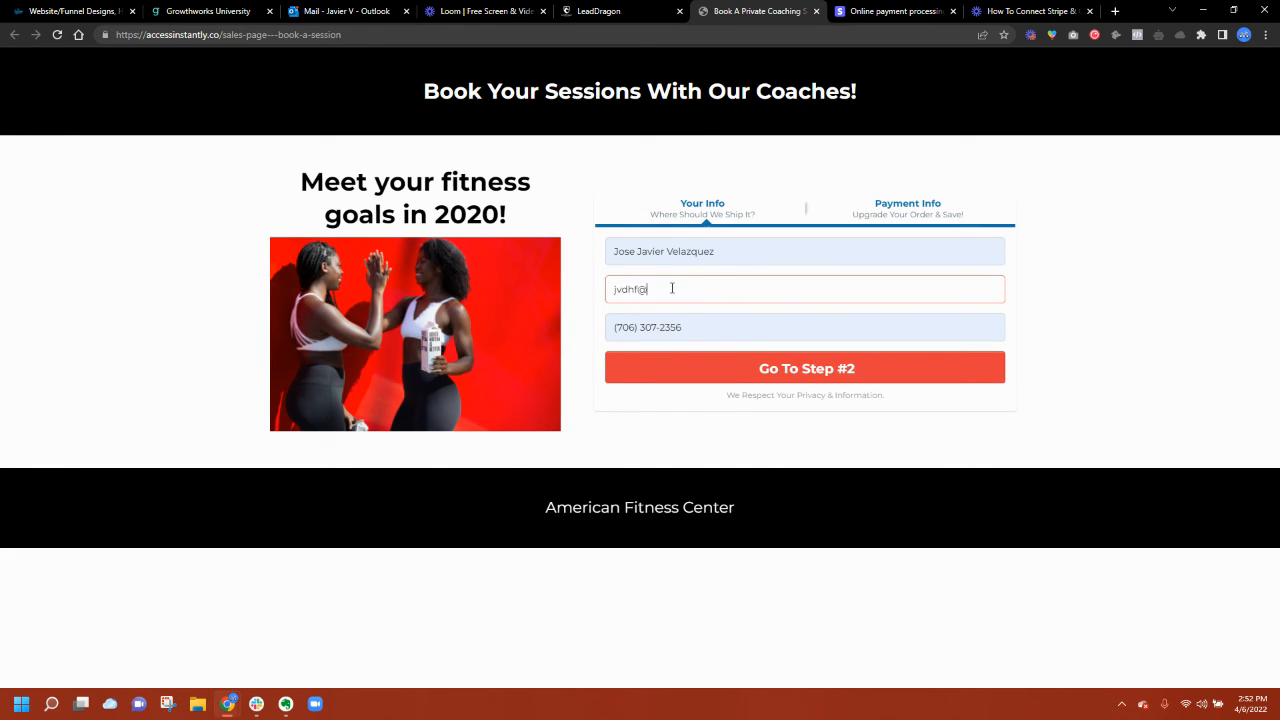
text(@dkfjdb)
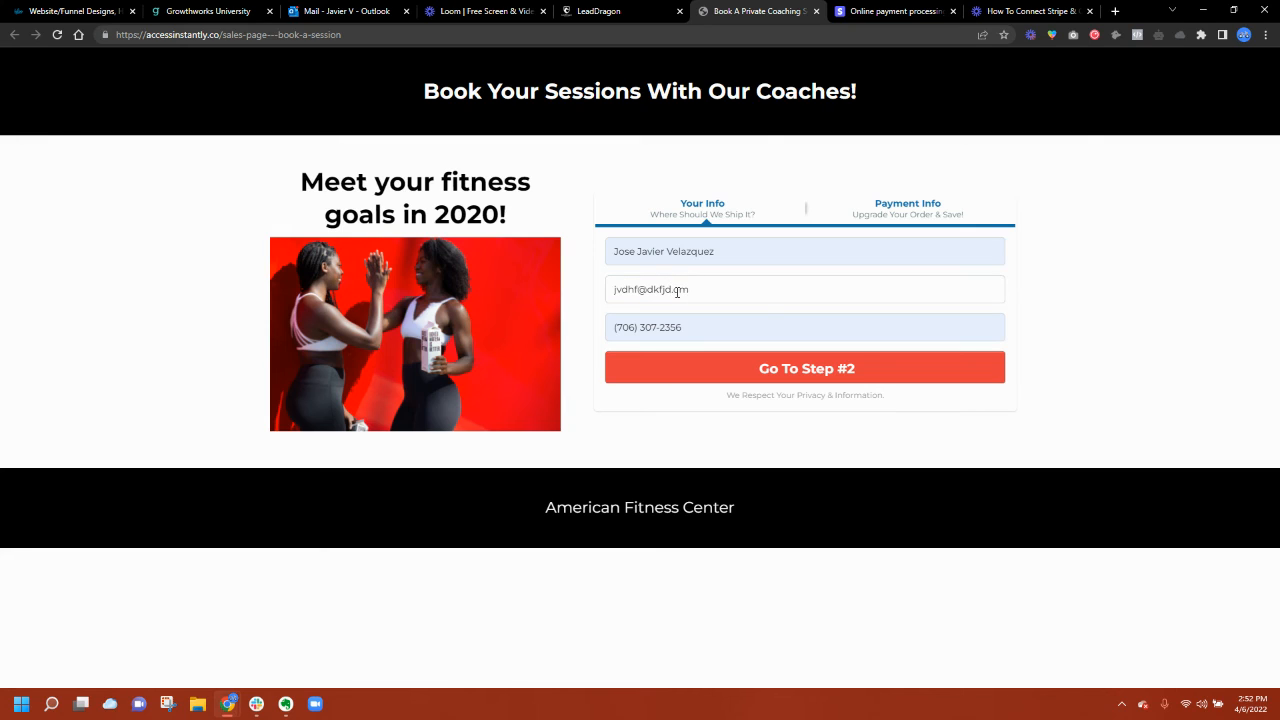
click(663, 368)
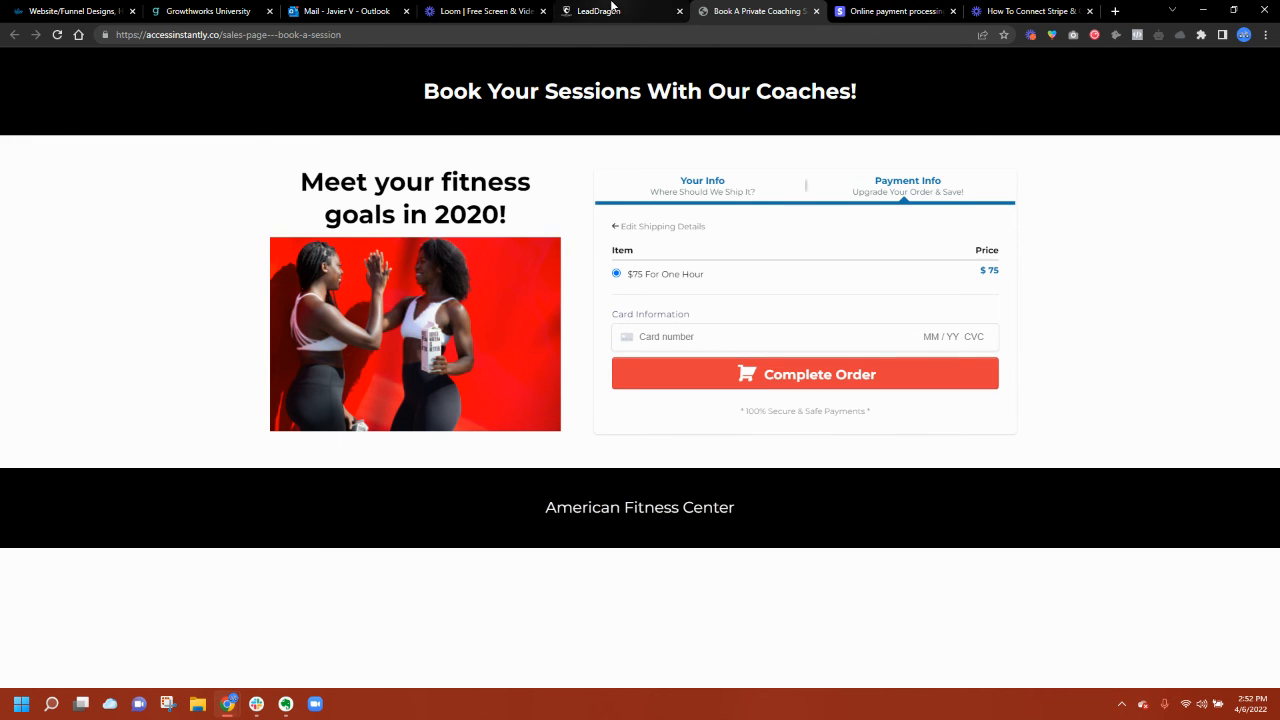
Step: Back in the LeadDragon funnel, bring up the Thank You - Next Steps step overview
click(612, 8)
click(352, 363)
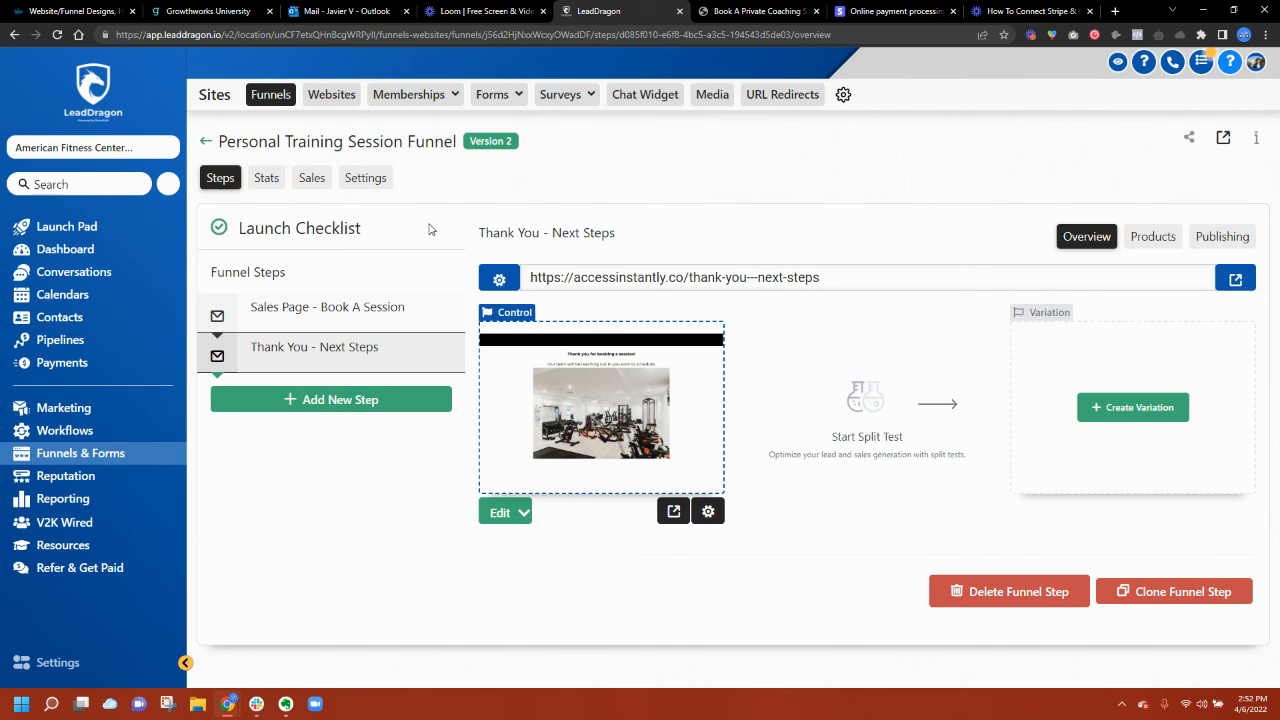
mouse_move(451, 327)
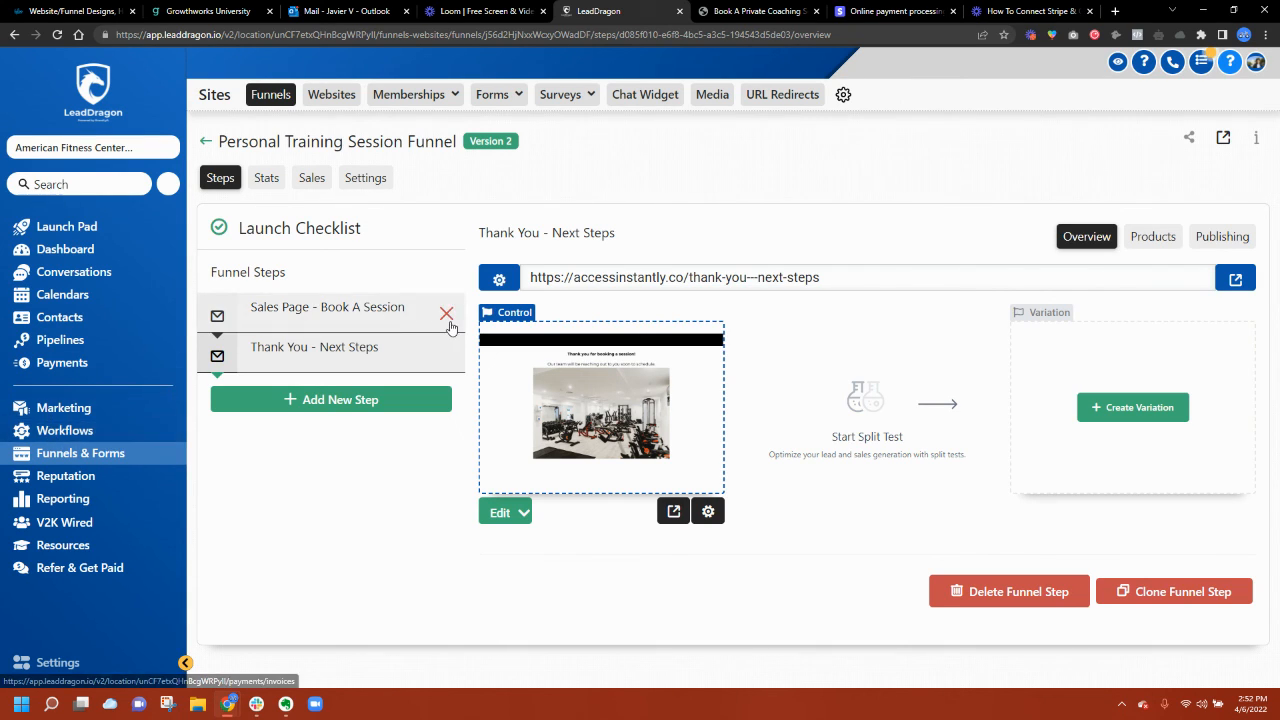